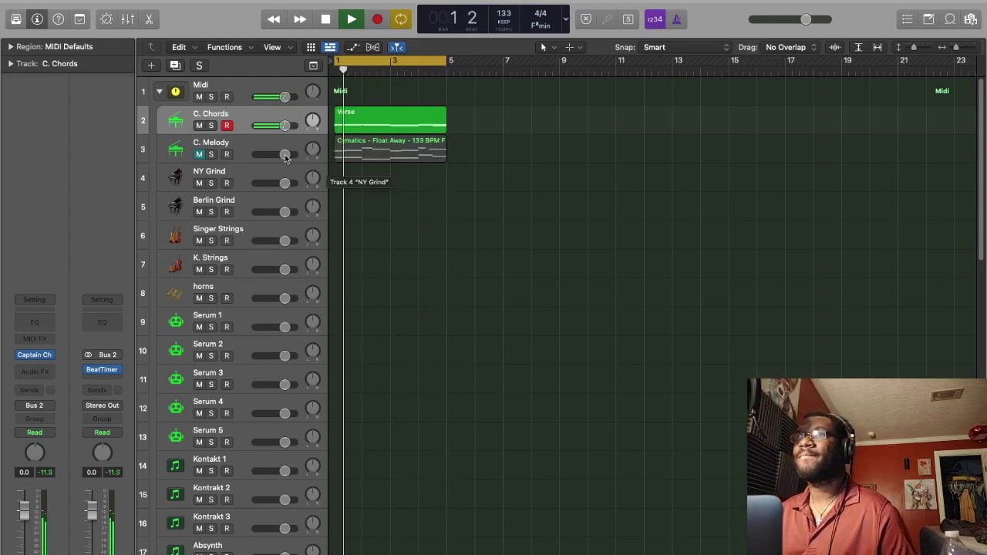
- Stop playback and finish auditioning the chord and melody regions, leaving the C. Chords and C. Melody tracks muted
key("space")
left_click(198, 154)
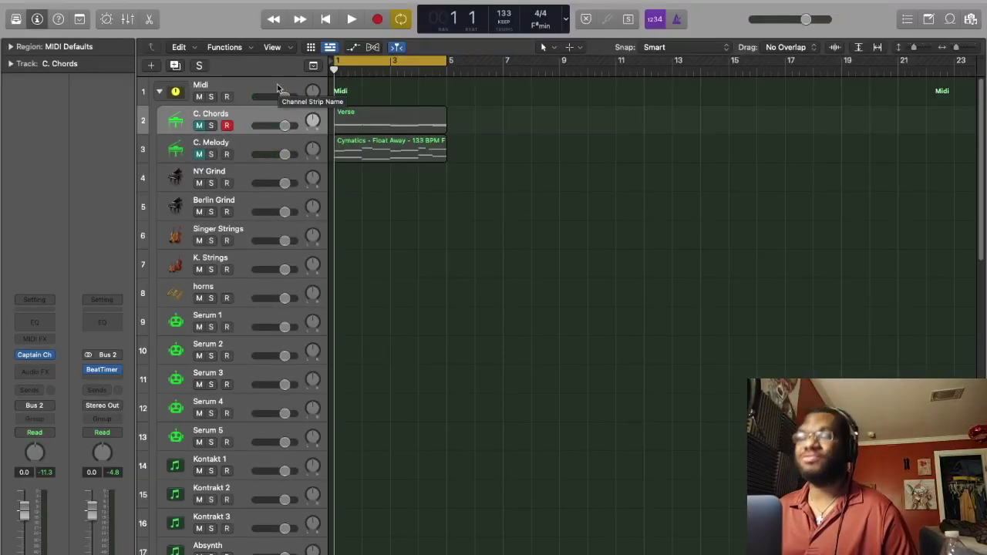
- Start the 10:00 countdown in the Midi track's BeatTimer plug-in and move its window out of the way
left_click(278, 87)
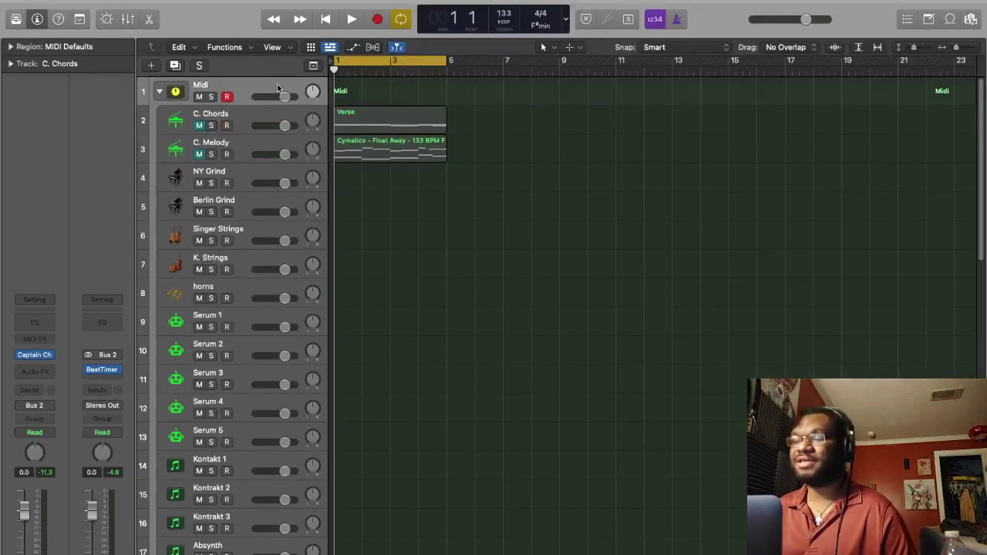
left_click(102, 370)
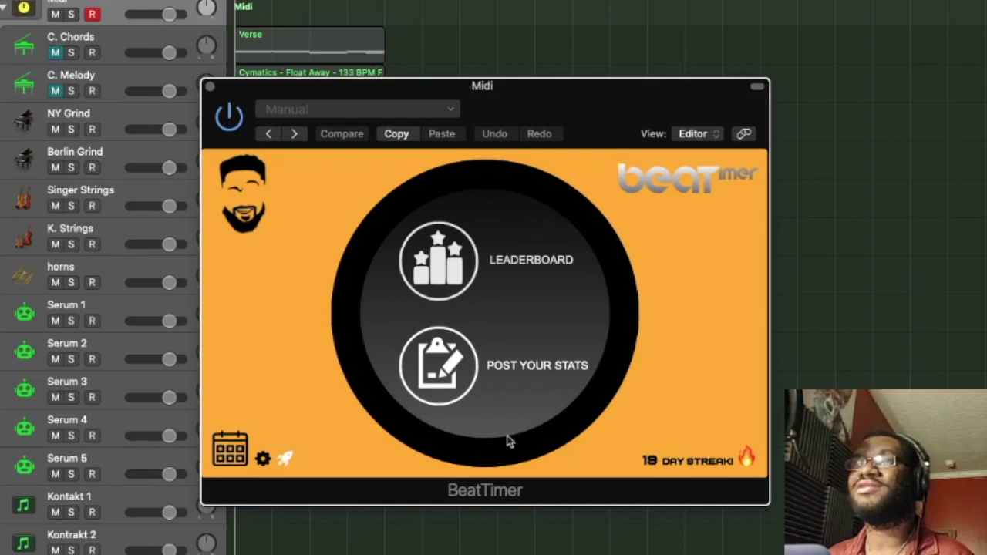
left_click(286, 460)
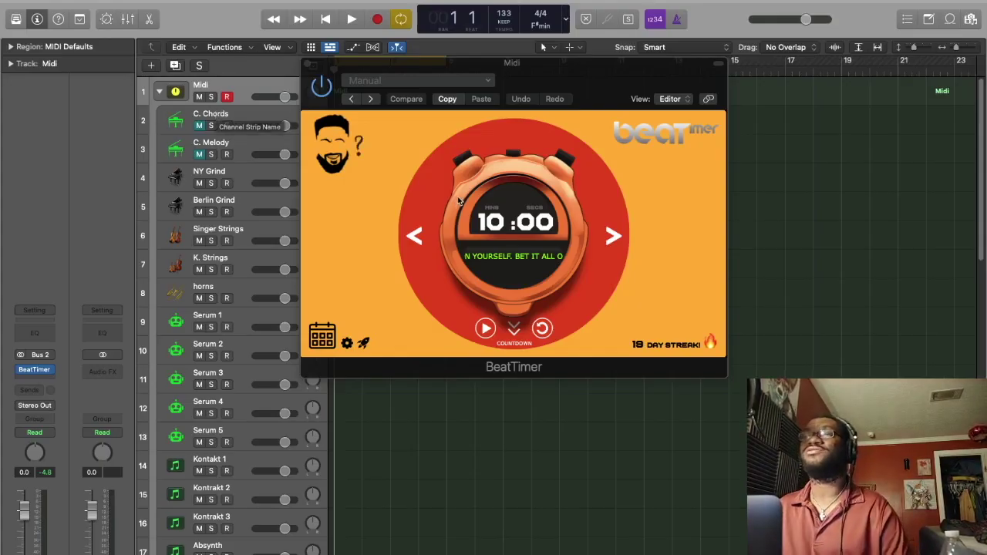
left_click(485, 329)
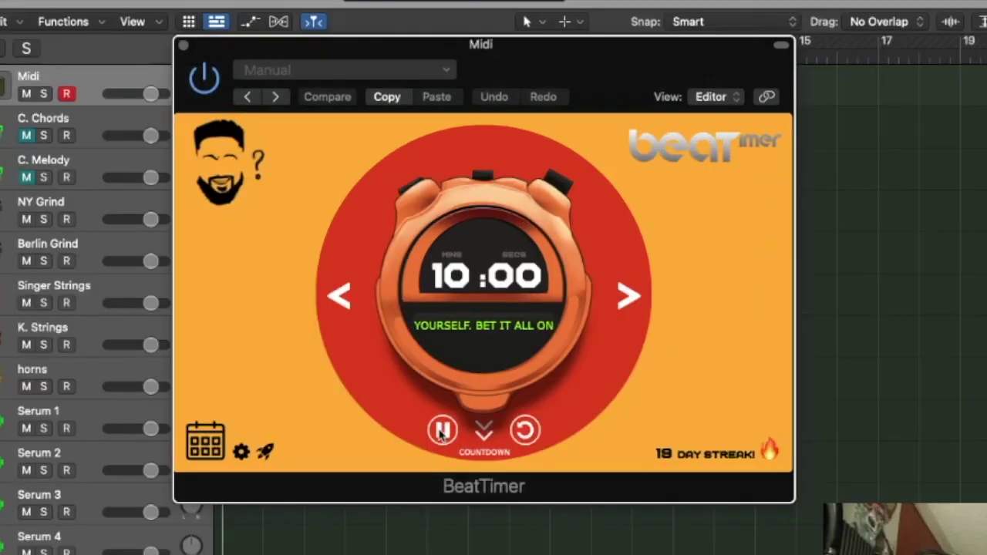
left_click(347, 342)
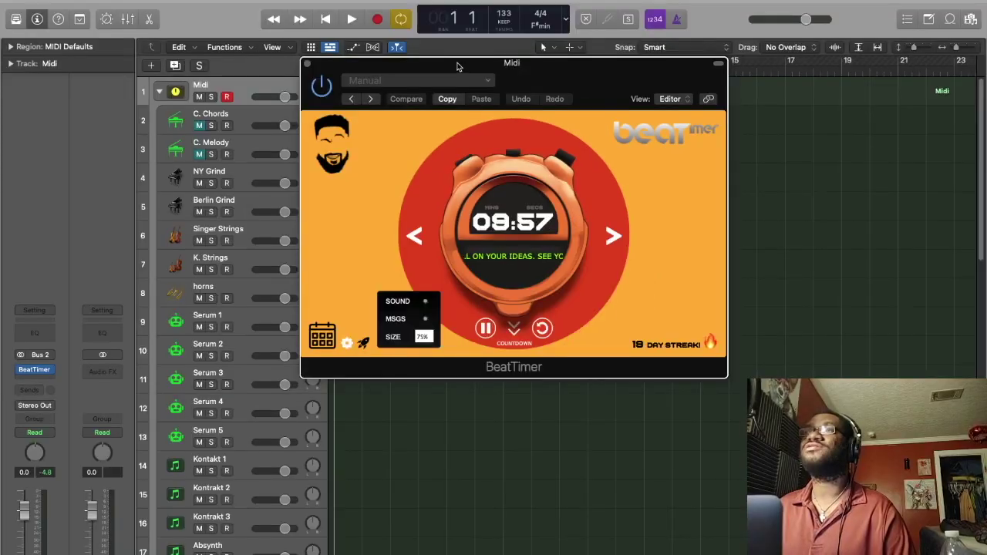
left_click_drag(458, 66, 0, 74)
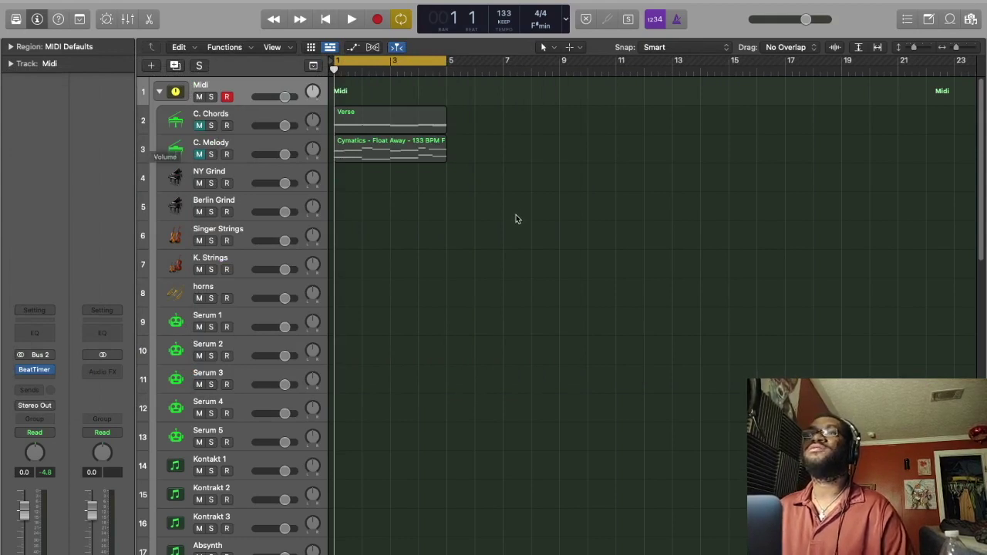
- Copy the Verse region from C. Chords to the Singer Strings track and open the copy for note editing
left_click_drag(360, 120, 351, 230)
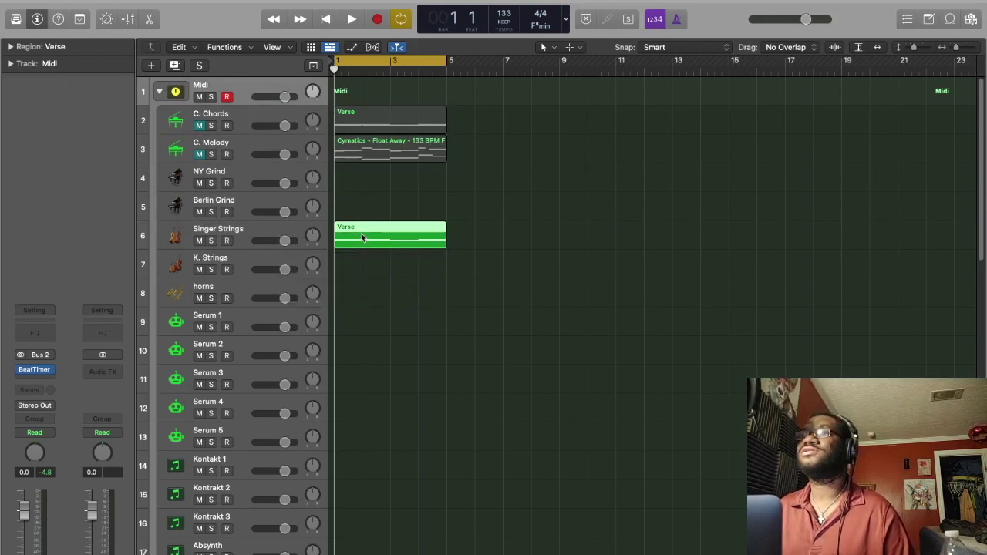
double_click(363, 231)
scroll(408, 306, "down", 2)
- Shorten the bar 1 chord in the Singer Strings region to a short stab and repeat it on all four beats
left_click_drag(419, 297, 325, 415)
key("space")
key("space")
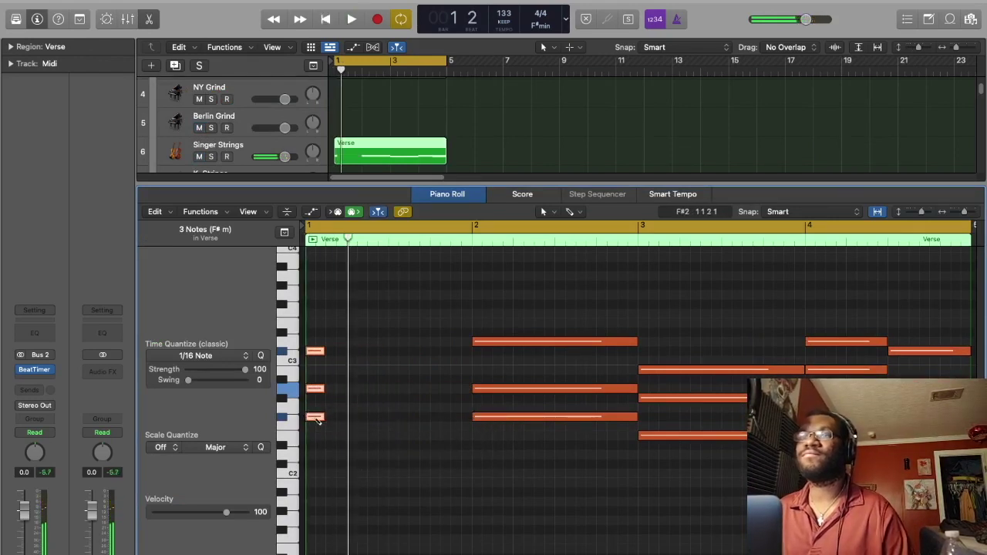
mouse_move(316, 419)
left_mouse_down()
mouse_move(358, 418)
mouse_move(307, 417)
mouse_move(326, 419)
mouse_move(316, 420)
left_mouse_up()
left_click_drag(366, 458, 395, 356)
left_click(434, 295)
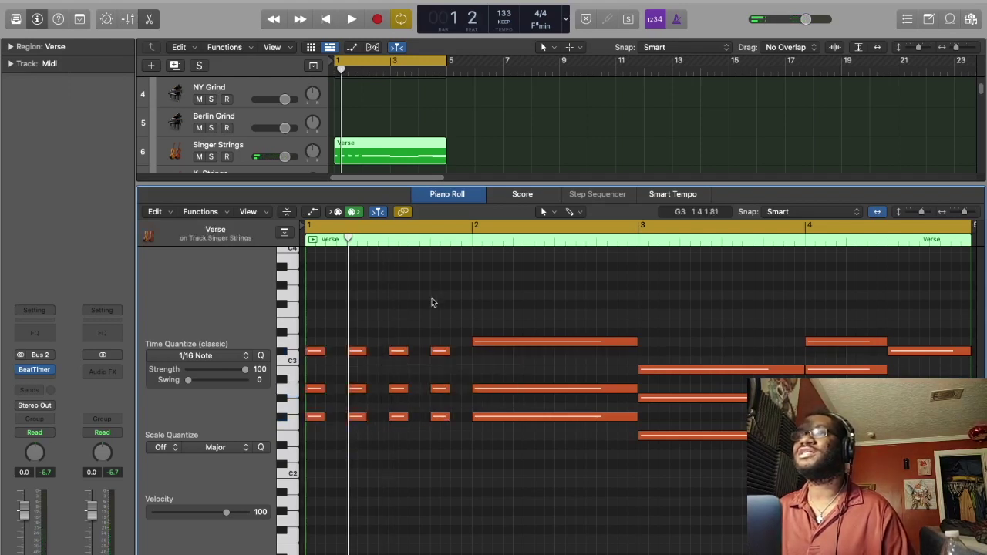
- Shorten the bar 2 and bar 3 chords to short stabs and repeat each on every beat of its bar
left_click_drag(611, 283, 540, 424)
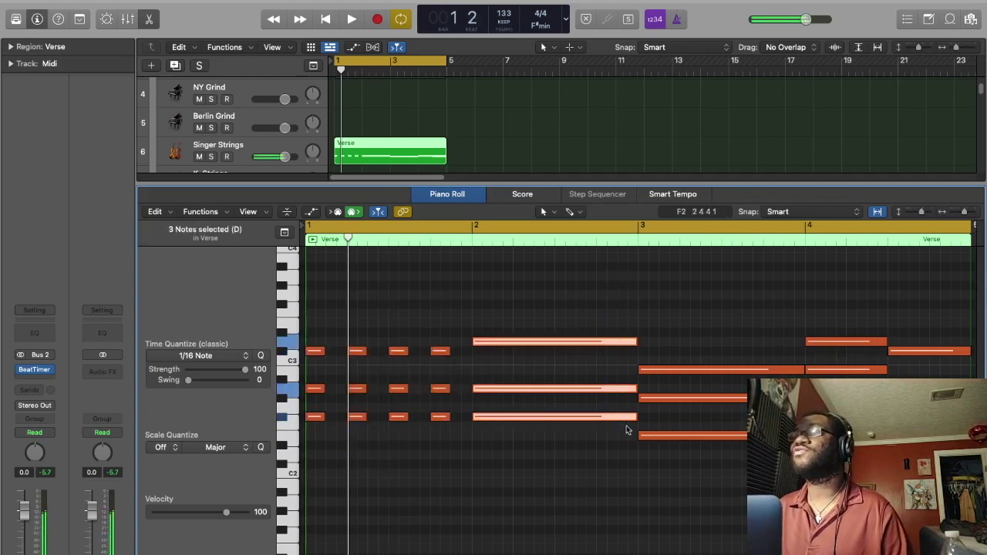
left_click_drag(634, 416, 490, 401)
left_click_drag(483, 343, 607, 343)
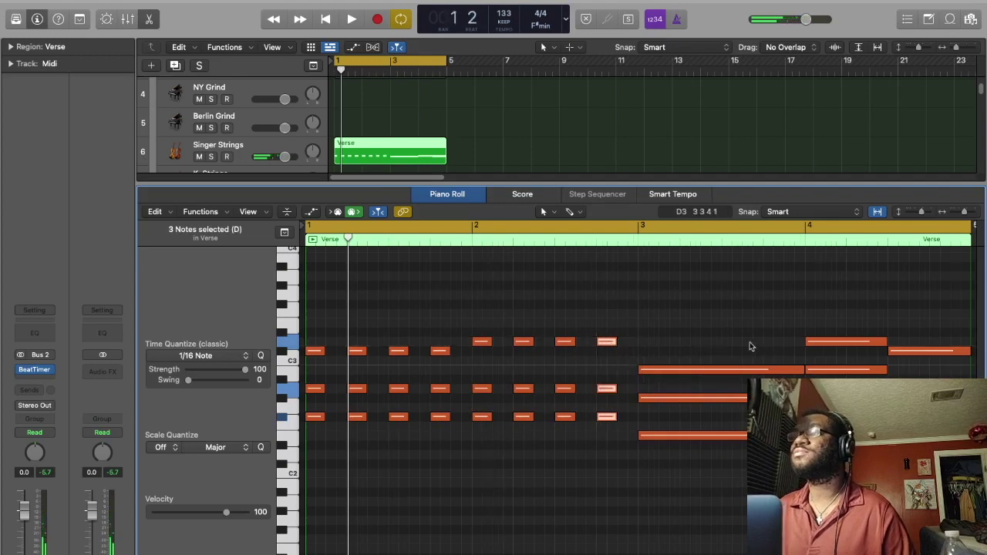
scroll(665, 307, "right", 3)
left_click_drag(665, 308, 575, 420)
left_click_drag(566, 370, 692, 370)
- Shorten both bar 4 chords to short stabs and duplicate each one beat further on
left_click_drag(782, 312, 743, 417)
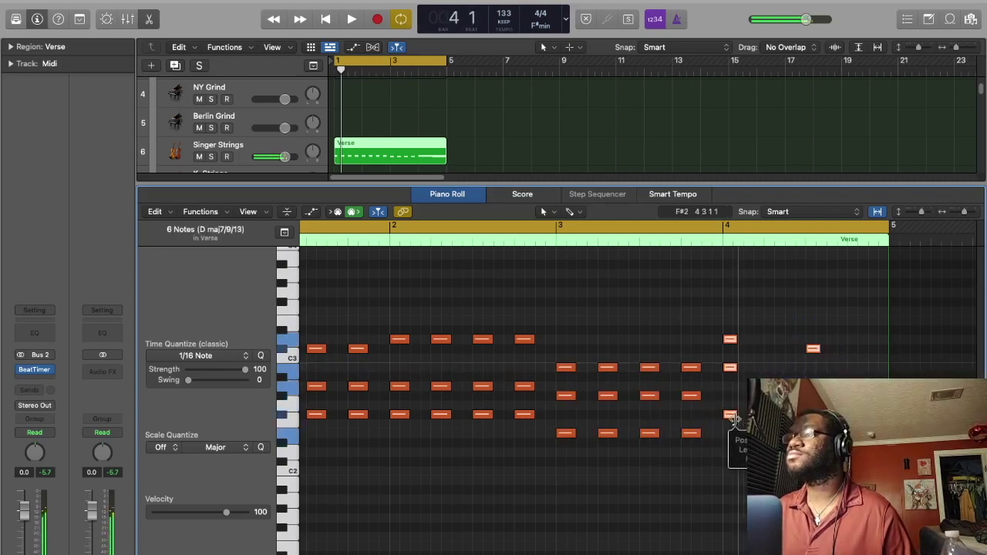
left_click_drag(732, 339, 775, 342)
left_click(712, 271)
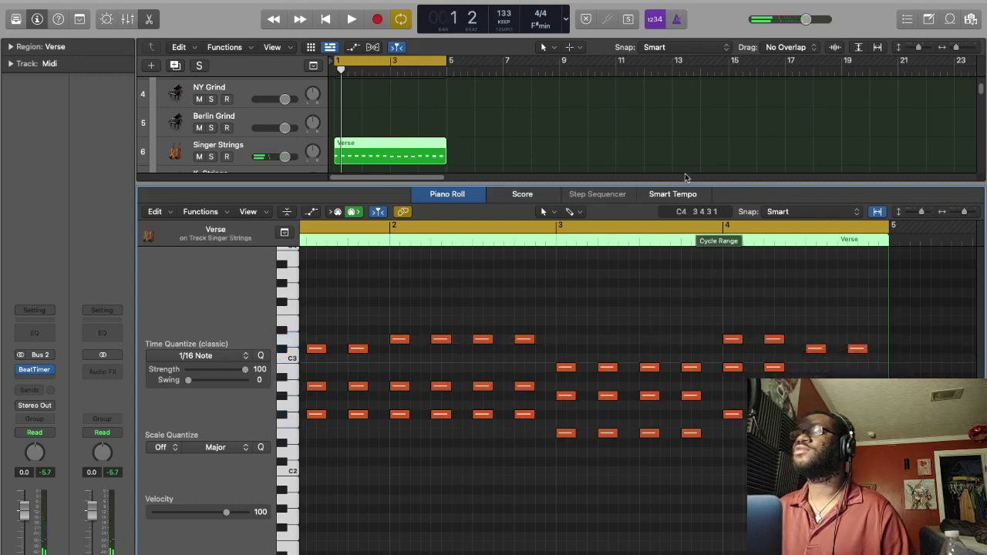
- Transpose all notes in the Singer Strings region up one octave, play them back, and collapse the note editor
key("super+a")
key("alt+shift+Up")
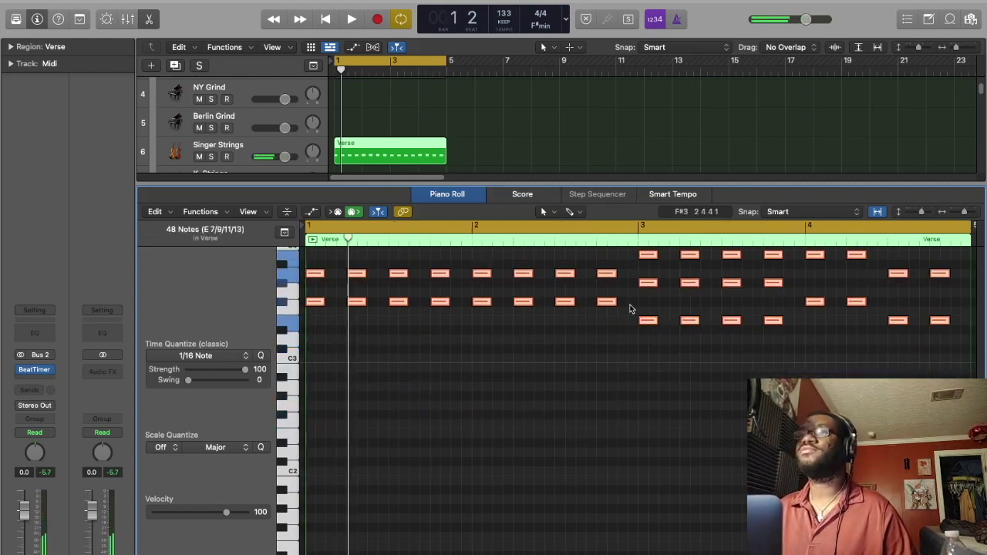
key("space")
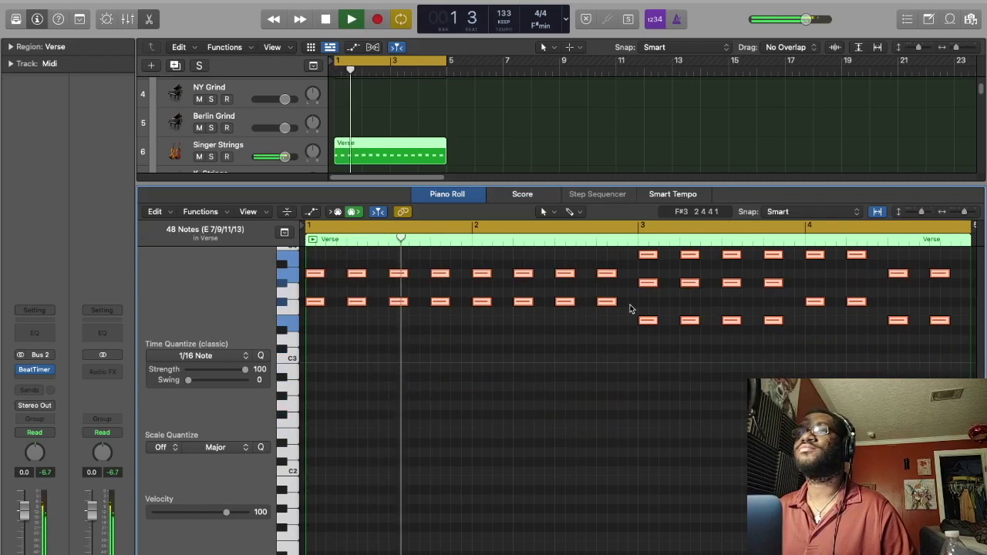
key("space")
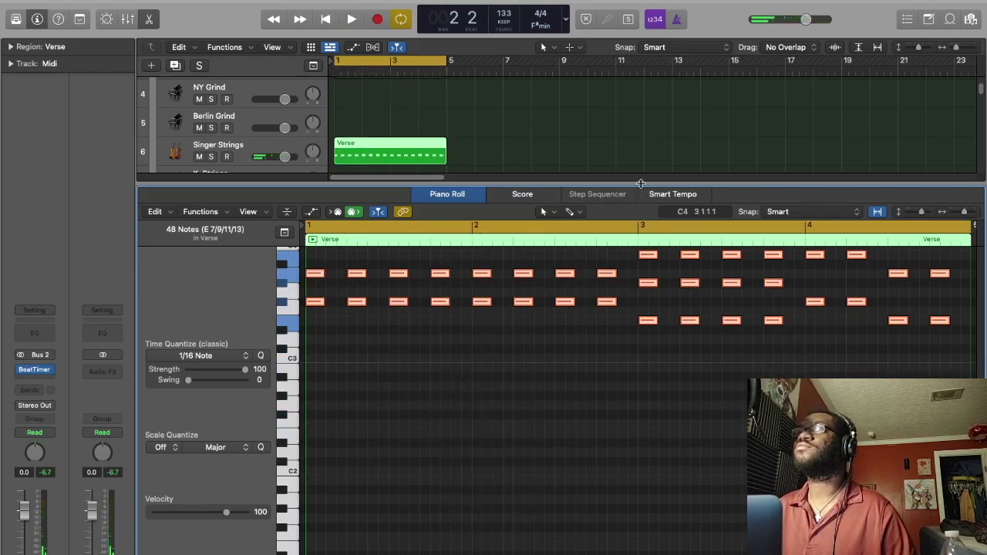
left_click_drag(641, 183, 617, 536)
scroll(512, 301, "up", 3)
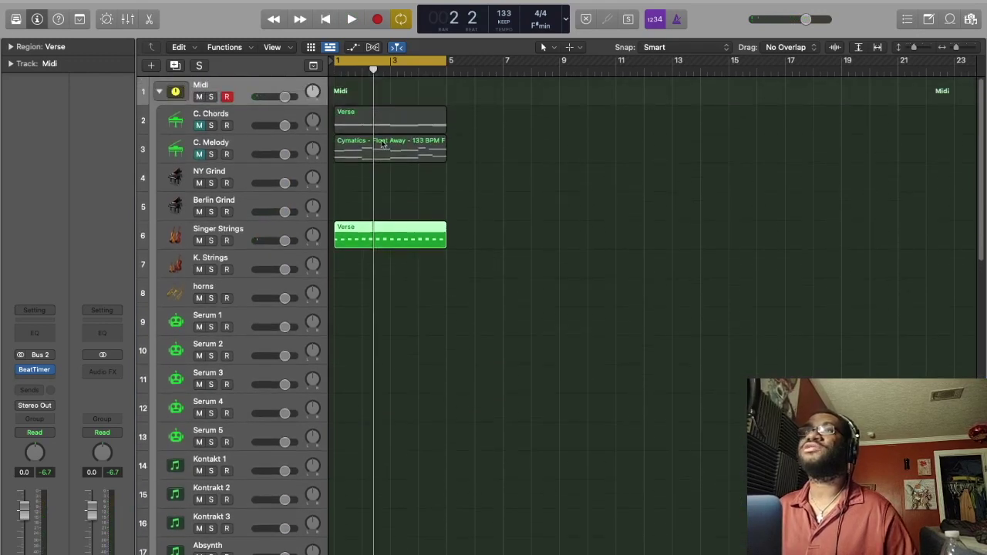
- Copy the C. Chords Verse region to Serum 1, load the Embers Lofi preset ELS_Pad_Space Water, and start playback
left_click_drag(387, 124, 369, 318)
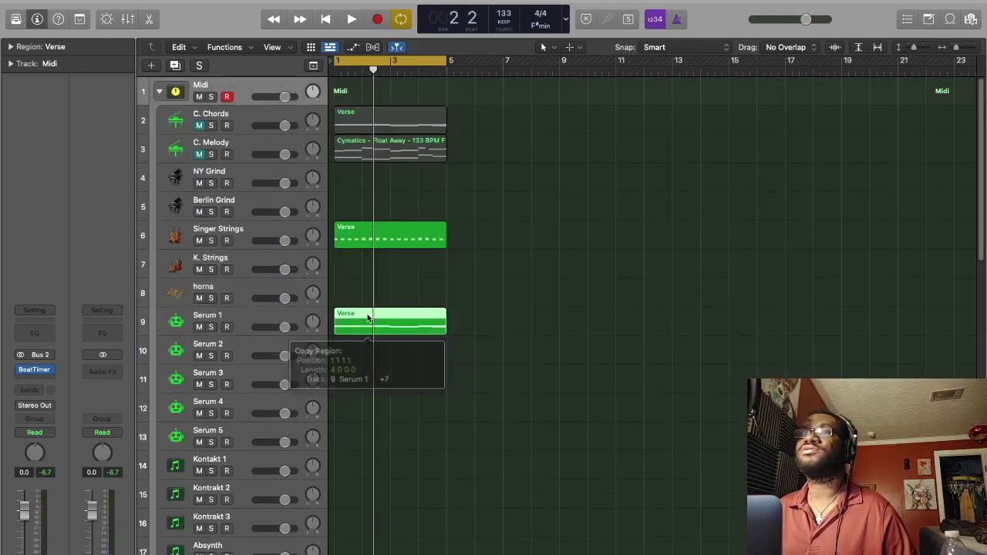
left_click(247, 319)
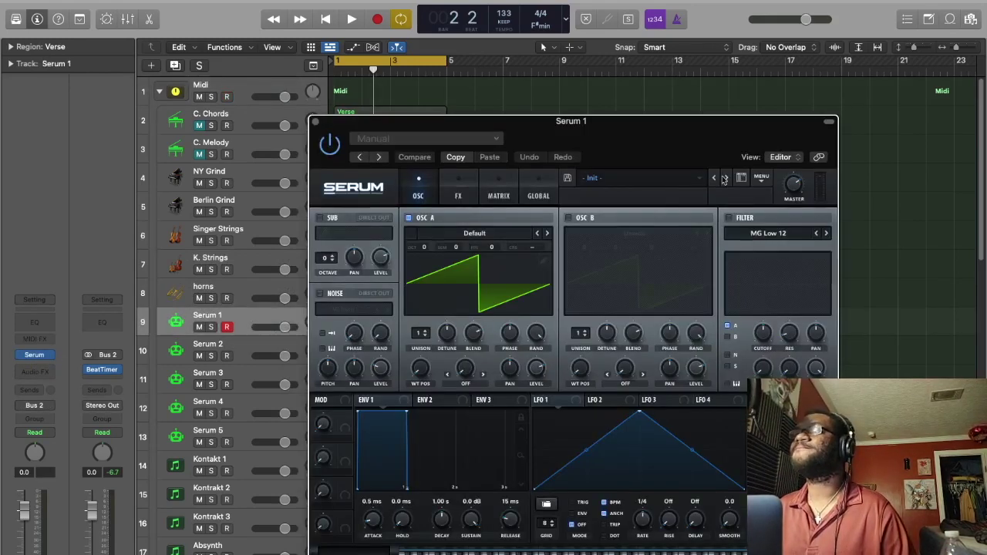
left_click(671, 182)
mouse_move(658, 261)
mouse_move(662, 231)
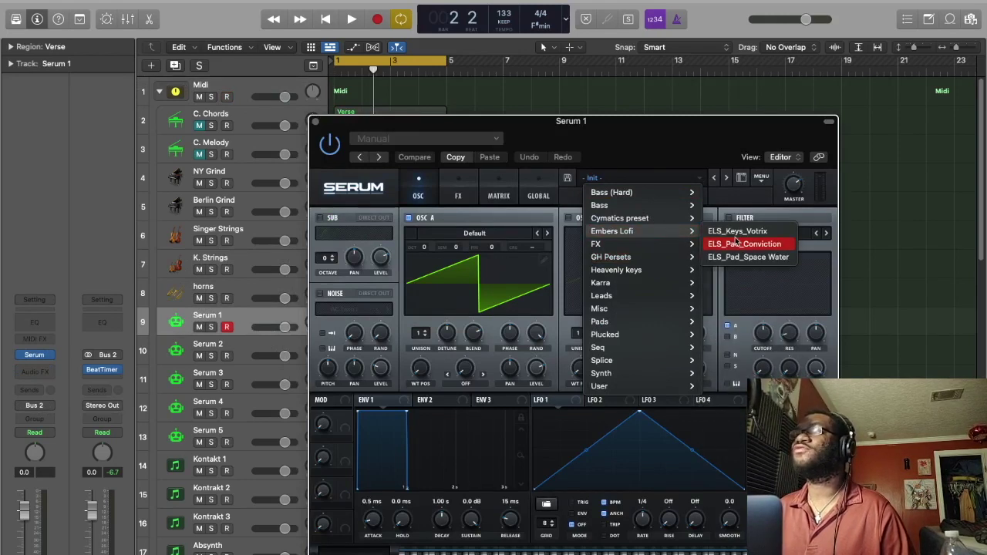
left_click(767, 257)
key("space")
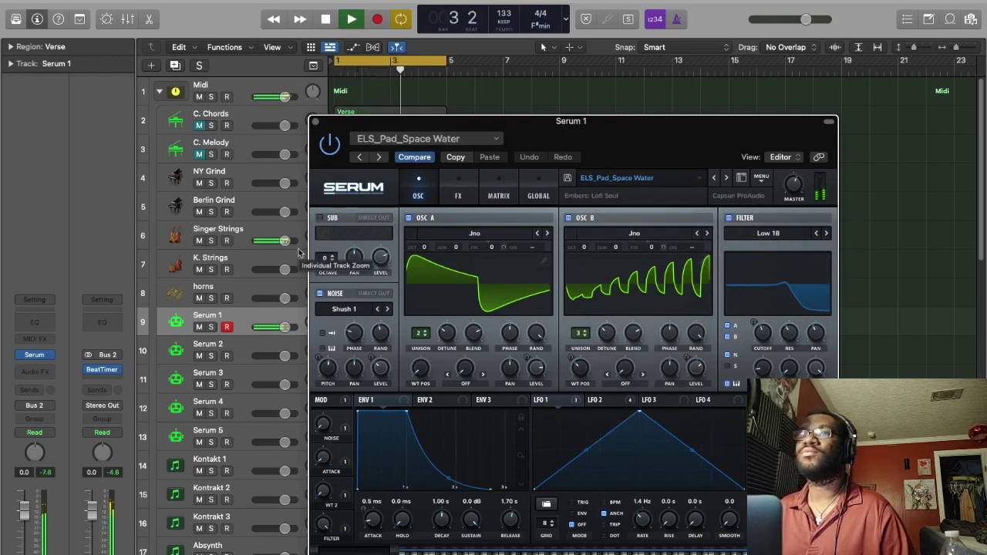
- Lower the Singer Strings track volume slightly to balance it against the Serum pad during playback
left_click_drag(286, 243, 282, 242)
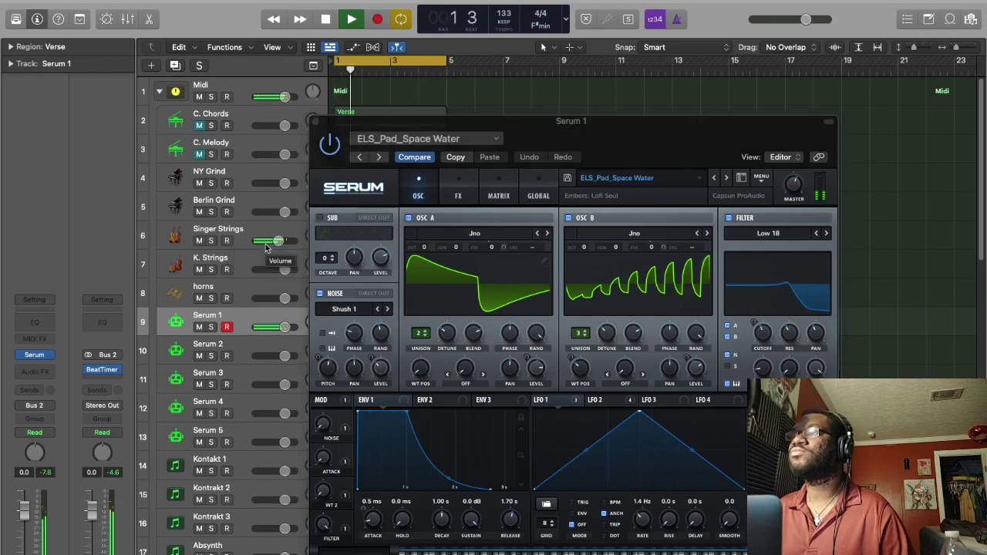
left_click_drag(281, 241, 277, 242)
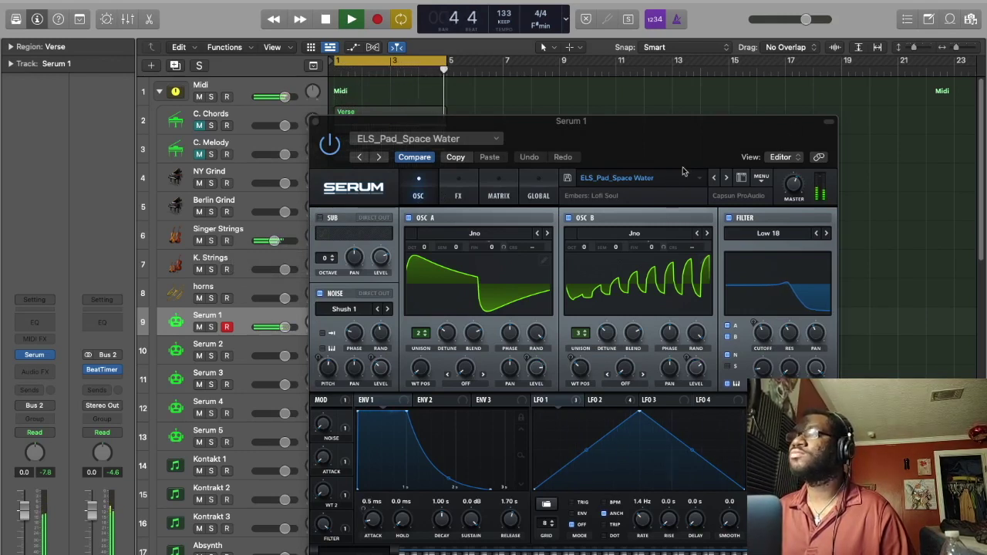
key("space")
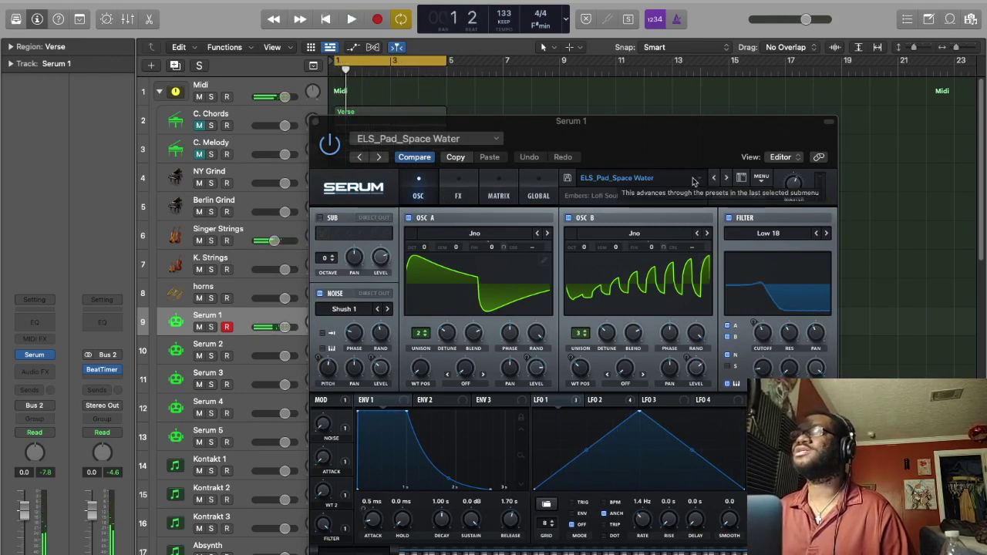
- Audition the Embers Lofi preset ELS_Pad_Conviction on the Serum 1 track
left_click(694, 180)
mouse_move(650, 232)
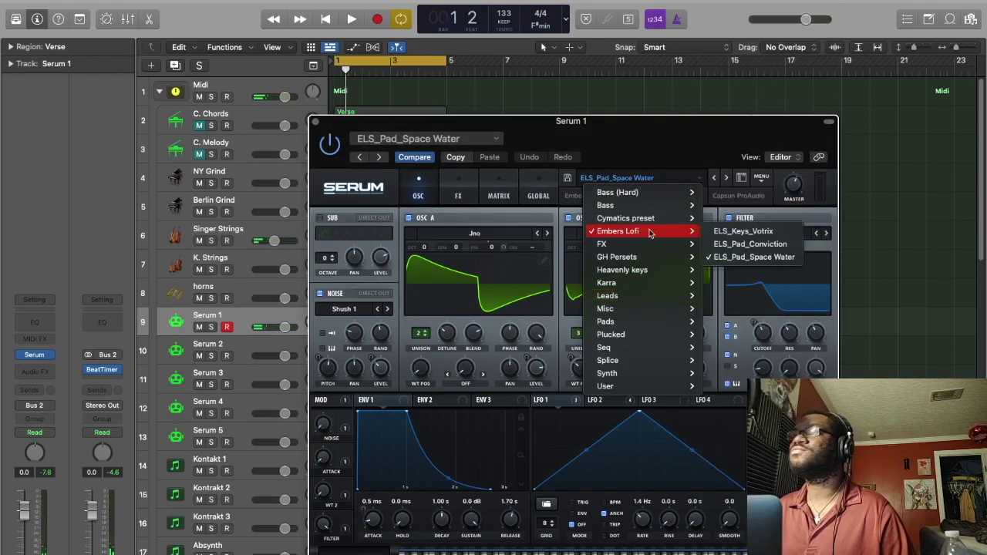
left_click(729, 244)
key("space")
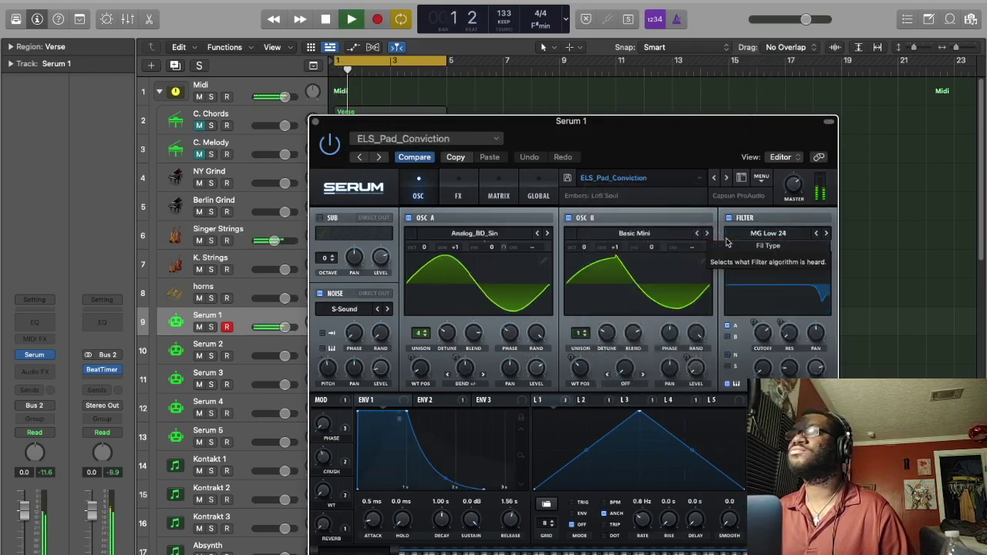
key("space")
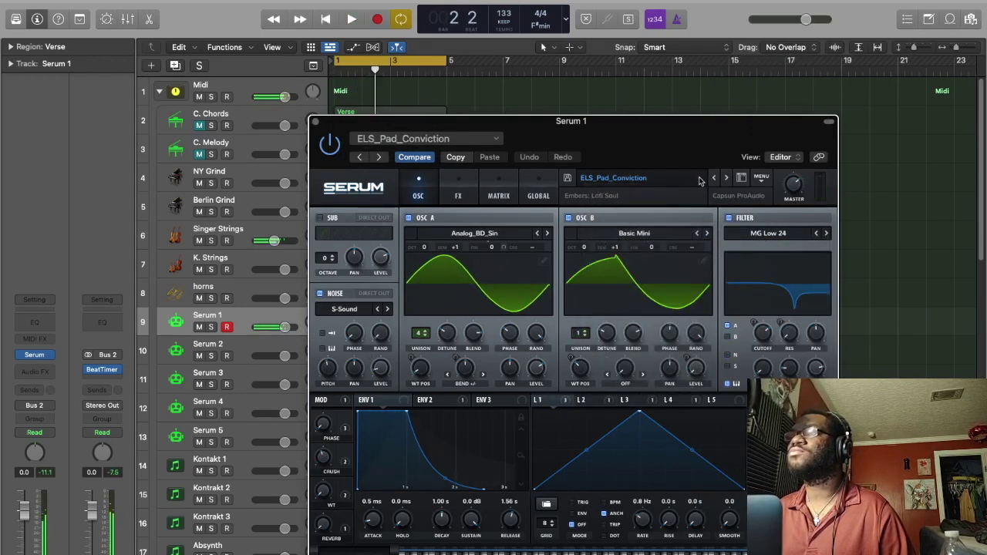
- Try the Embers Lofi preset ELS_Keys_Votrix on Serum 1 and listen to it with the strings
left_click(701, 180)
mouse_move(663, 231)
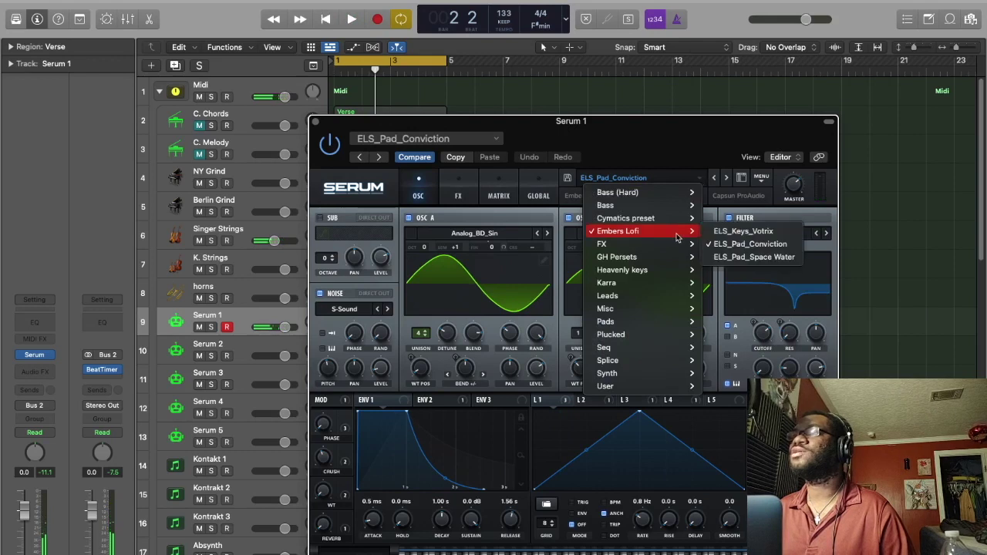
left_click(746, 232)
key("space")
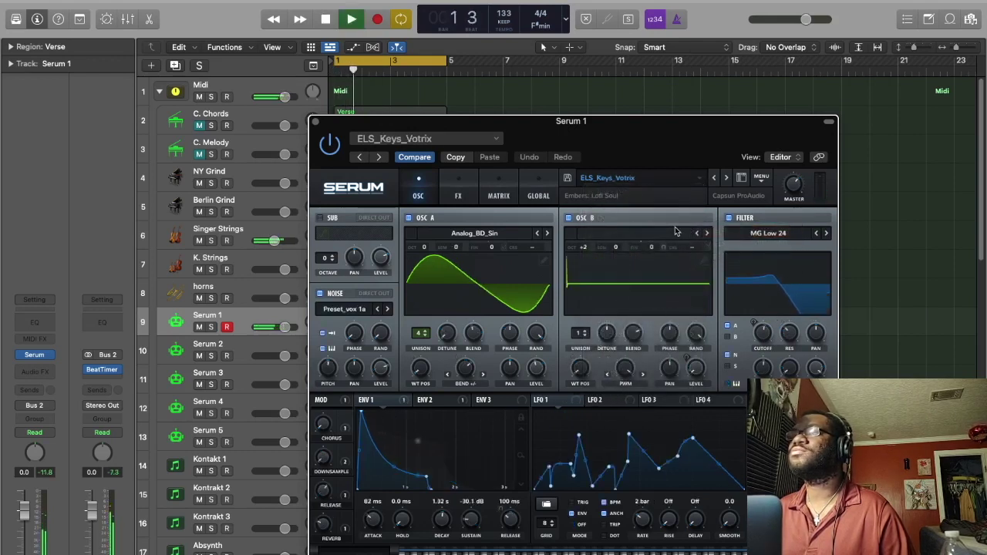
key("space")
- Switch the Serum 1 preset back to ELS_Pad_Space Water and close the synth window
left_click(698, 179)
mouse_move(671, 231)
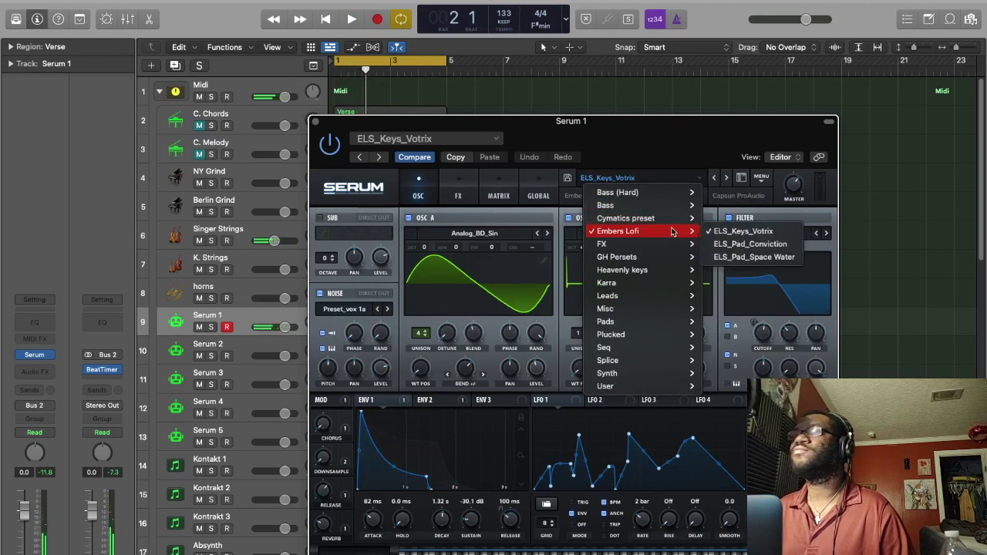
left_click(760, 257)
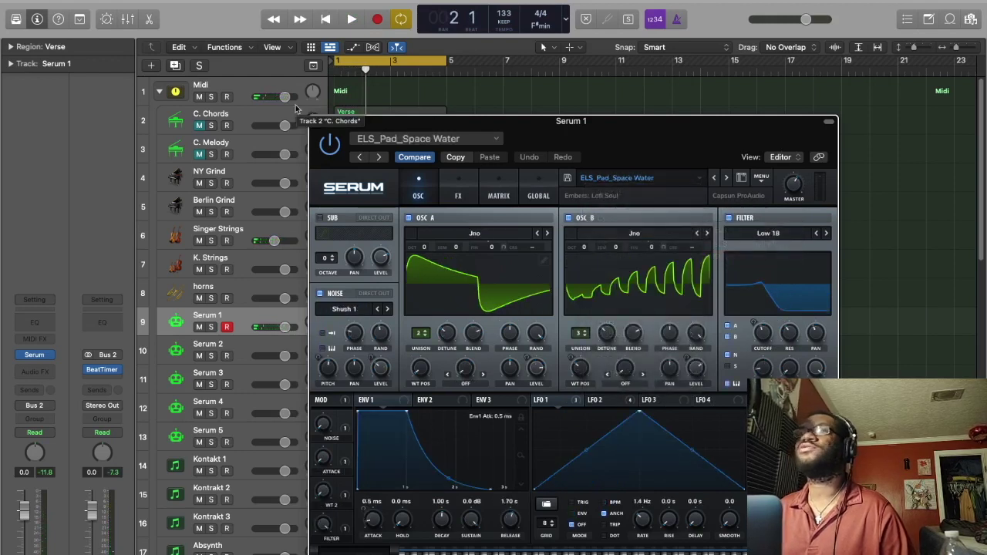
left_click(315, 122)
left_click(369, 290)
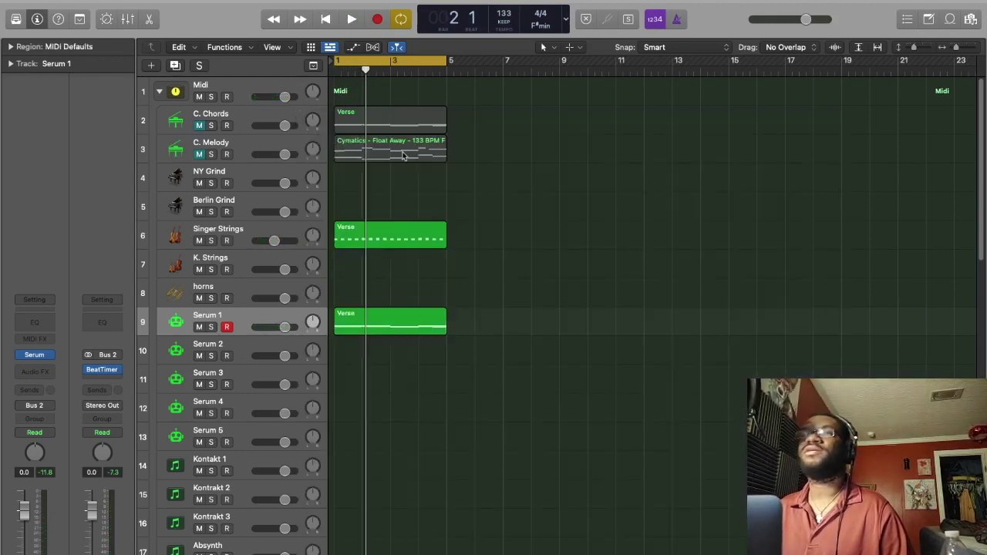
- Copy the Cymatics - Float Away melody region from C. Melody to the NY Grind track and play the arrangement
left_click_drag(391, 152, 393, 169)
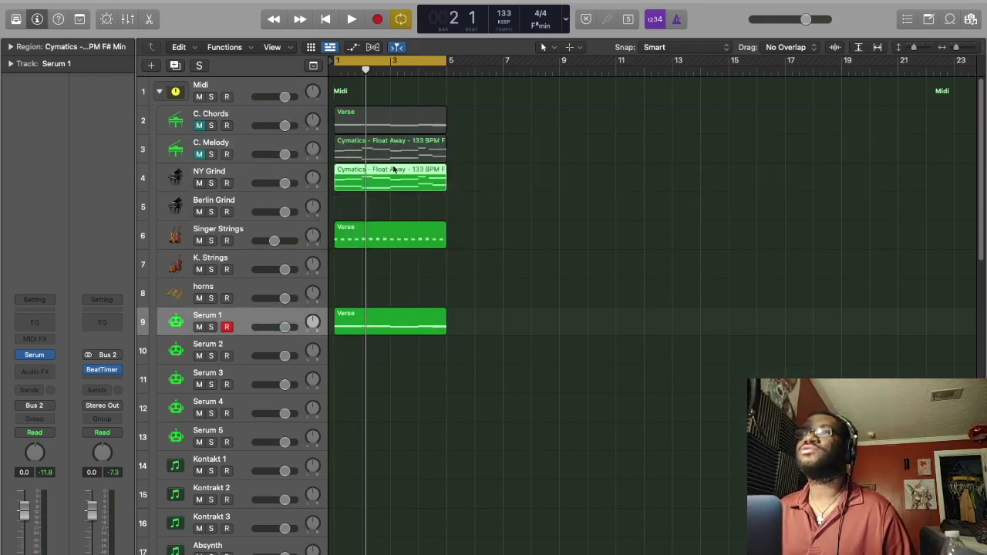
key("space")
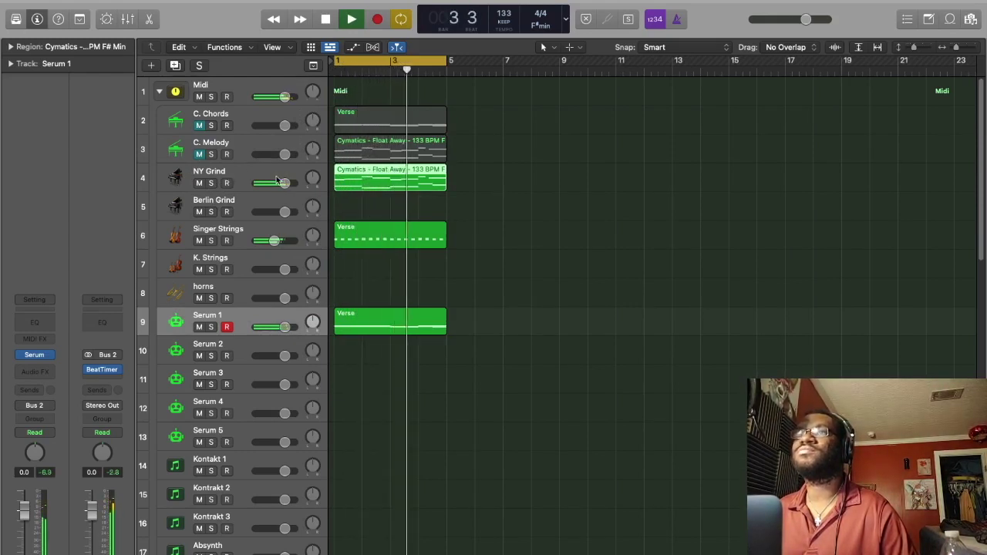
- Remove the low notes beneath the melody in the Cymatics - Float Away region on the NY Grind track
key("space")
key("p")
scroll(496, 462, "down", 3)
left_click_drag(411, 436, 740, 545)
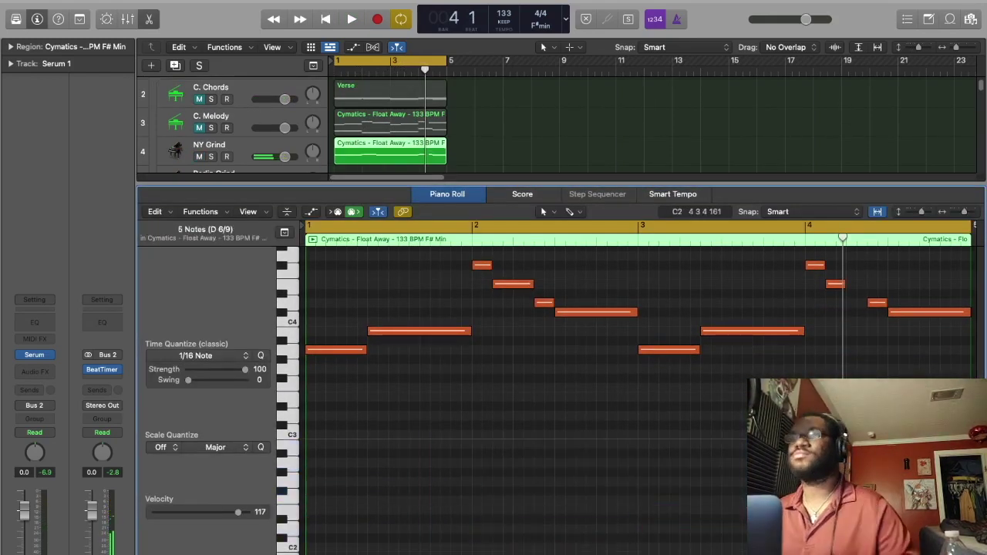
- Play back the trimmed NY Grind melody with the other tracks and close the Piano Roll
key("space")
scroll(525, 393, "up", 3)
scroll(632, 453, "up", 2)
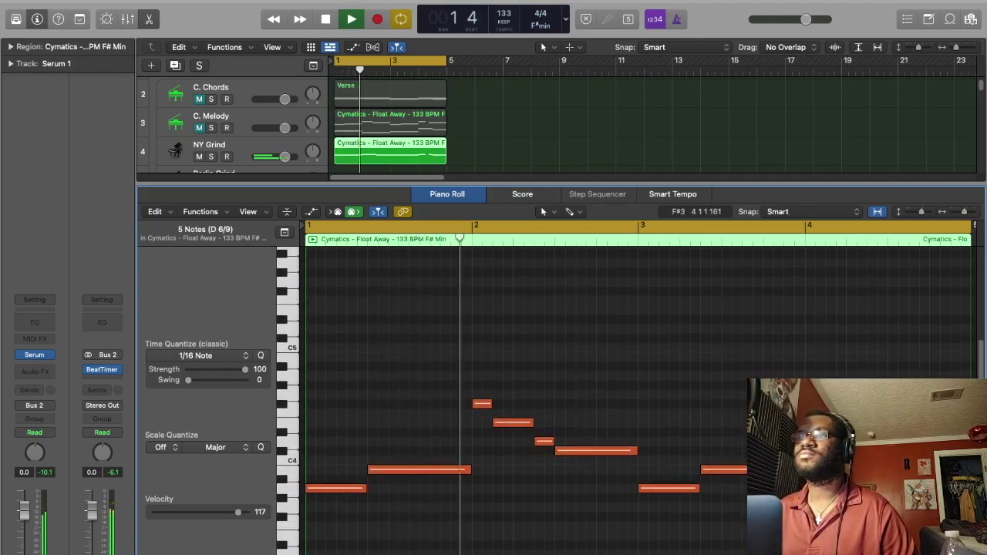
scroll(633, 453, "down", 2)
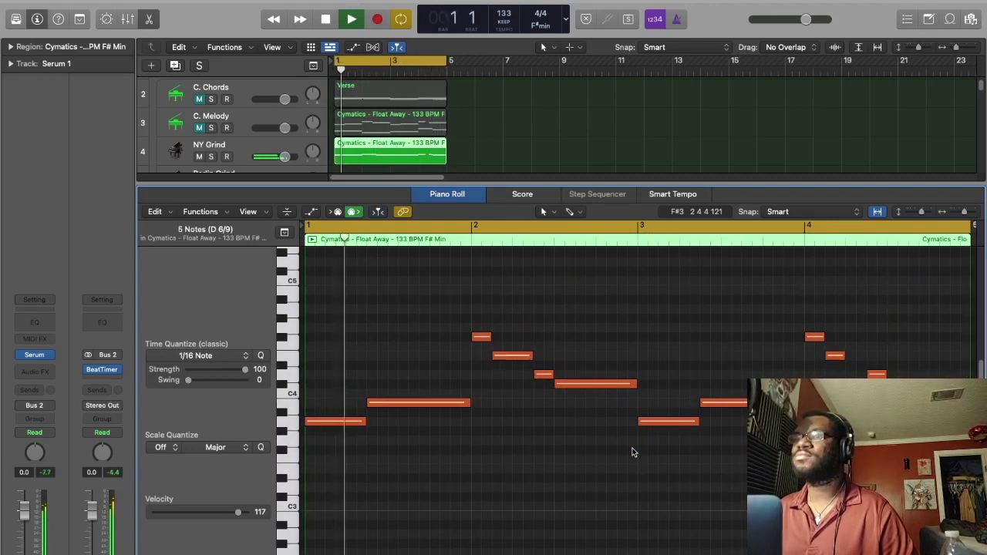
key("space")
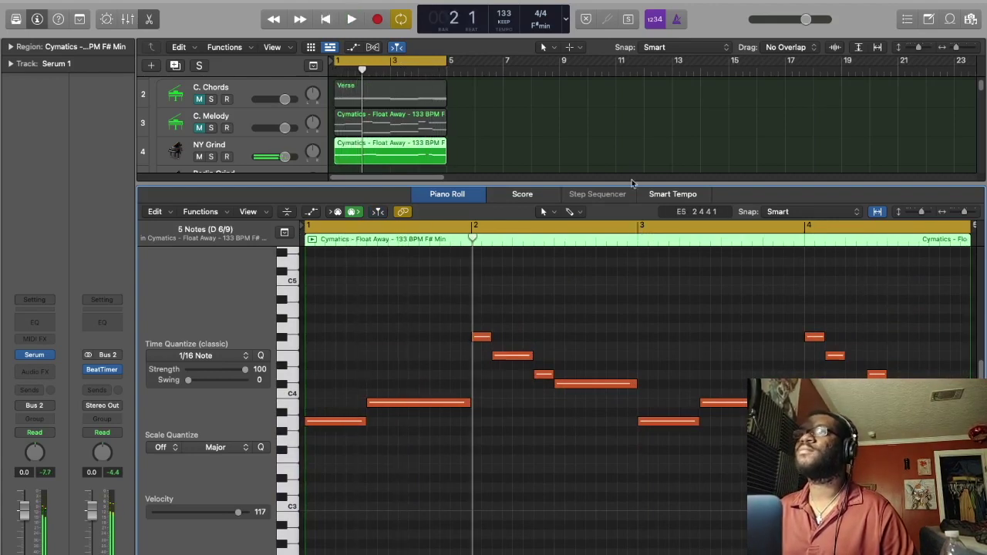
key("p")
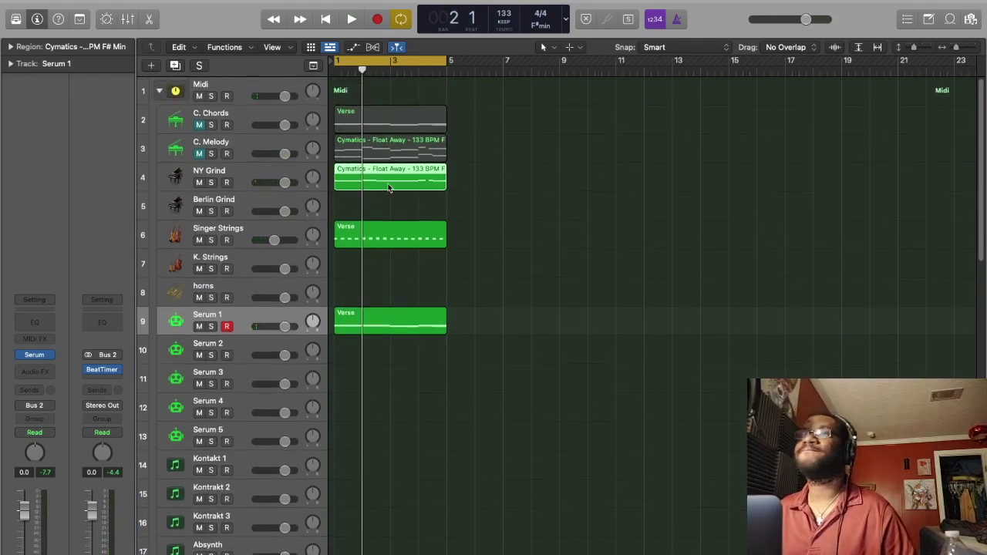
- Copy the trimmed melody region from NY Grind to the horns track and transpose all its notes down an octave
left_click_drag(390, 185, 386, 291)
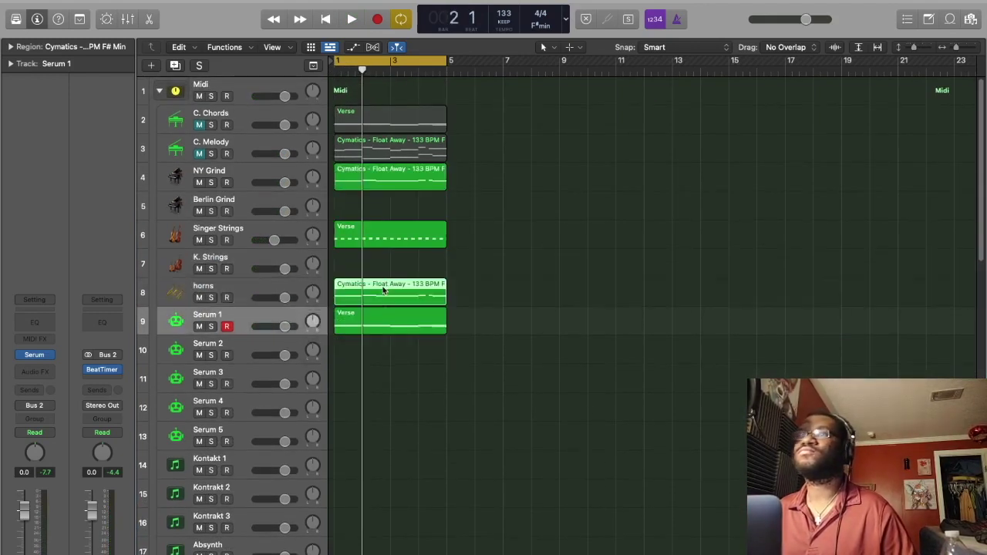
double_click(383, 290)
key("space")
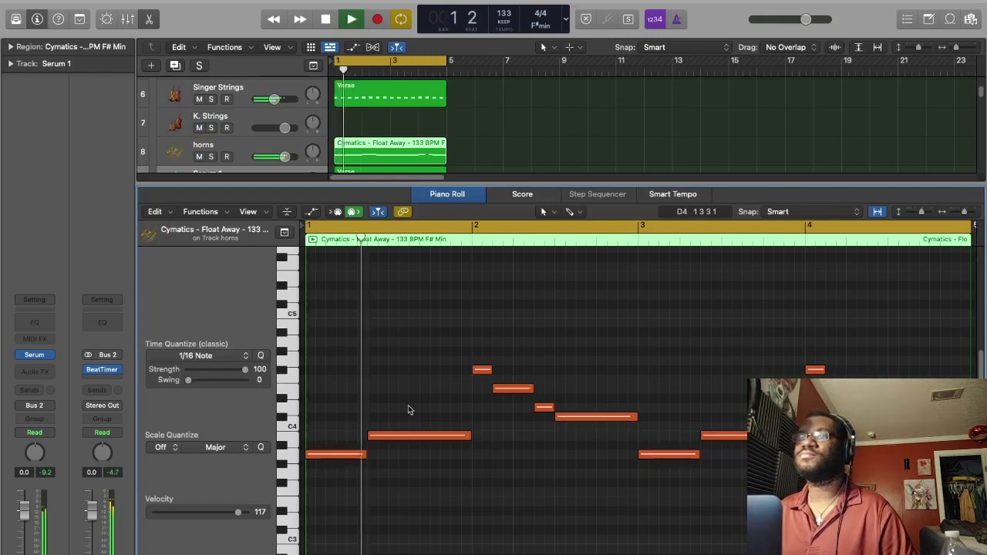
key("space")
key("super+a")
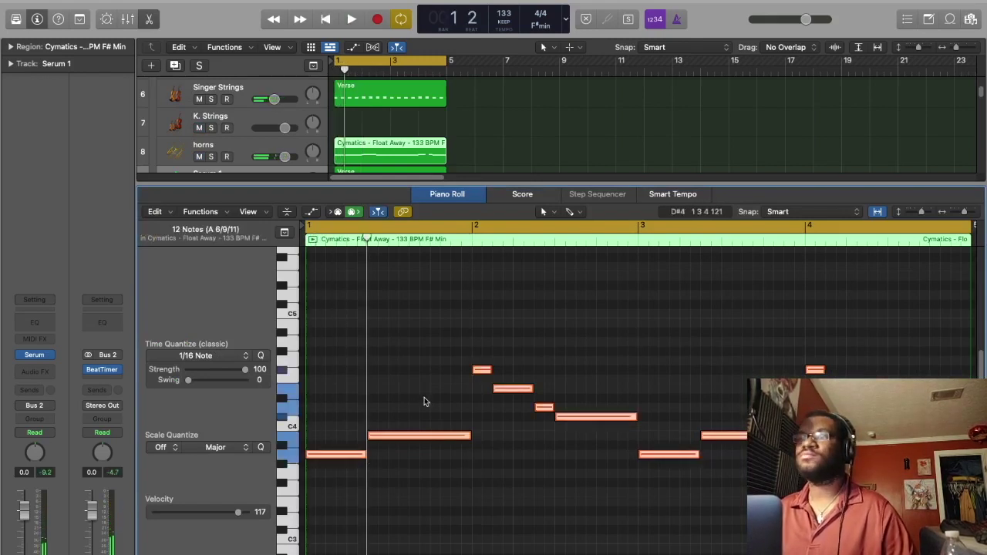
key("shift+alt+Down")
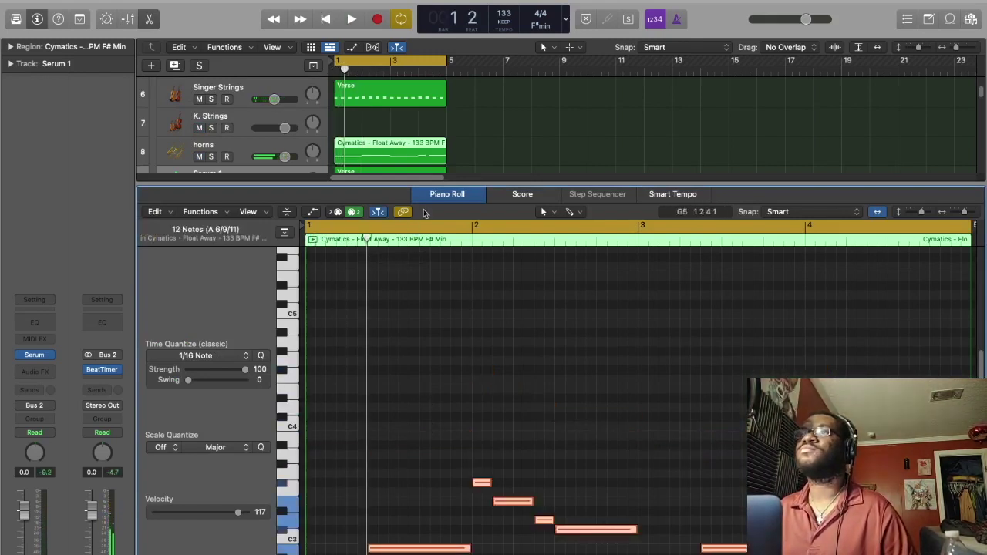
- Select the horns track, inspect its Kontakt instrument, close the instrument window and briefly play the lowered melody
left_click_drag(425, 185, 415, 362)
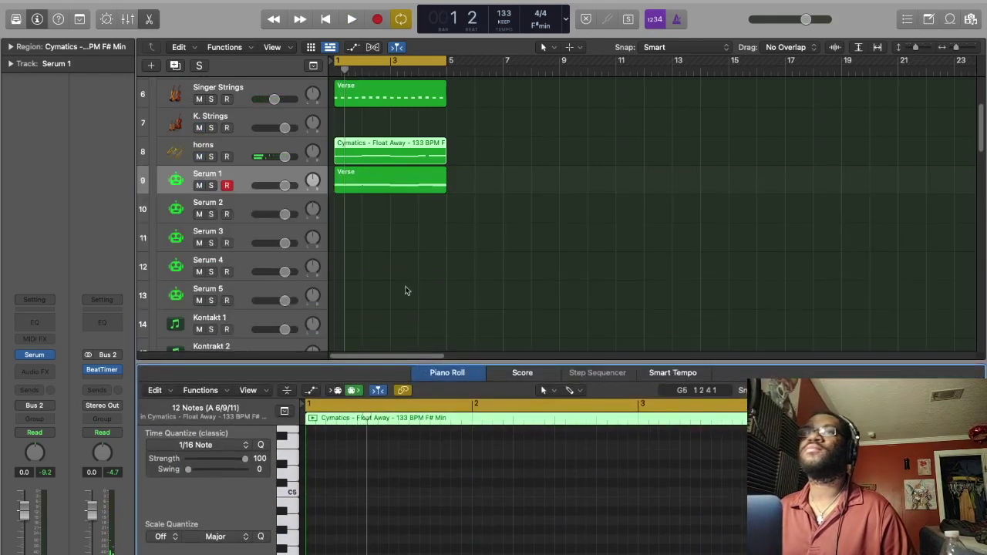
left_click(266, 157)
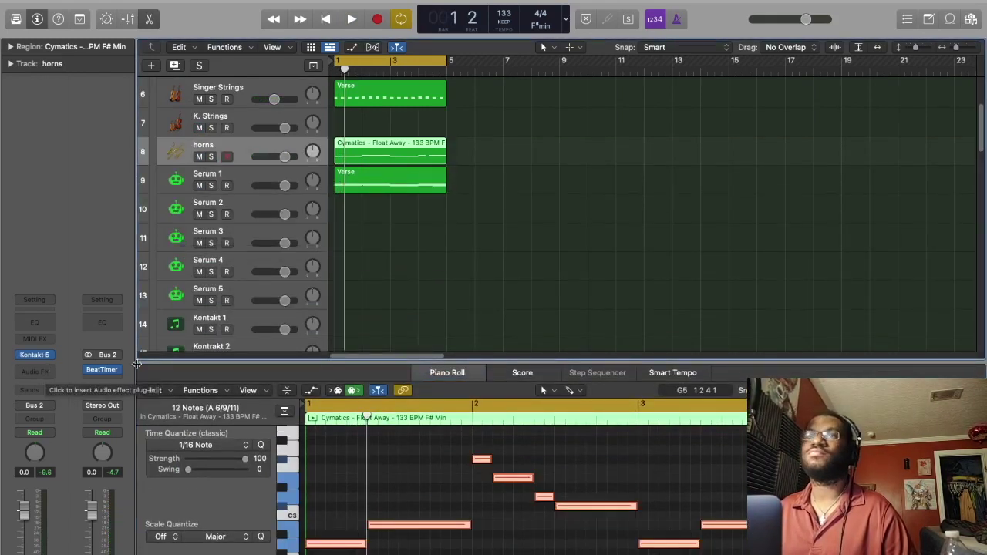
left_click(36, 355)
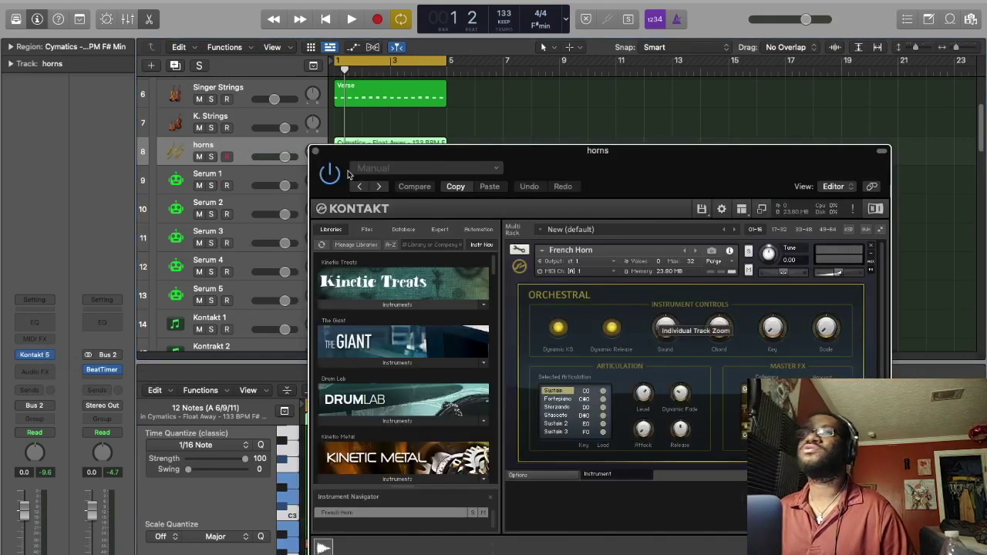
left_click(317, 152)
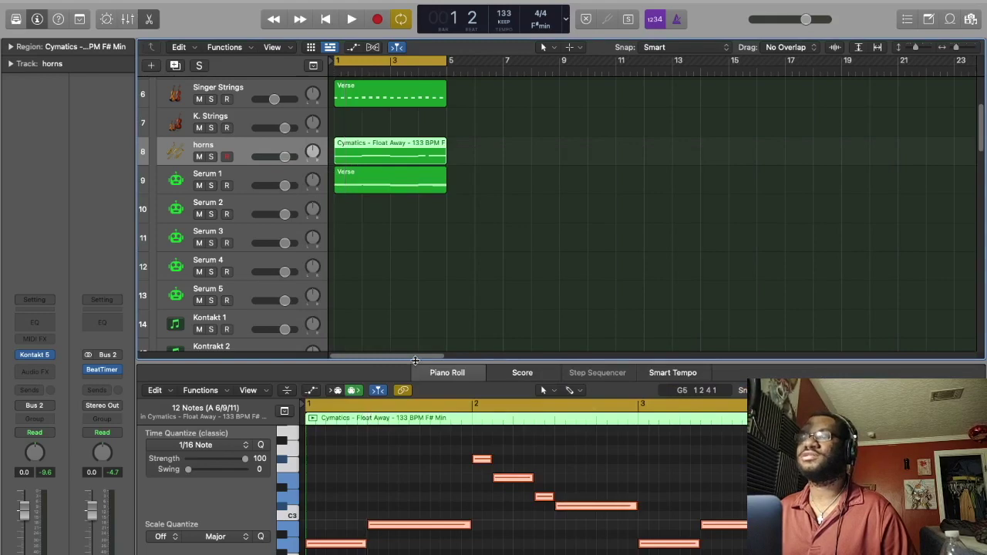
double_click(415, 360)
key("space")
key("space")
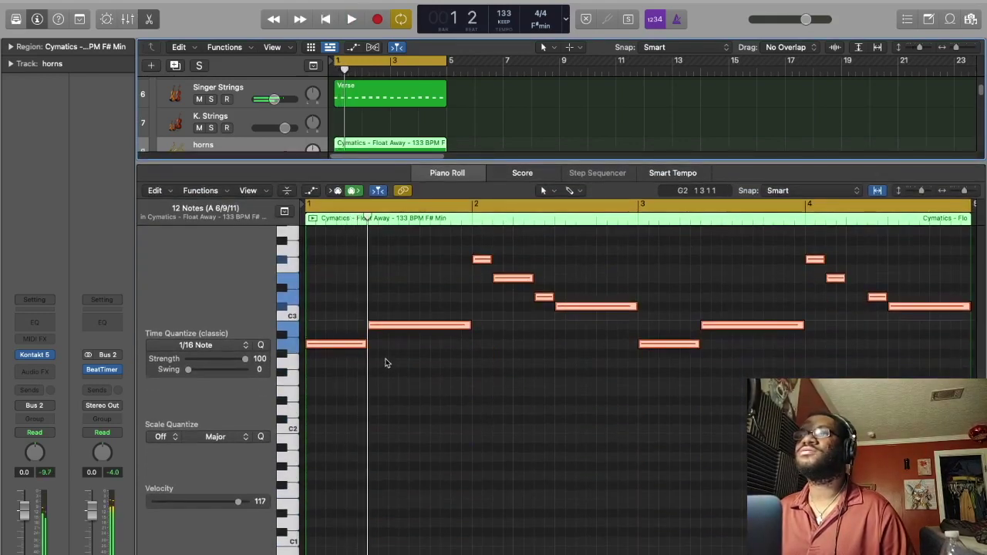
- Shorten the first two melody notes in the horns region to short stabs, placing the B2 note around beat 3 of bar 1
left_click(355, 363)
left_click_drag(363, 345, 324, 353)
key("space")
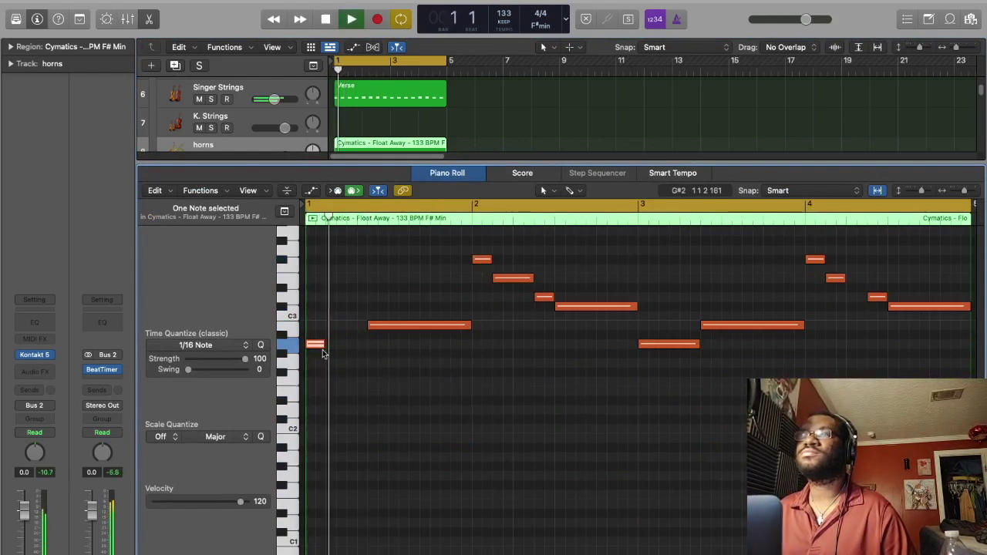
key("space")
left_click_drag(468, 324, 420, 327)
left_click(421, 327)
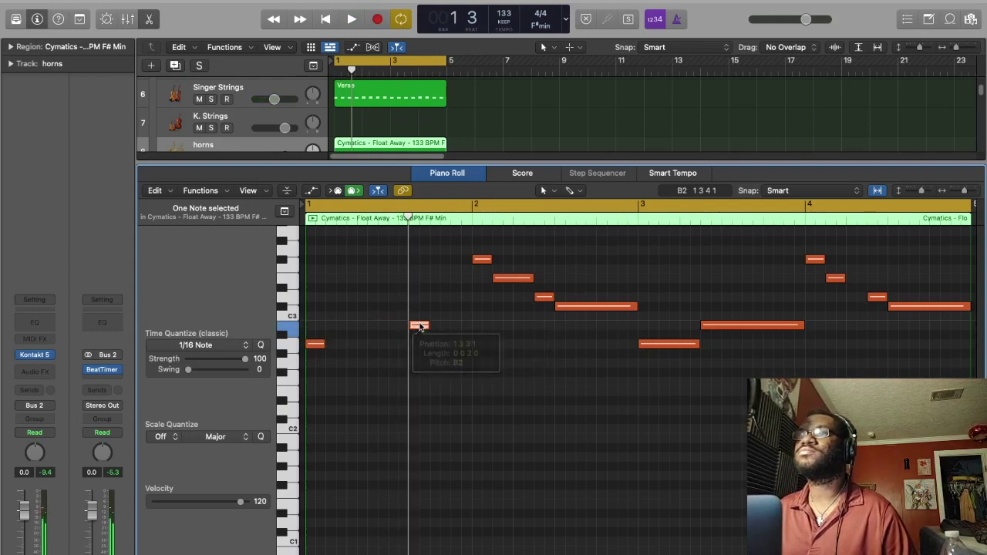
- Replace the melody region on the horns track with a copy of the Verse chord region from Serum 1
left_click_drag(457, 162, 463, 530)
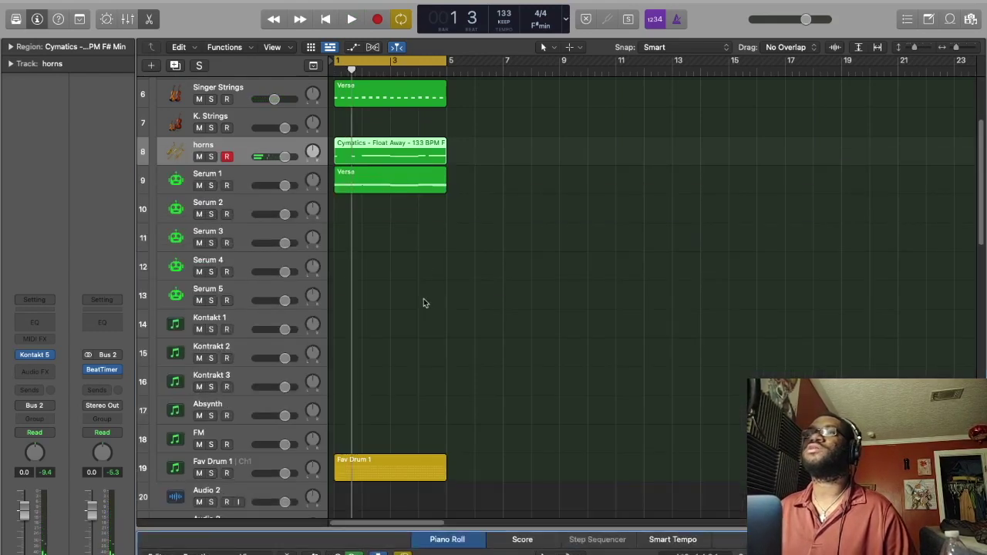
key("Delete")
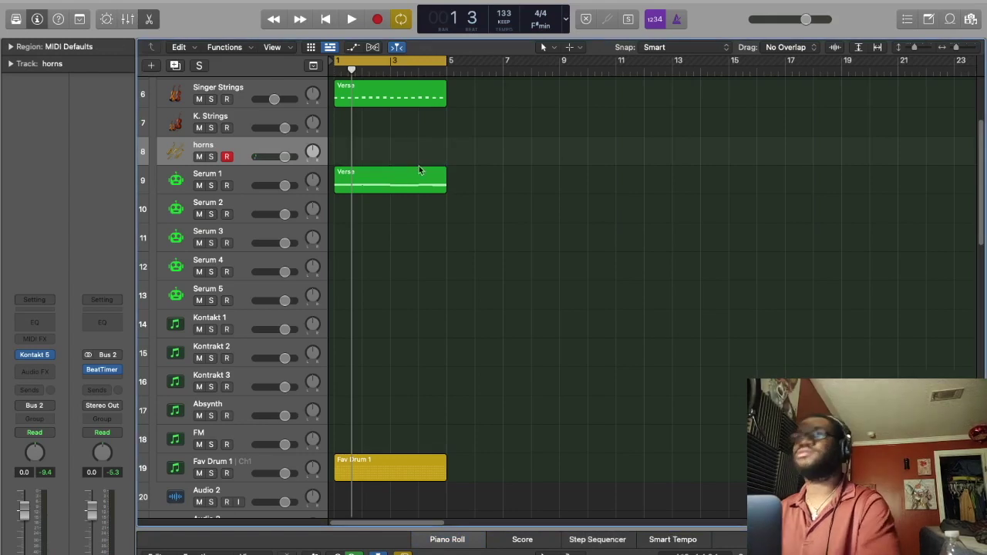
scroll(419, 166, "up", 3)
left_click_drag(382, 235, 383, 215)
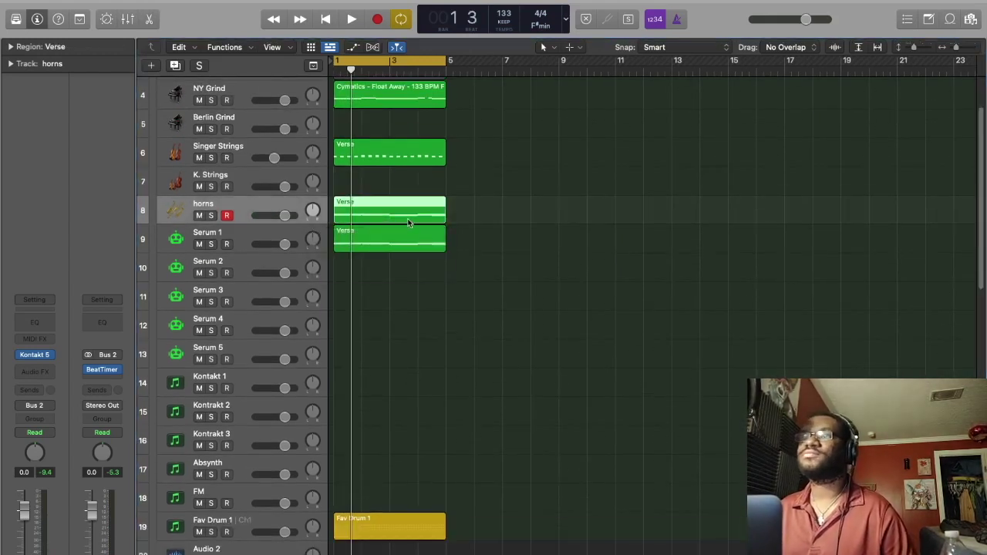
- Transpose all chord notes in the horns Verse region up one octave
double_click(408, 220)
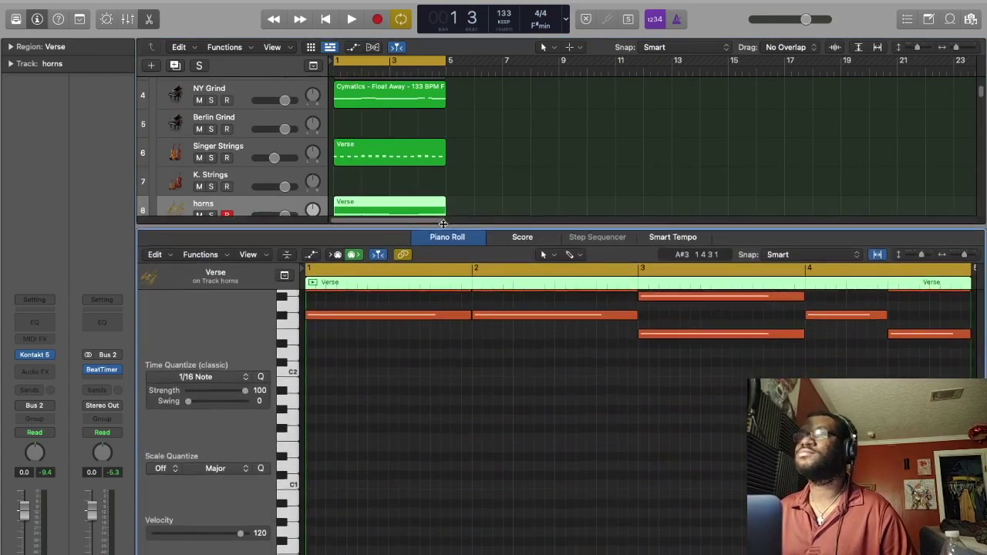
scroll(468, 453, "down", 3)
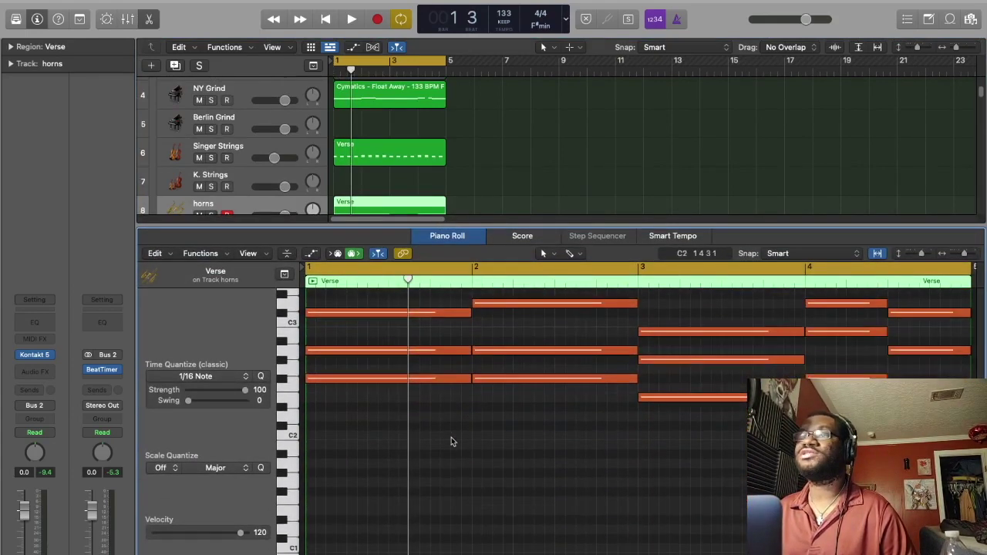
left_click(433, 383)
left_click(452, 439)
key("super+a")
key("Delete")
key("super+z")
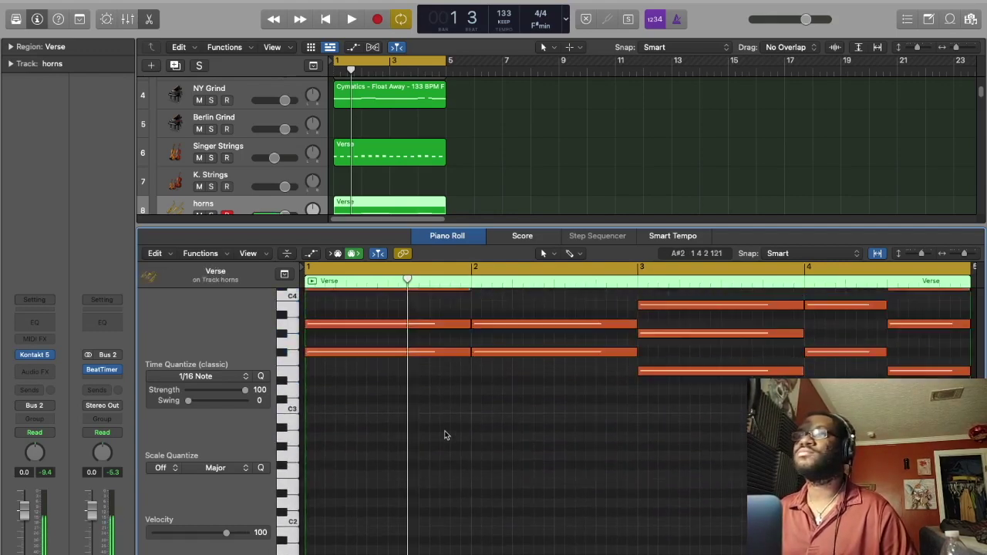
left_click(451, 354)
left_click(463, 394)
scroll(467, 374, "up", 5)
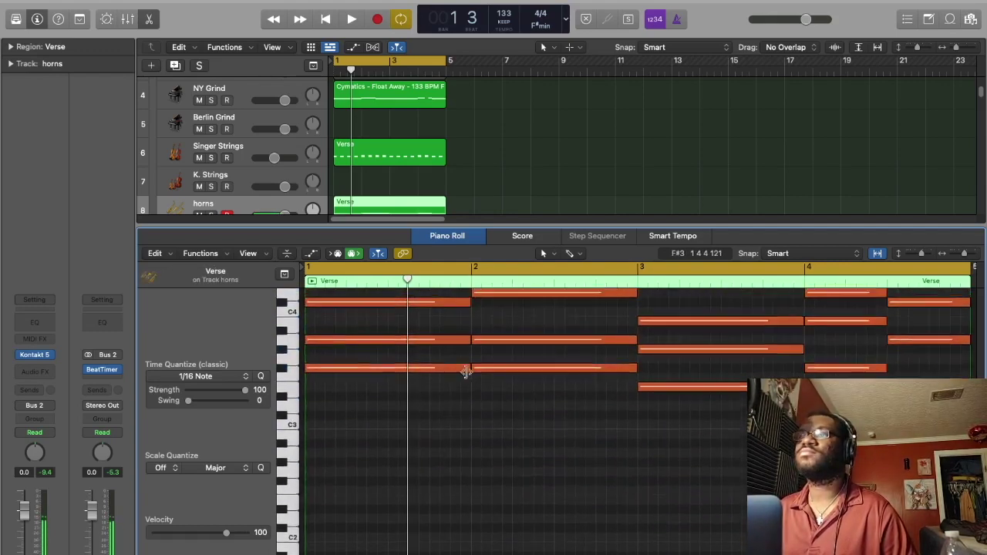
- Break the horns' bar 1 chord into staggered short notes: A3 on beat 1, F#3 at 1 2 3 1 and C#4 on beat 4
left_click(457, 389)
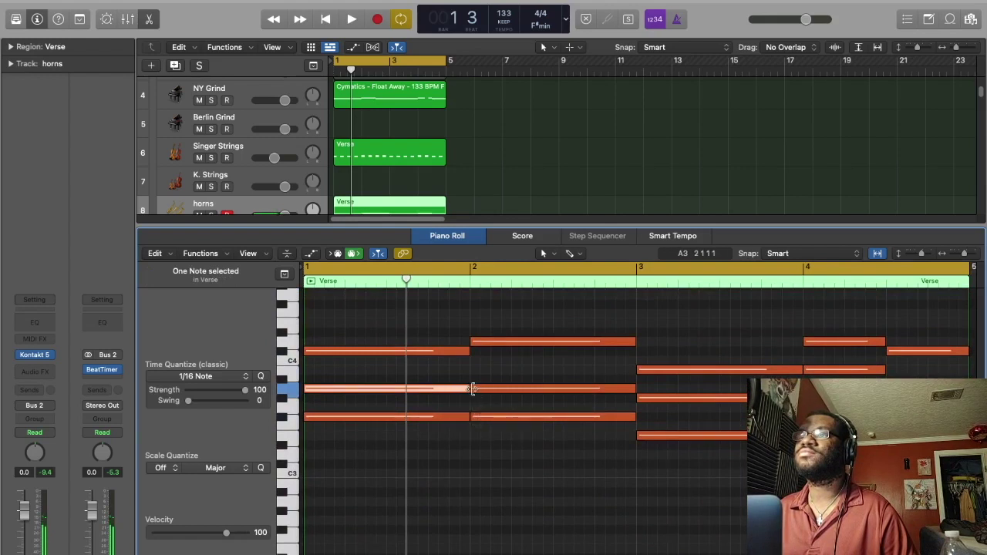
left_click_drag(468, 391, 361, 423)
left_click_drag(469, 418, 387, 423)
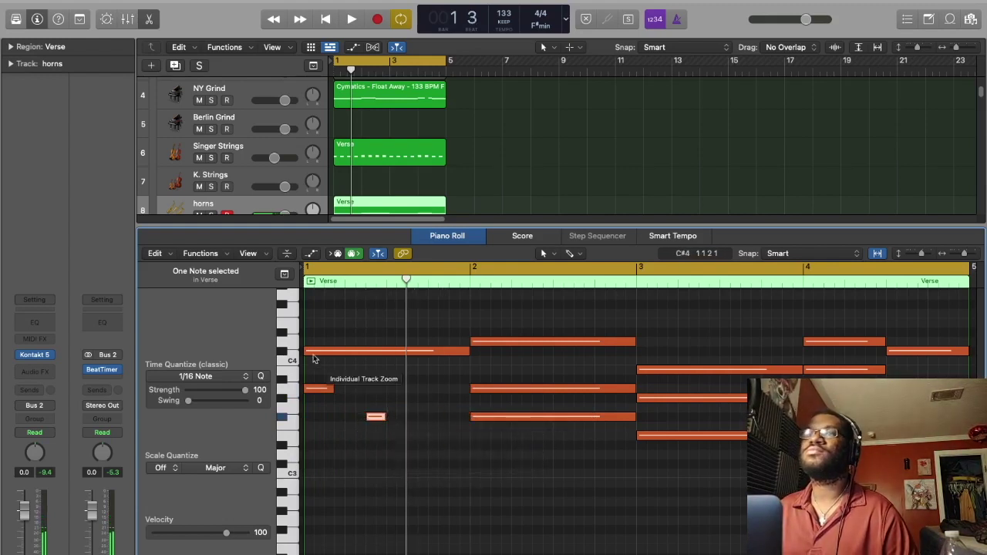
left_click_drag(307, 352, 449, 350)
key("space")
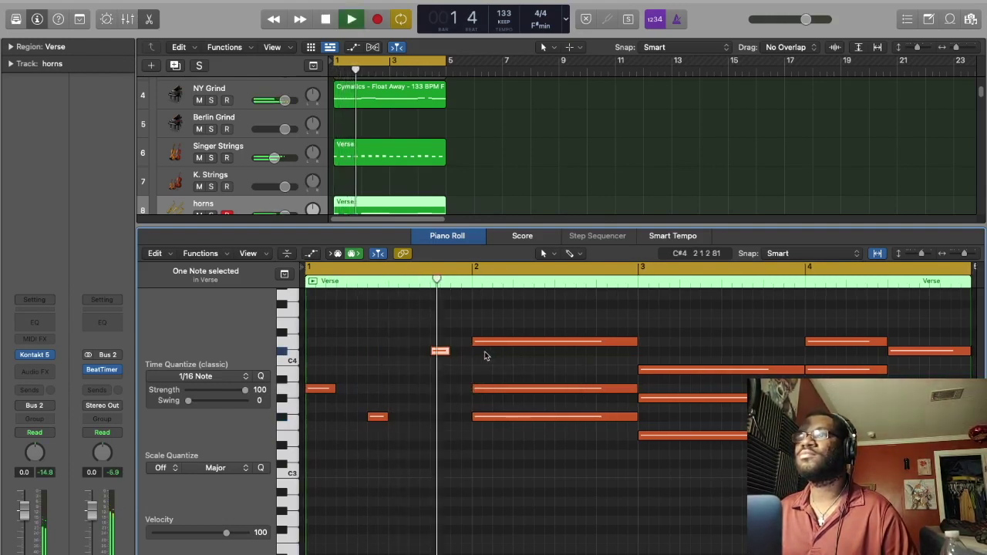
key("space")
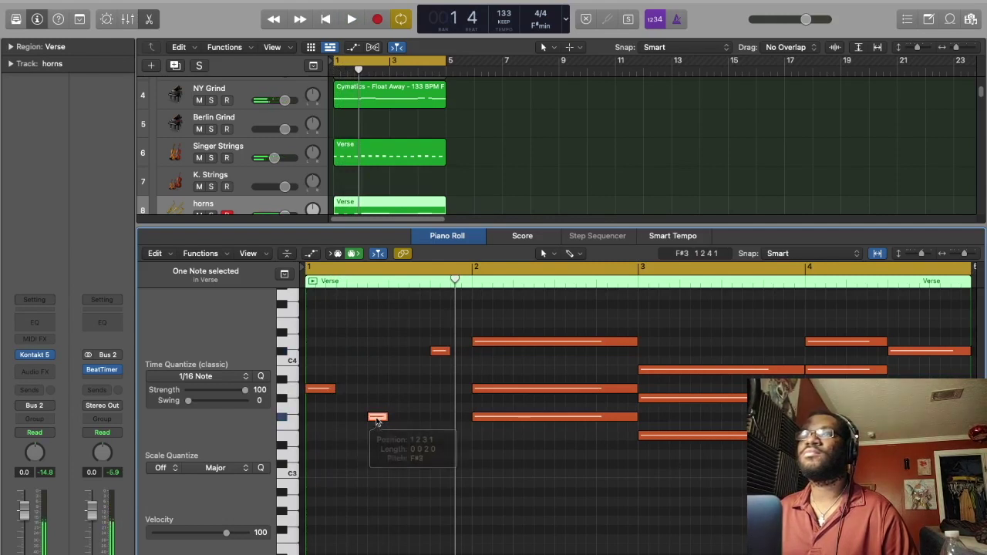
- Lengthen the three bar 1 horn notes to about one beat each and play the result
left_click_drag(386, 417, 404, 418)
left_click_drag(332, 388, 346, 389)
left_click_drag(405, 417, 408, 418)
left_click_drag(453, 354, 468, 351)
key("space")
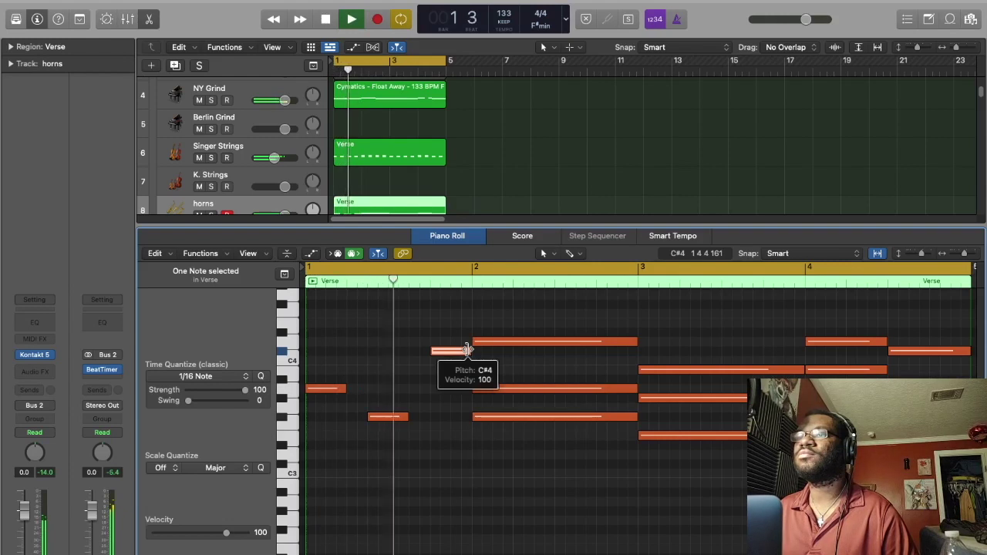
key("space")
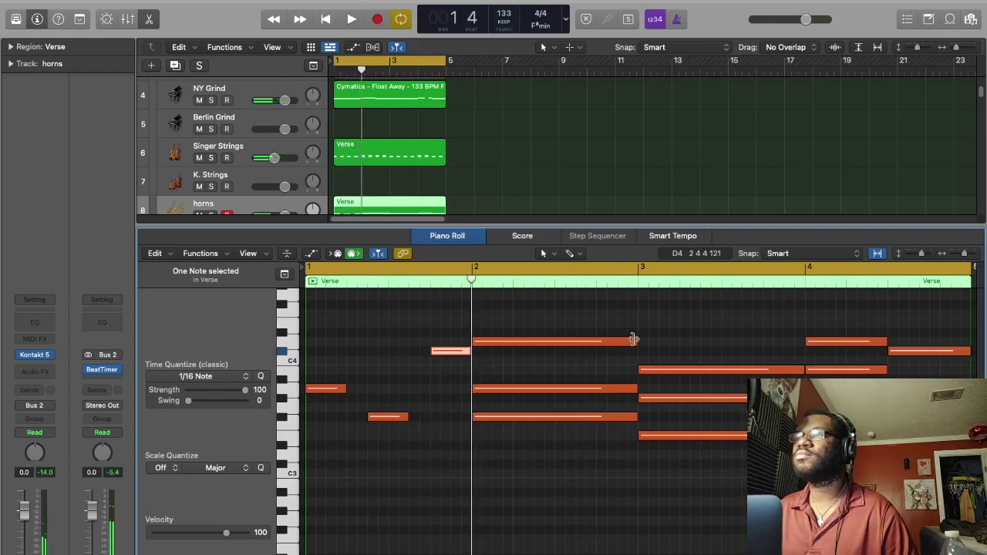
- Stagger the bar 2 horn chord as one-beat notes: A3 on beat 1, F#3 halfway through beat 2 and D4 on beat 4
left_click_drag(633, 386, 511, 390)
left_click_drag(475, 417, 535, 417)
left_click_drag(634, 418, 575, 418)
left_click_drag(472, 340, 600, 341)
- Stagger the bar 3 horn chord as one-beat notes: B3 on beat 1, G#3 halfway through beat 2 and E3 on beat 4
left_click(690, 371)
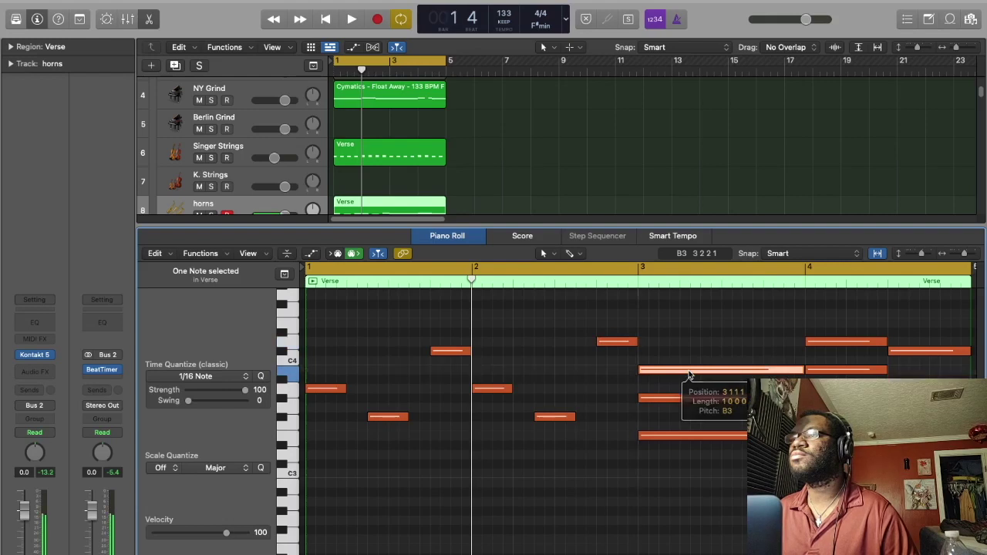
left_click(791, 398)
left_click_drag(803, 371, 679, 371)
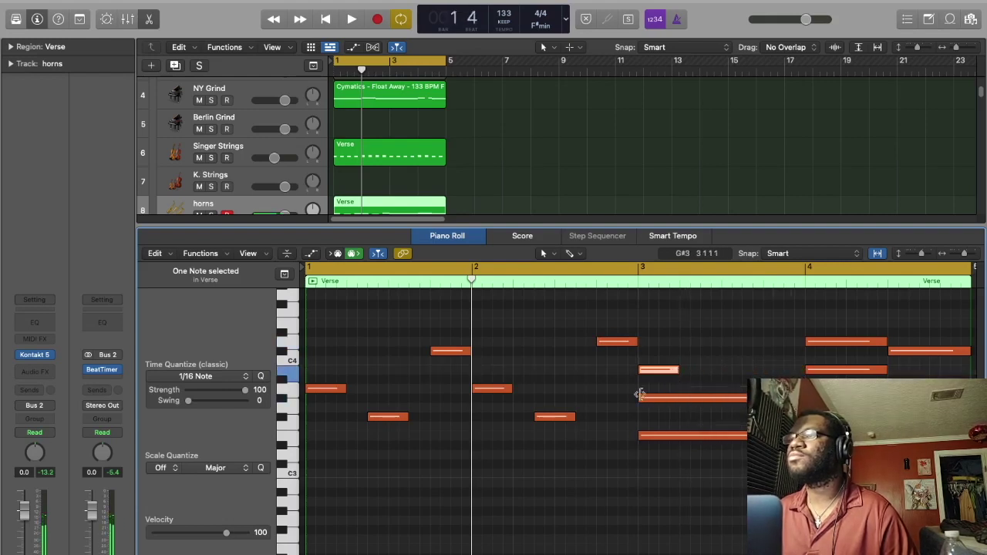
left_click_drag(639, 398, 701, 398)
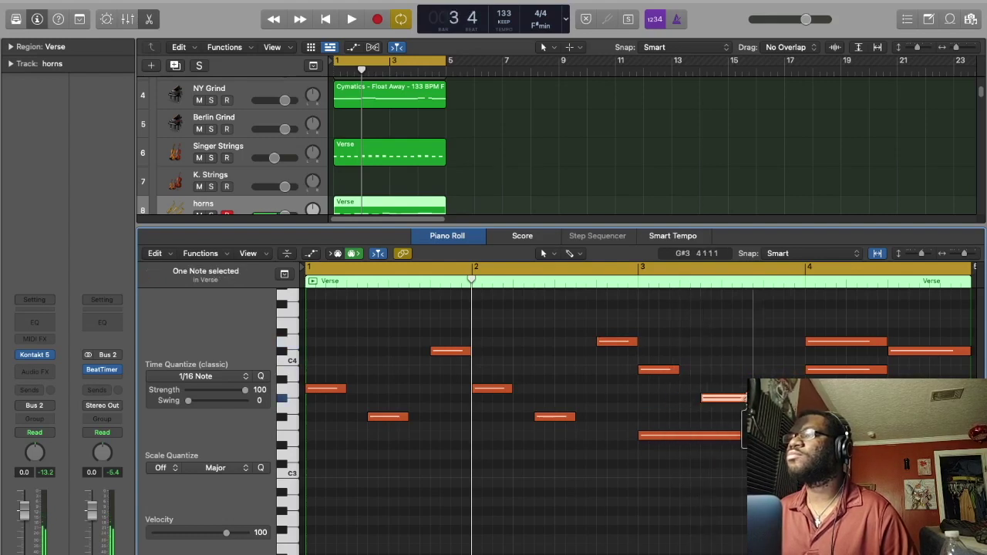
left_click_drag(640, 436, 764, 436)
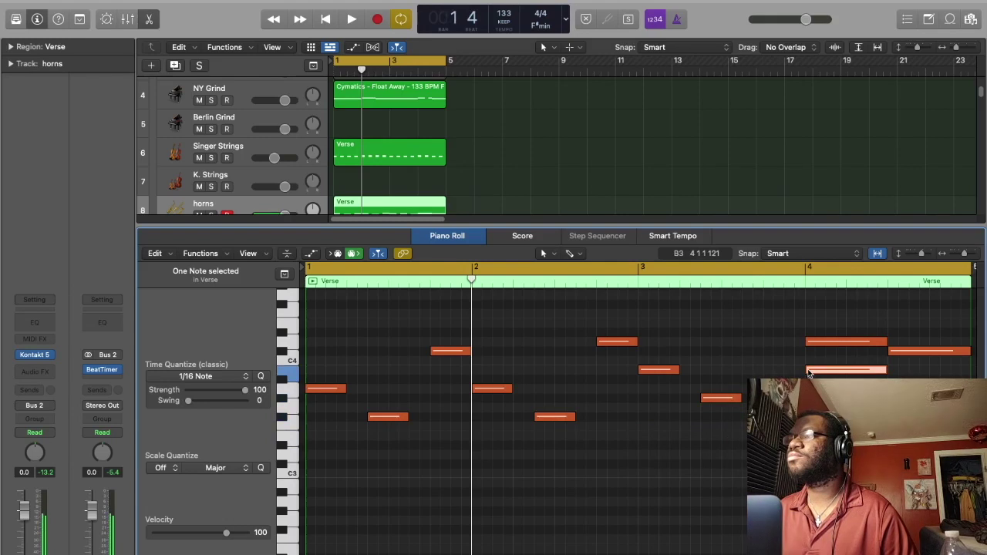
- Stagger and shorten the horns' bar 4 notes: B3 on beat 2, D4 halfway through beat 2, C#4 on beat 3; play the result
left_click_drag(801, 374, 828, 370)
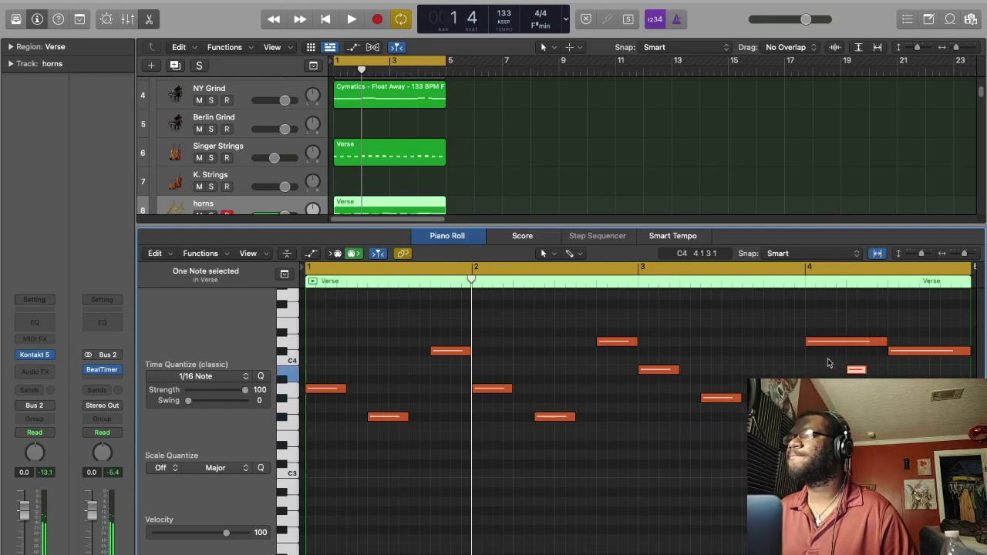
left_click_drag(807, 343, 874, 355)
left_click_drag(971, 350, 842, 367)
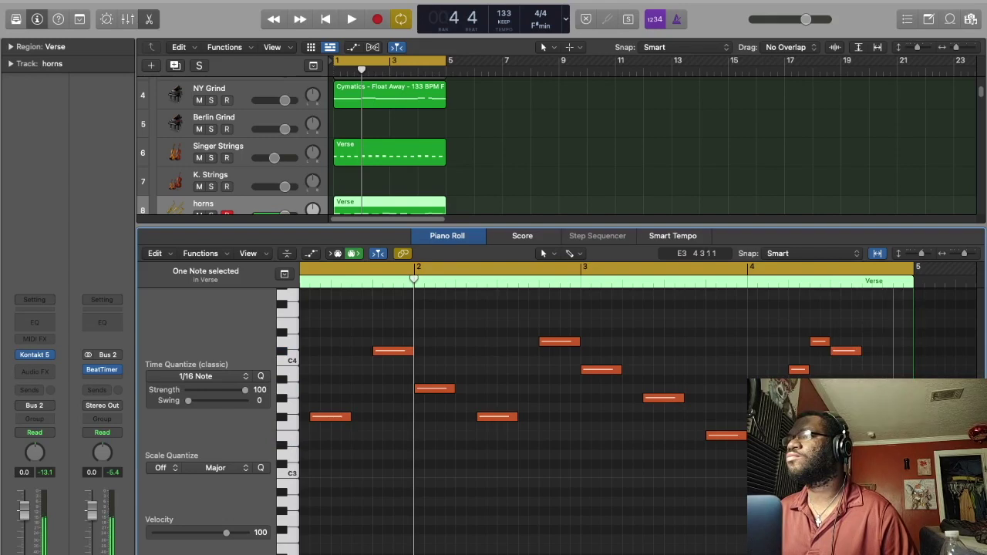
key("space")
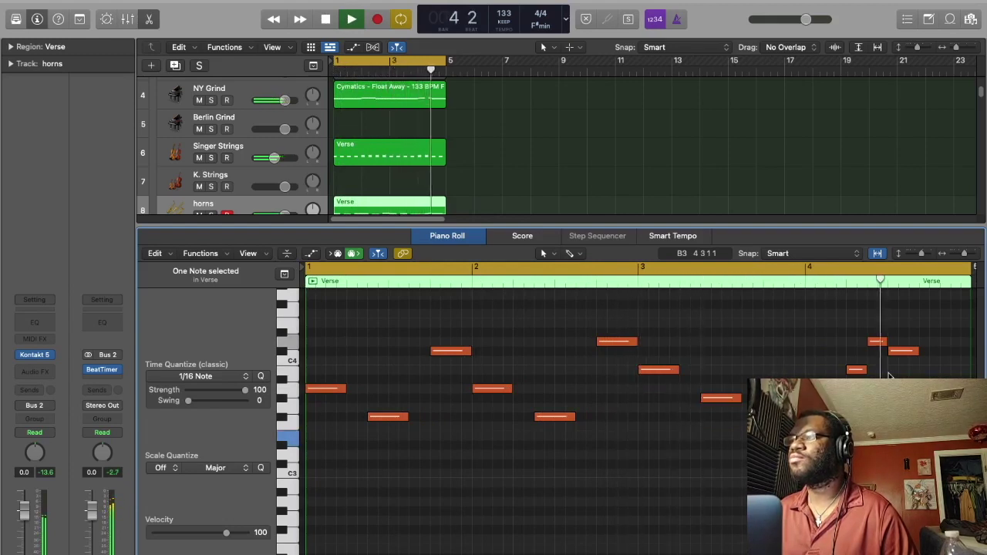
key("space")
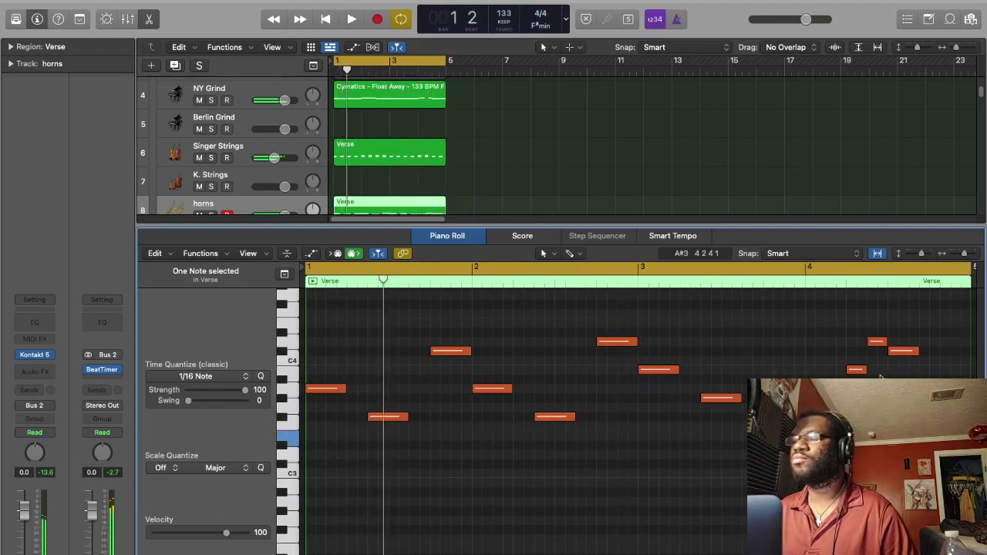
- Transpose all the horn notes up an octave and play the result
key("super+a")
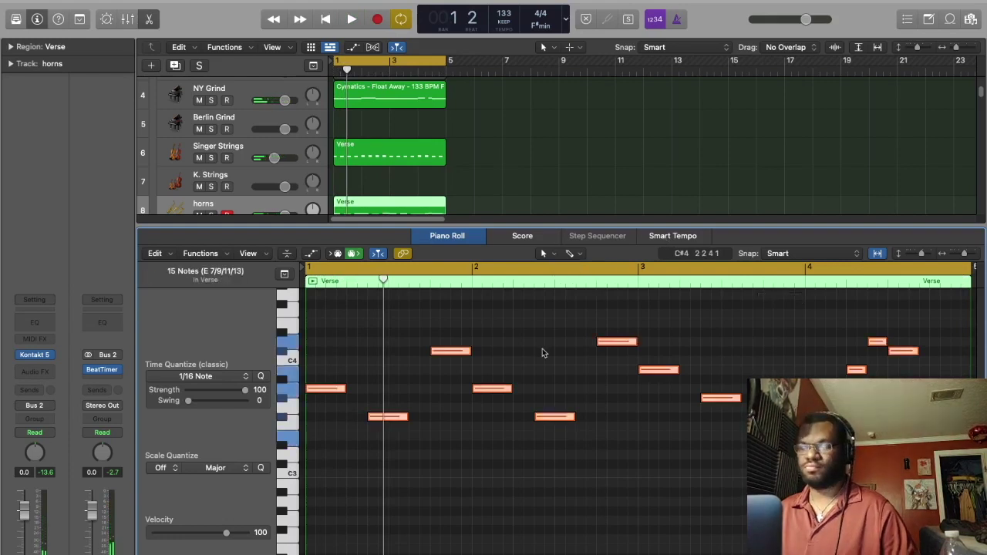
key("shift+alt+Up")
key("space")
scroll(542, 352, "up", 10)
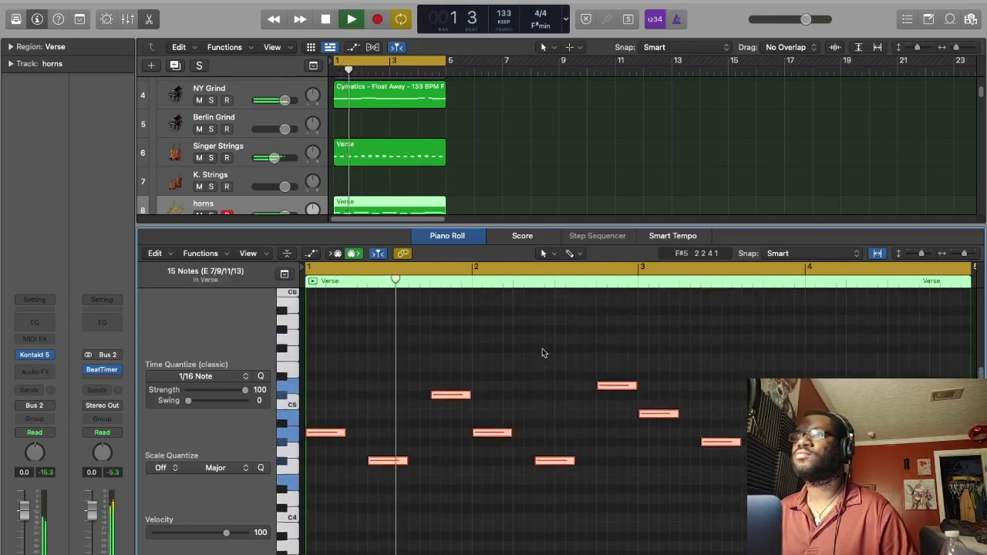
key("space")
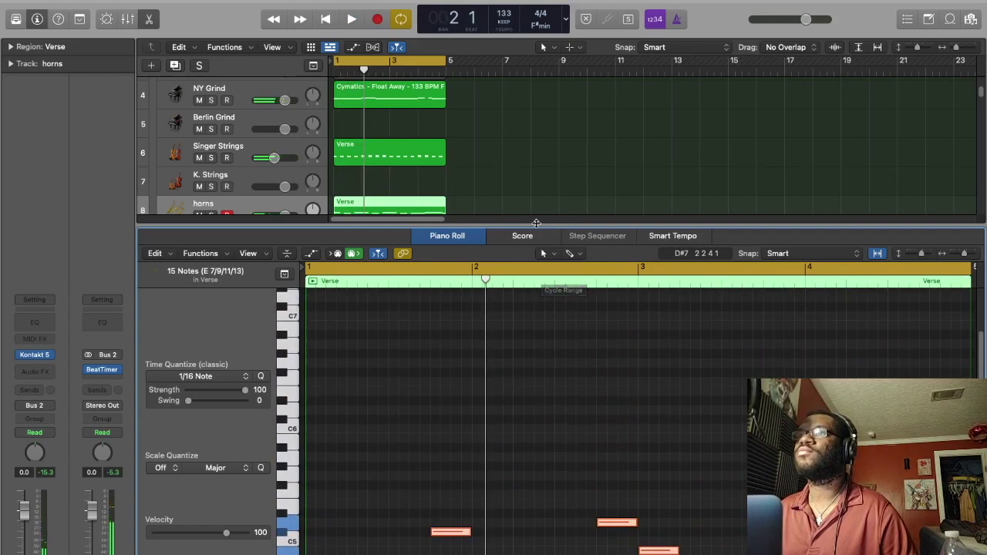
- Close the note editor, switch the horns' Kontakt instrument from French Horn to Trombone Ensemble and audition it
key("e")
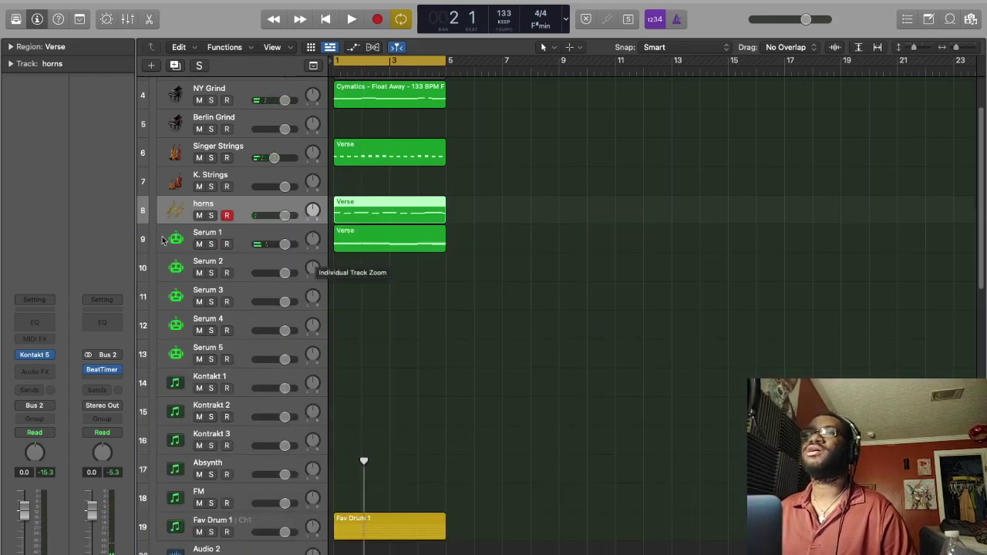
left_click(34, 355)
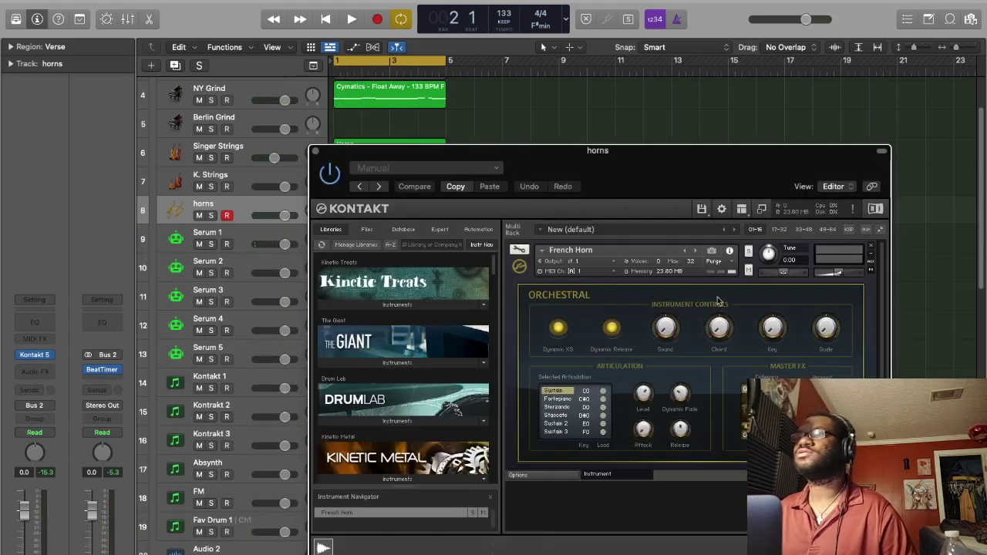
left_click(696, 251)
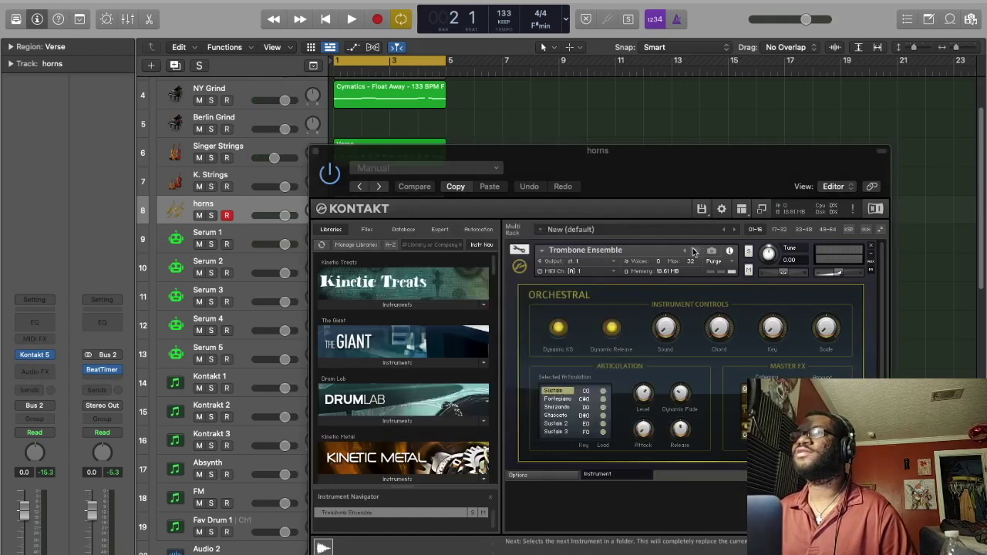
key("space")
key("space")
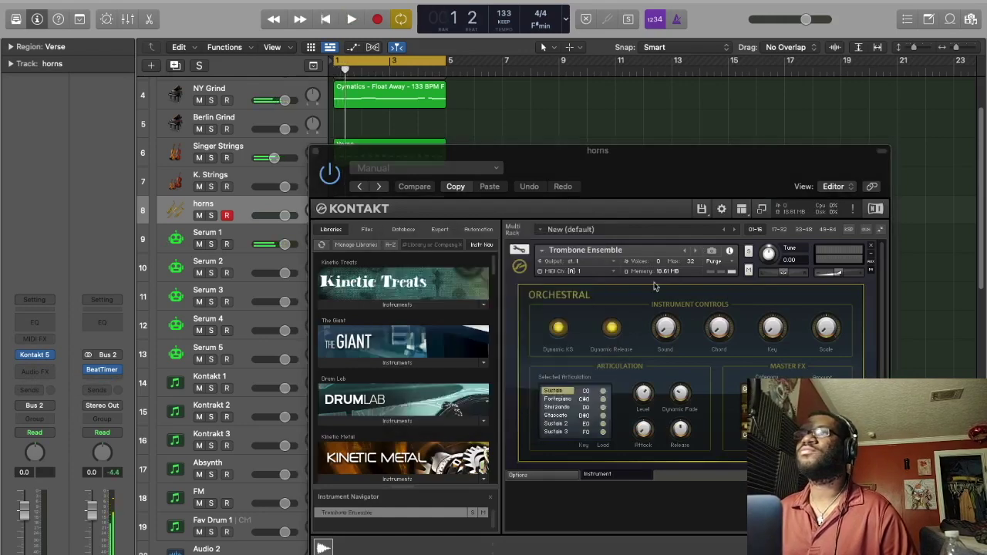
- Reopen the horns region's notes, transpose all of them down an octave and play the result
left_click_drag(473, 158, 450, 267)
double_click(390, 201)
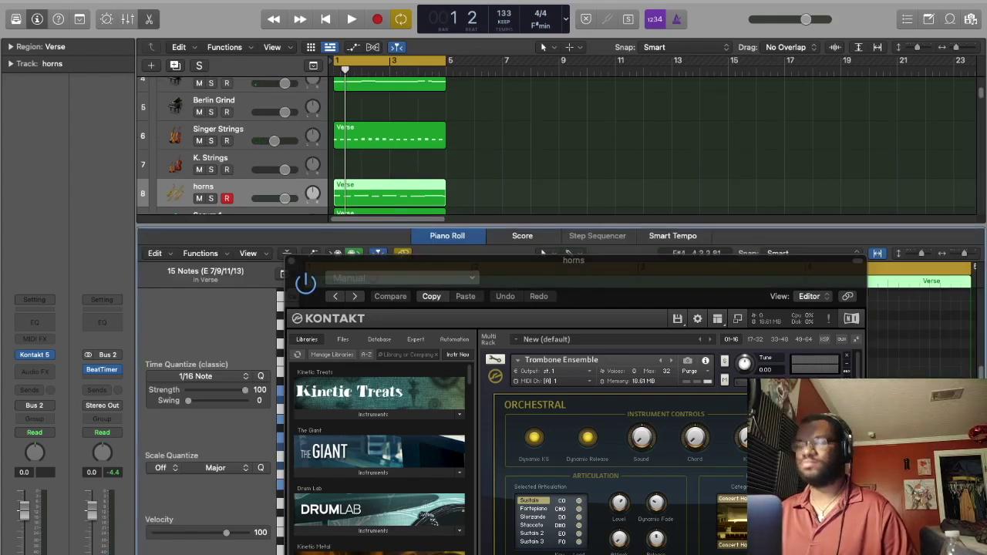
left_click(871, 413)
key("super+a")
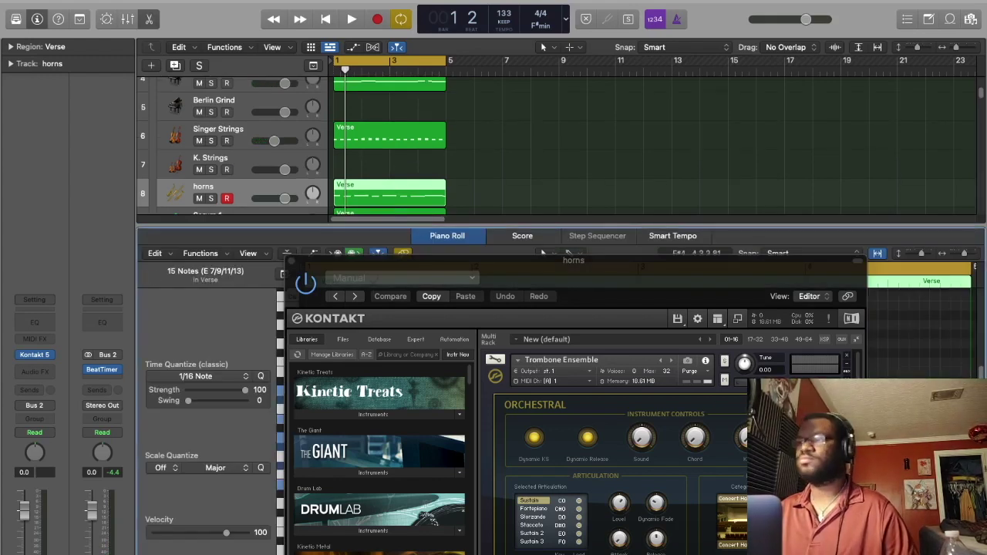
key("alt+shift+Down")
key("space")
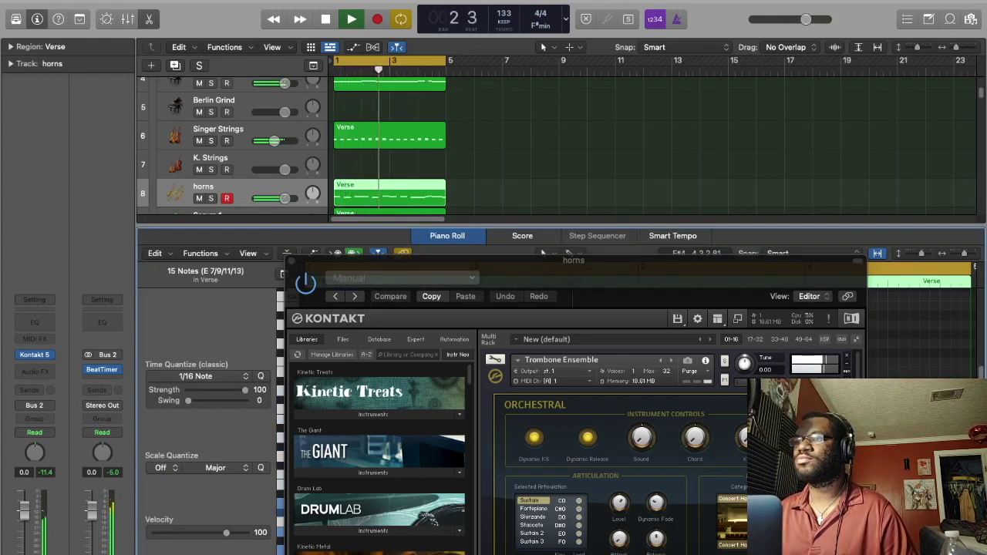
key("space")
- Switch the horns' Kontakt instrument to Trumpet Ensemble, play it, and close the instrument window and note editor
left_click(671, 360)
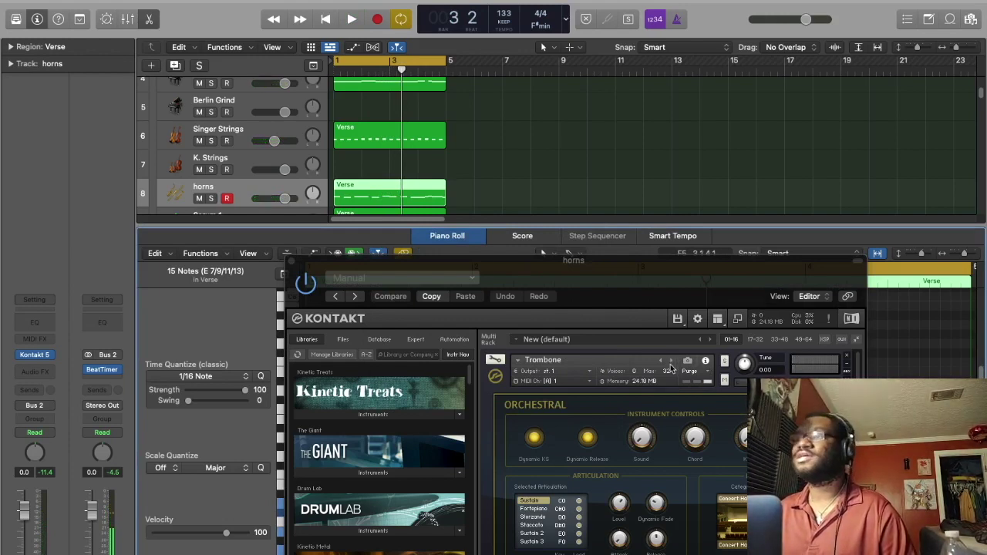
left_click(671, 360)
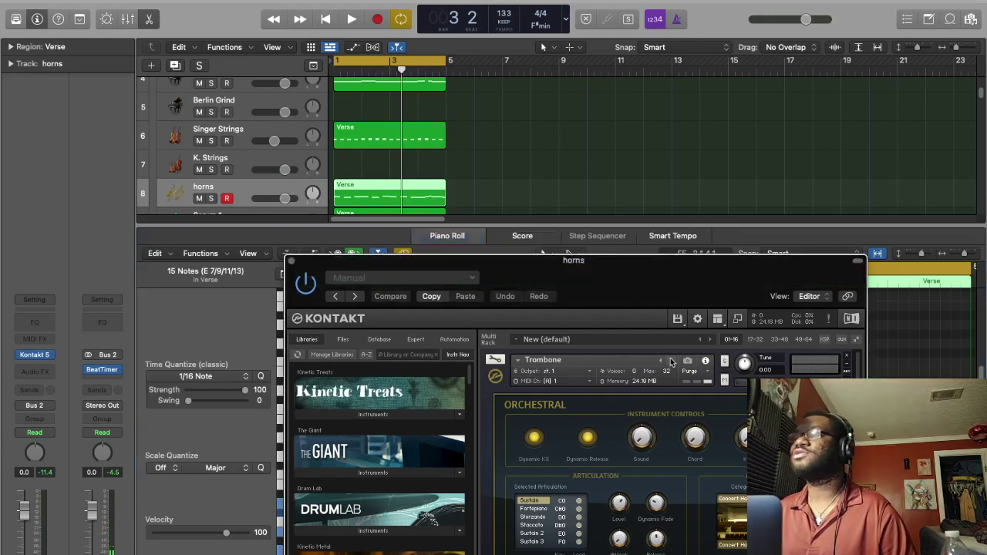
key("space")
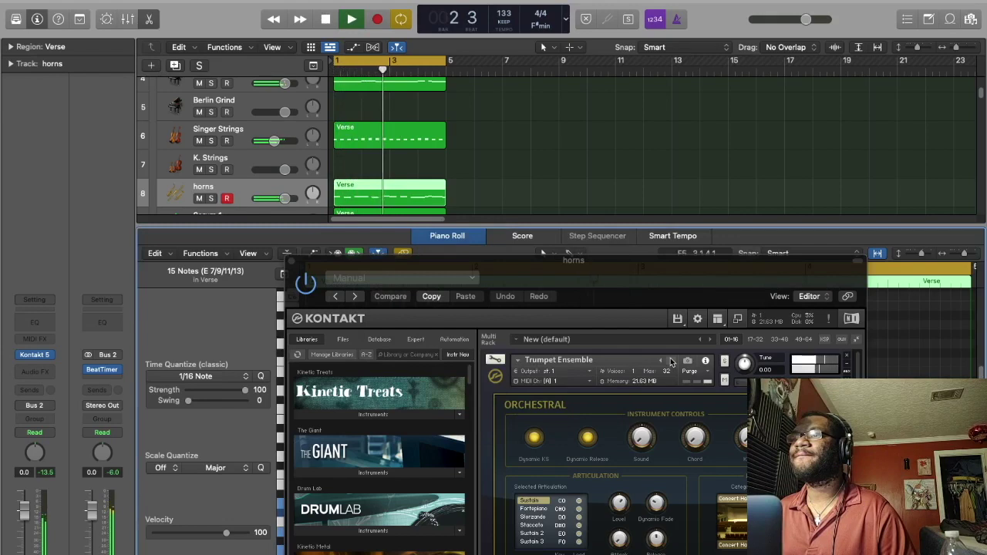
left_click(292, 262)
left_click_drag(398, 233, 399, 554)
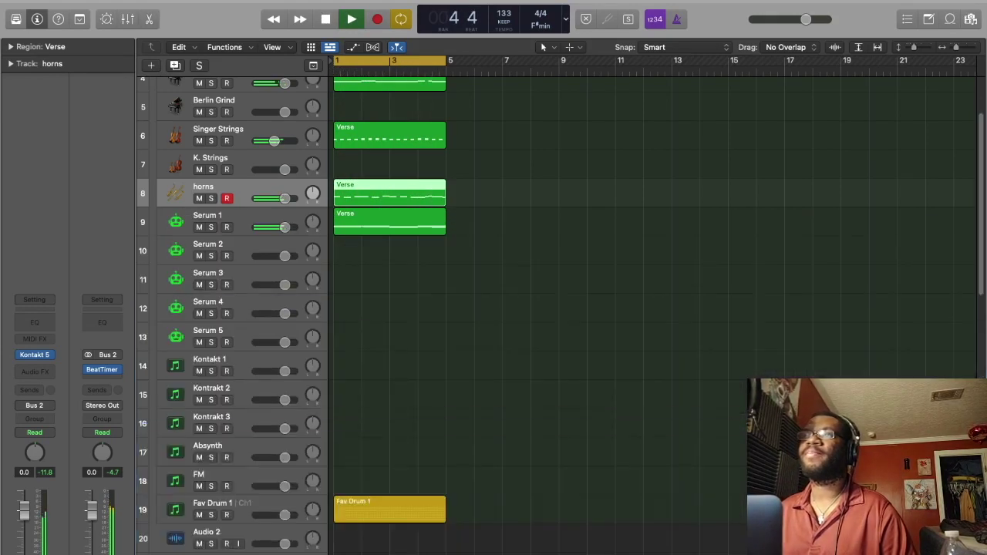
- Open the Fav Drum 1 pattern region in the Step Sequencer and stop playback
left_click(469, 347)
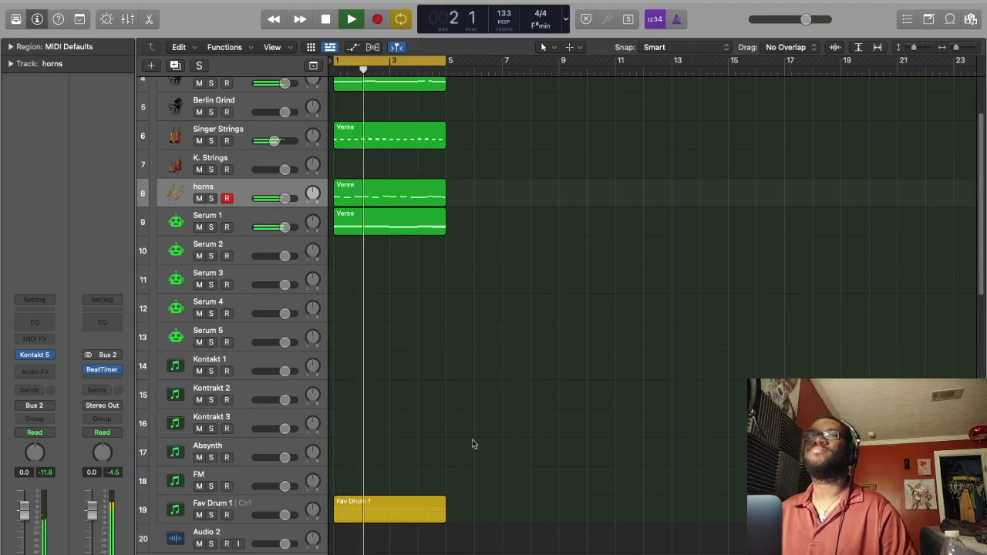
left_click(410, 506)
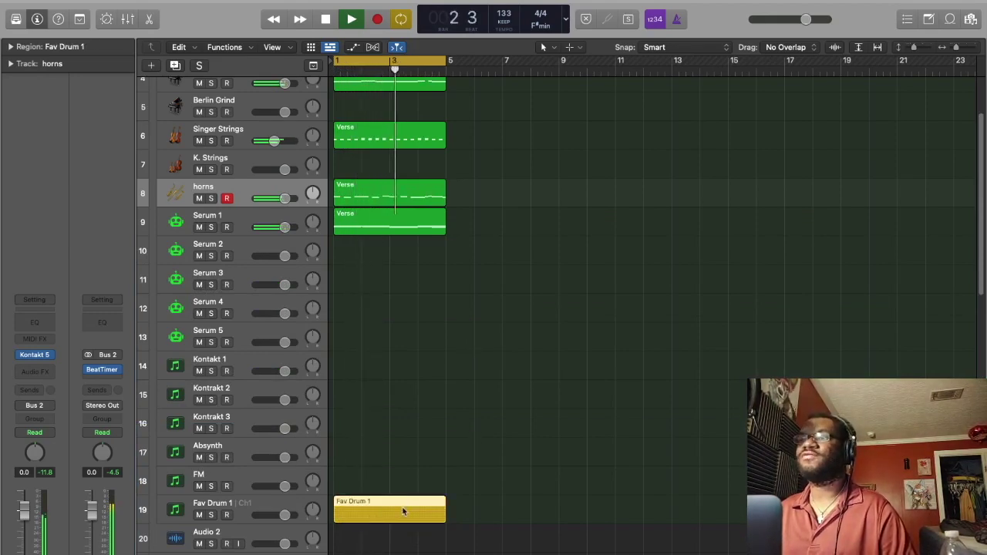
double_click(403, 511)
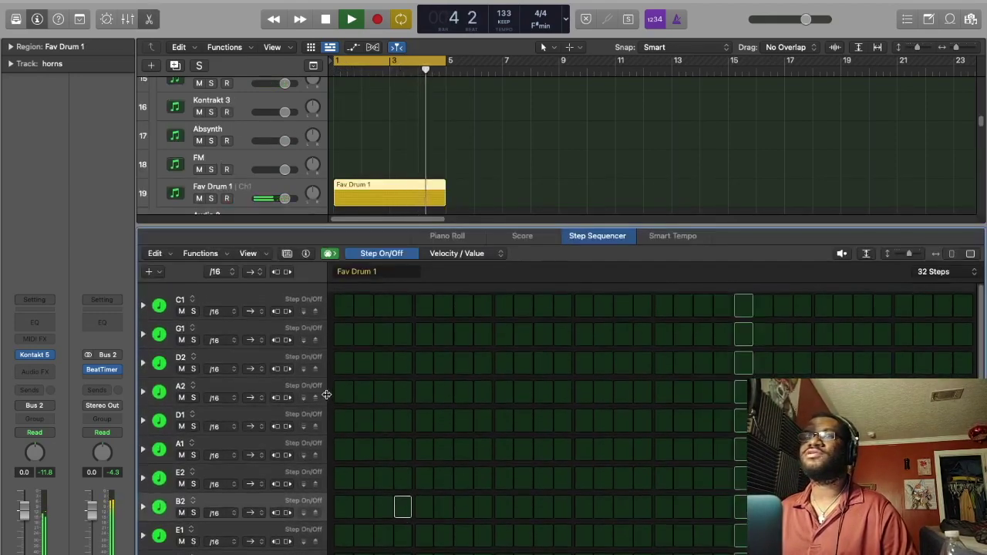
key("space")
- Add G1 hits on steps 1 and 5 of the drum pattern, leaving C1 empty, and play the result
left_click(344, 298)
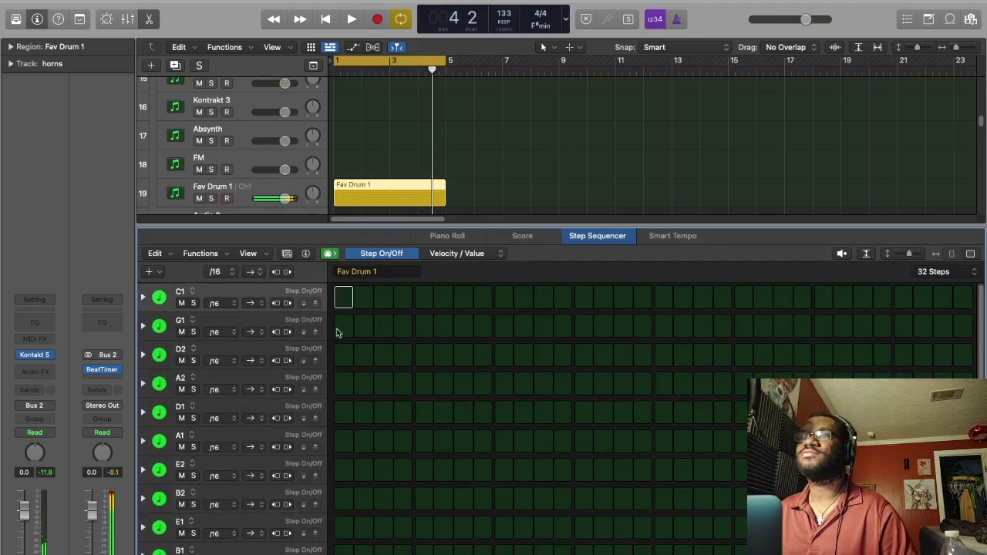
left_click(339, 330)
key("space")
key("space")
left_click(426, 327)
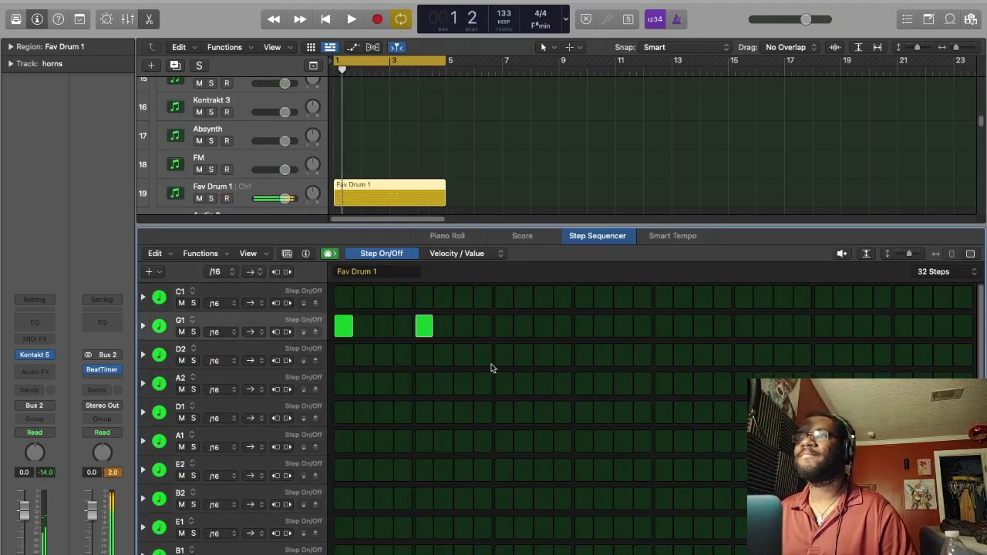
key("space")
key("space")
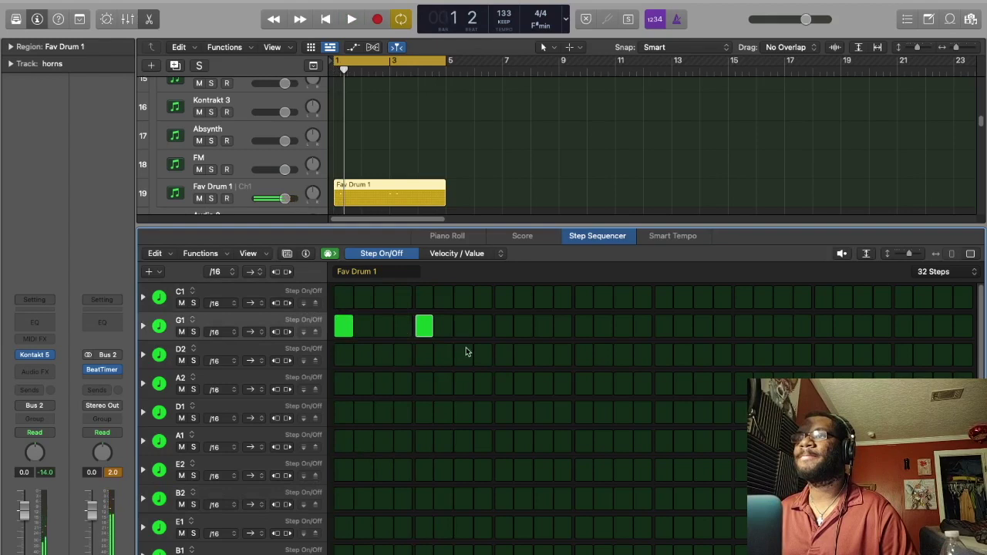
key("space")
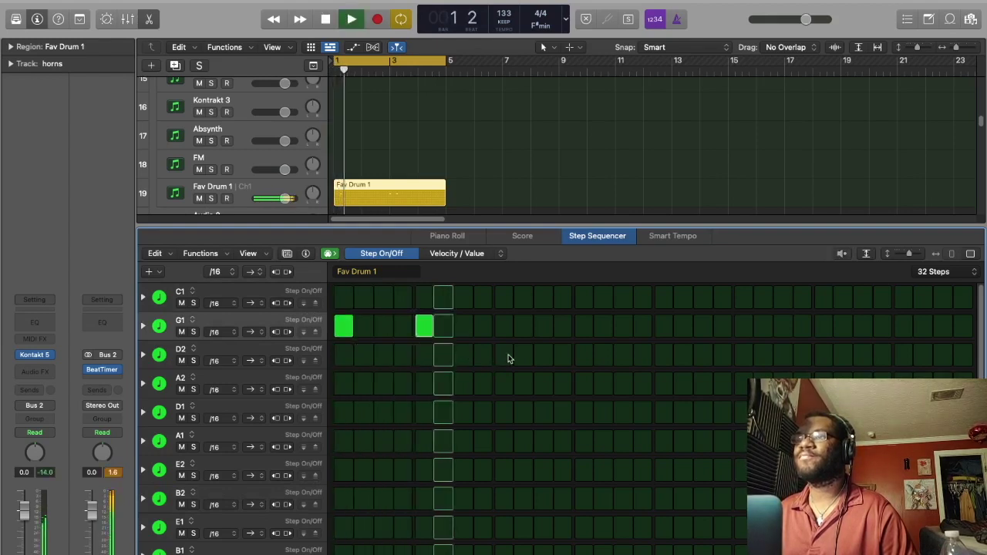
- Audition A2 and D1 hits on step 9, replace them with an A1 hit on that step and play the pattern
key("space")
left_click(503, 383)
left_click(503, 383)
left_click(500, 411)
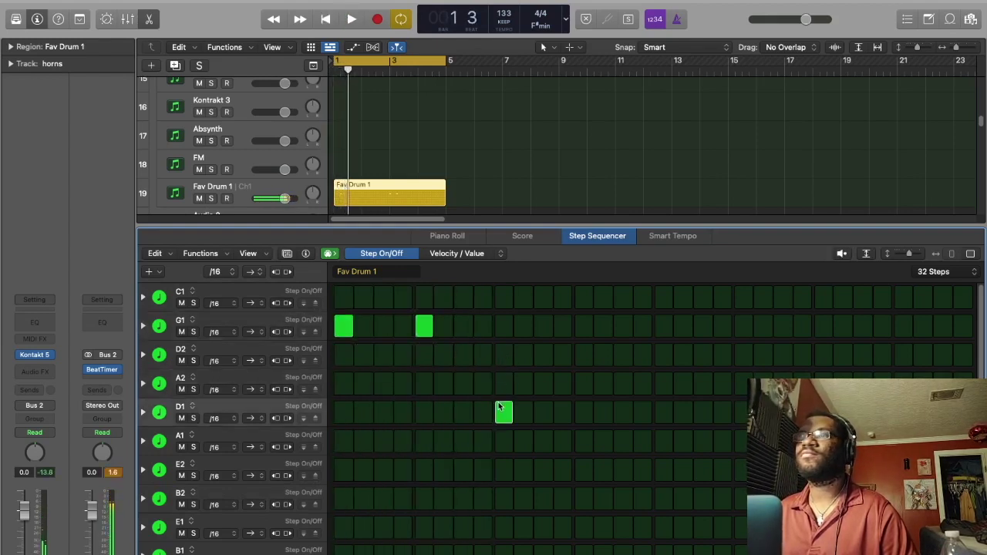
left_click(504, 442)
key("space")
key("space")
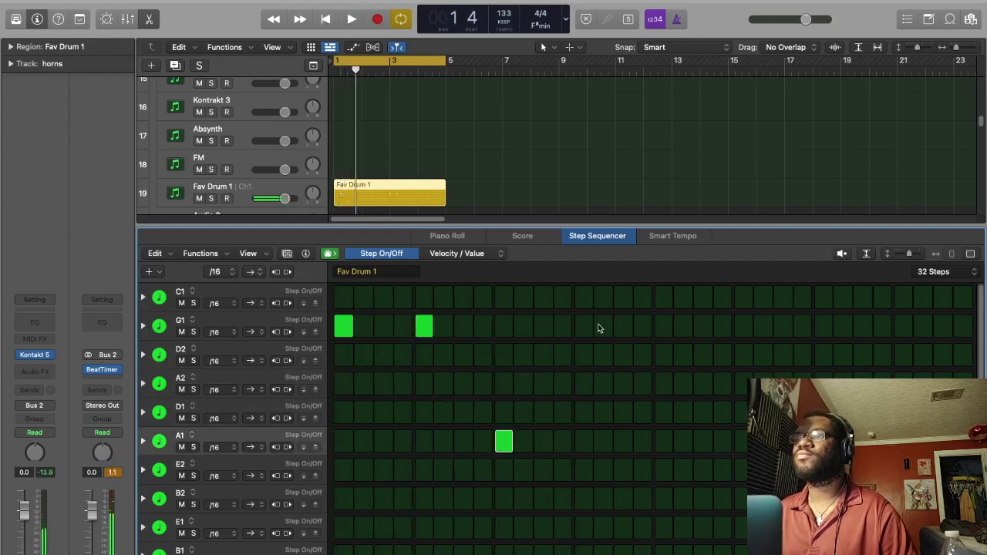
- Add G1 hits on steps 13, 15, 19 and 21 of the drum pattern, playing it between additions
left_click(583, 327)
key("space")
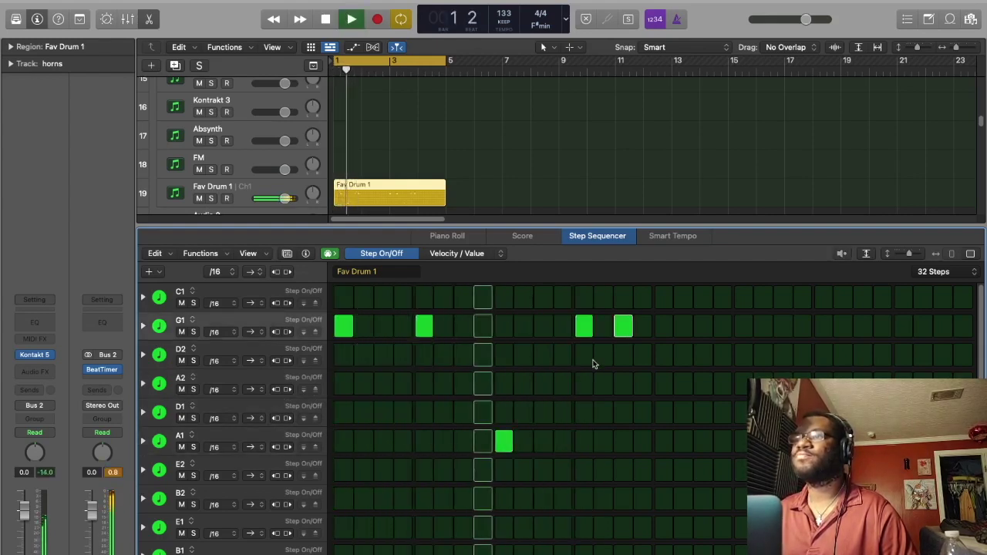
key("space")
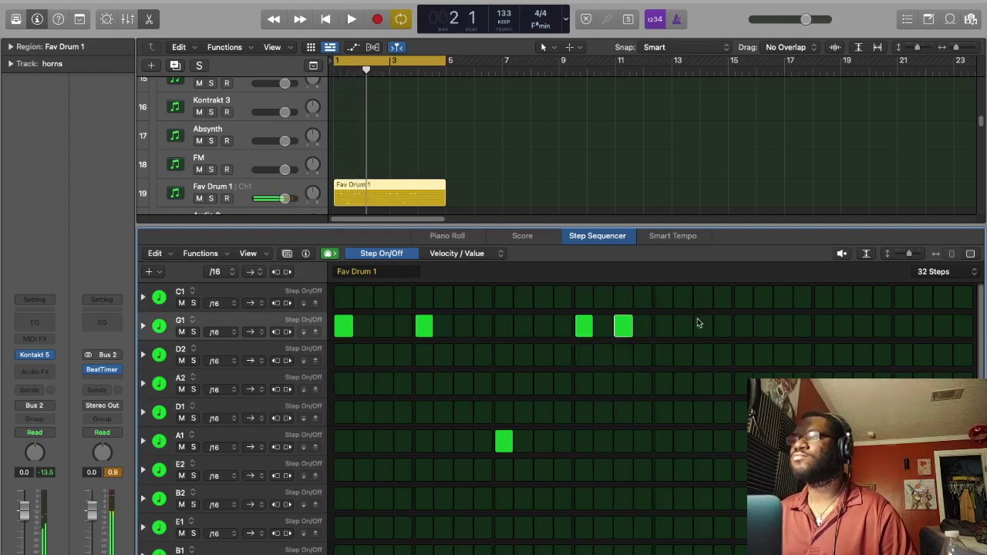
left_click(783, 329)
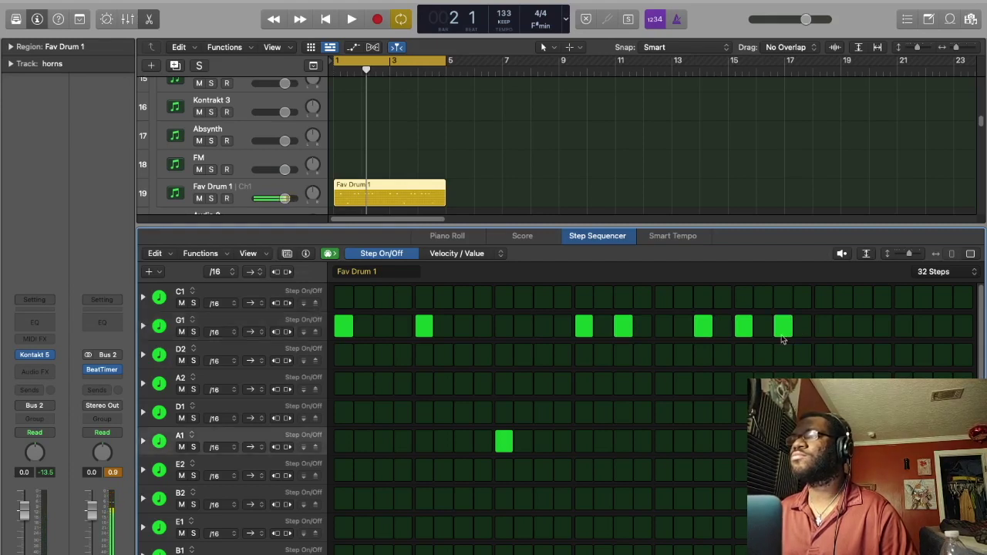
left_click(782, 329)
key("space")
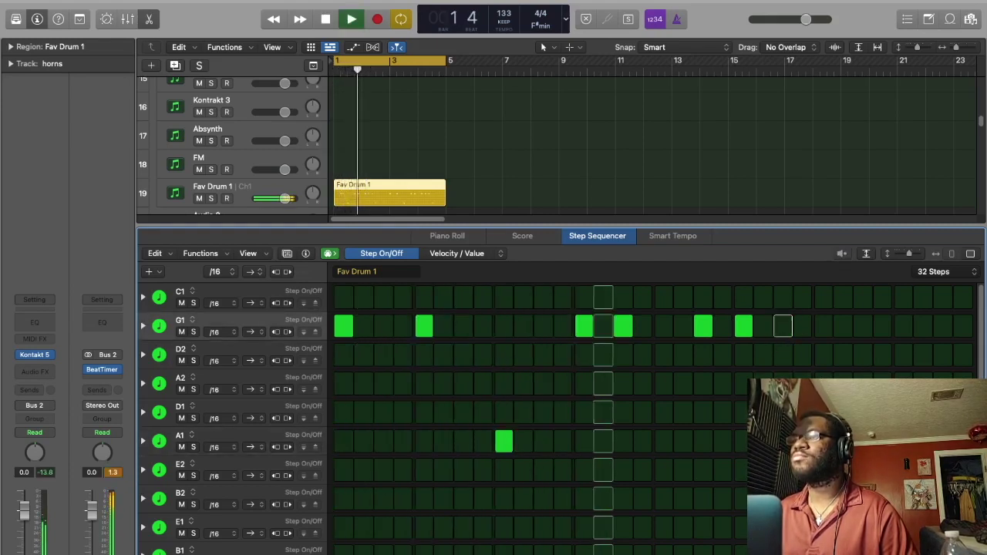
key("space")
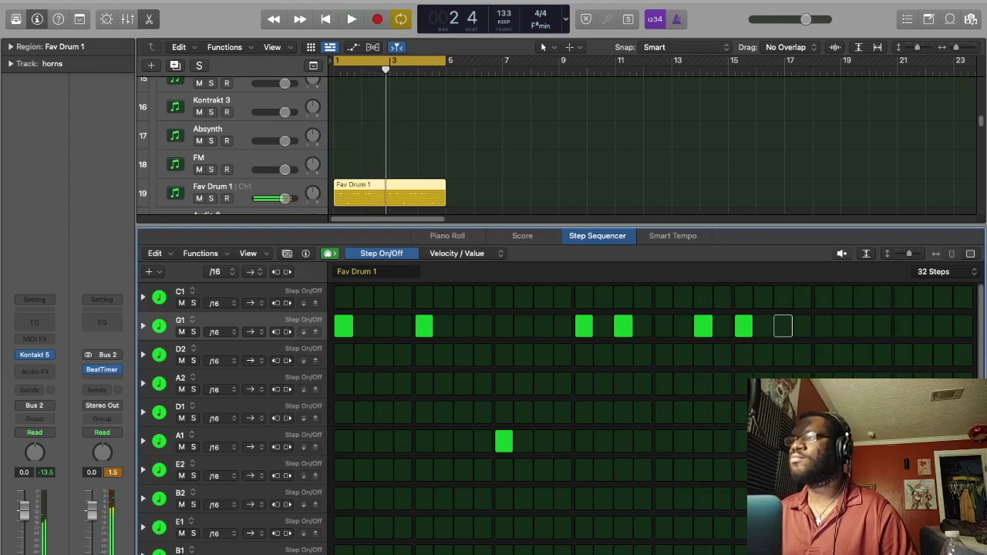
- Add three consecutive G1 hits on steps 29, 30 and 31 and play the drum pattern
left_click(947, 333)
key("space")
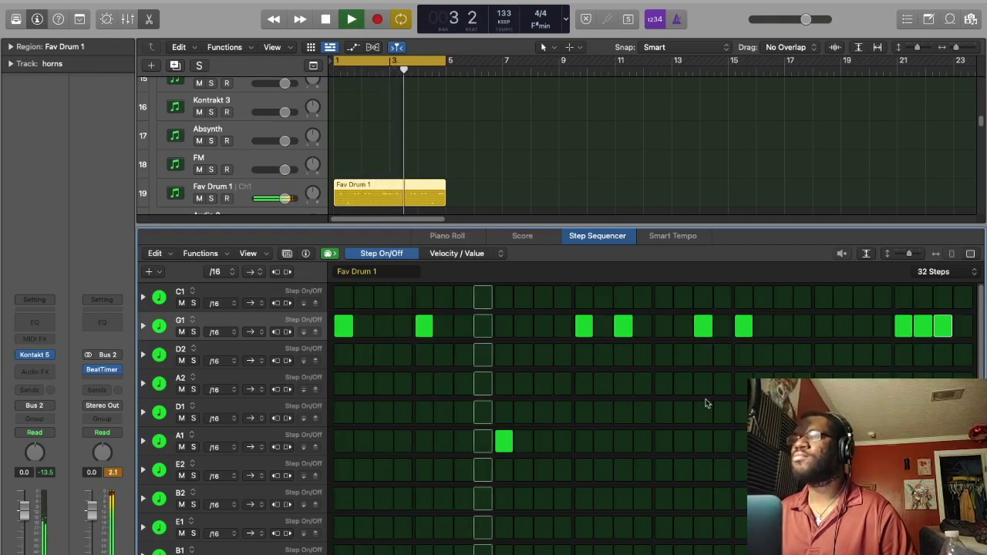
key("space")
- Add D1 hits on steps 9 and 25 of the drum pattern
scroll(529, 404, "down", 1)
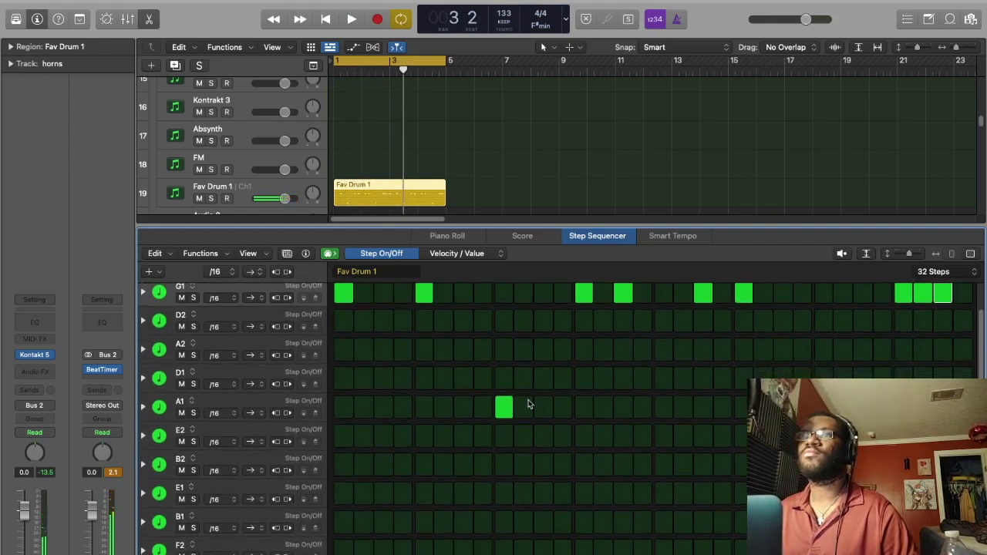
left_click(483, 378)
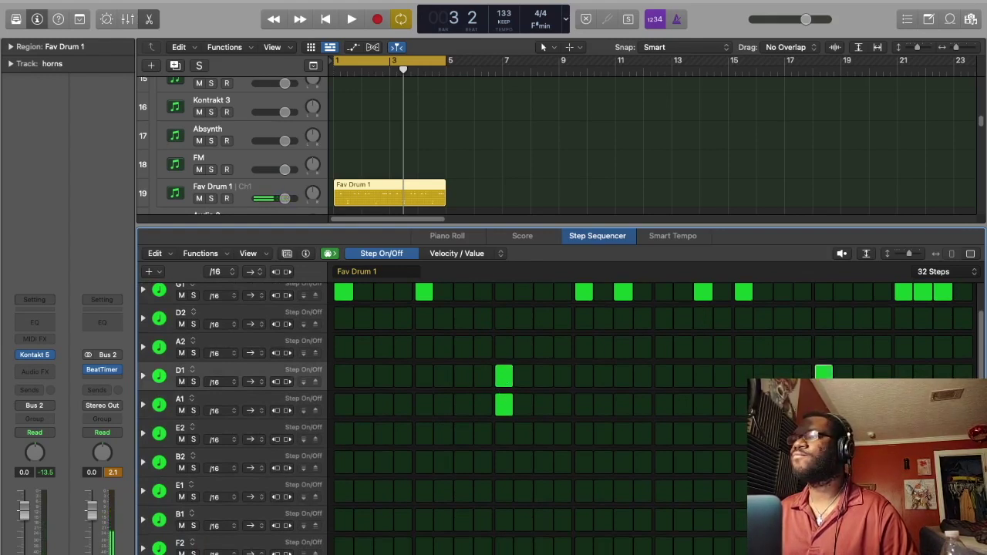
- Add an A1 hit on step 25 of the drum pattern and play it
key("space")
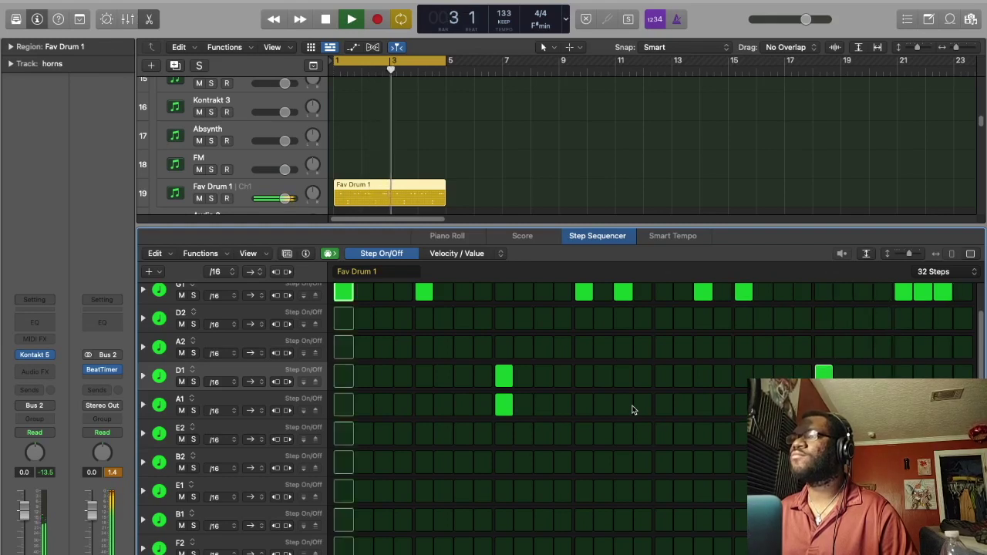
scroll(550, 416, "down", 2)
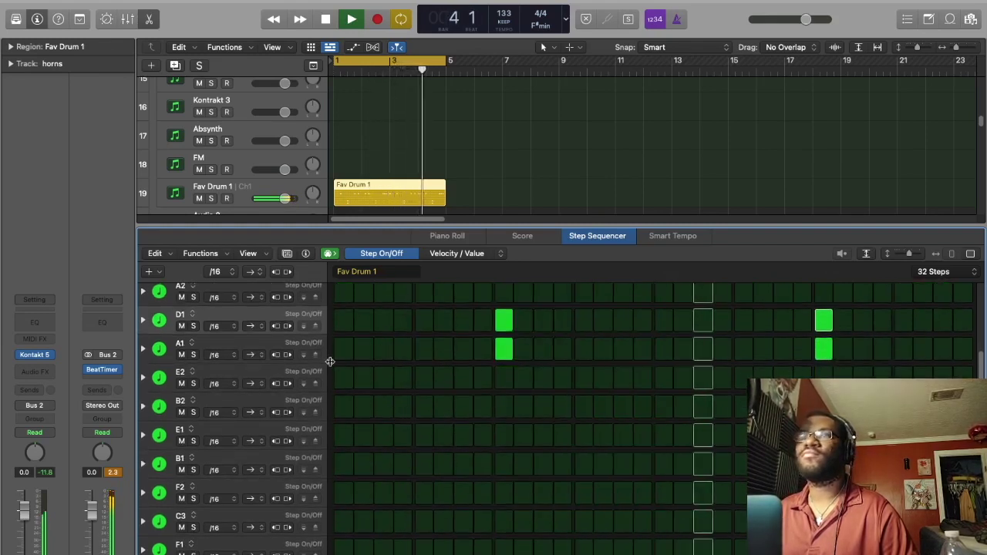
key("space")
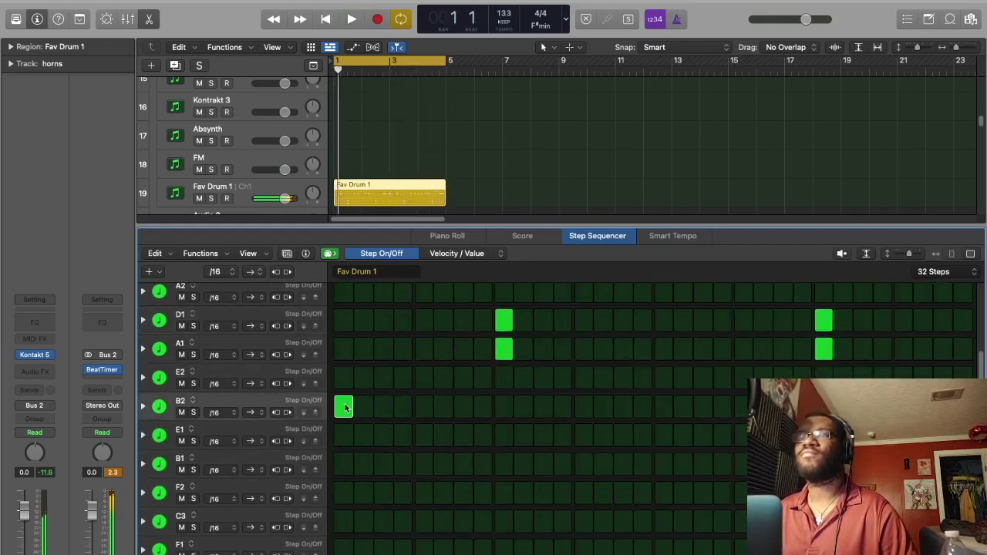
- Add E1 hits on steps 1 to 4 and 13 to 16 of the drum pattern, playing it between additions
left_click(344, 436)
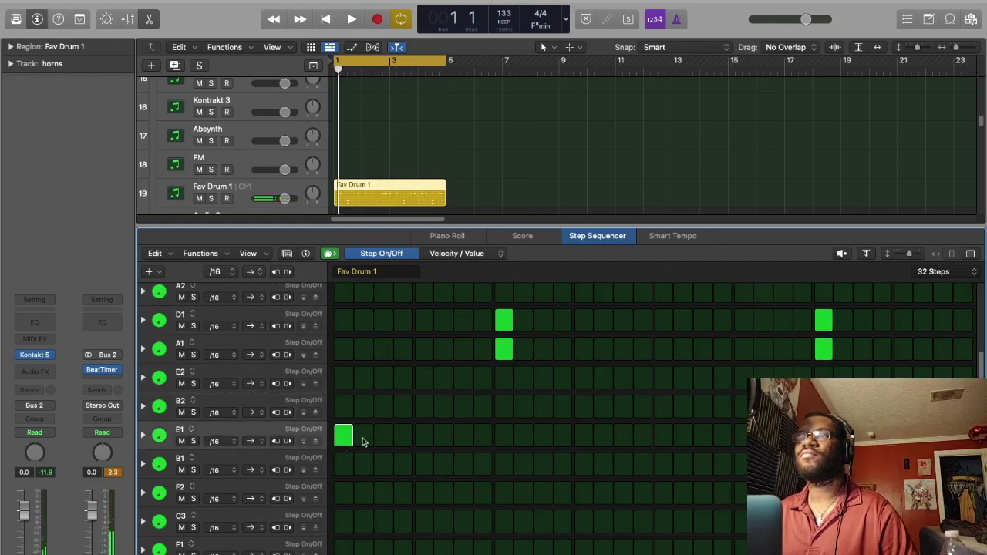
key("space")
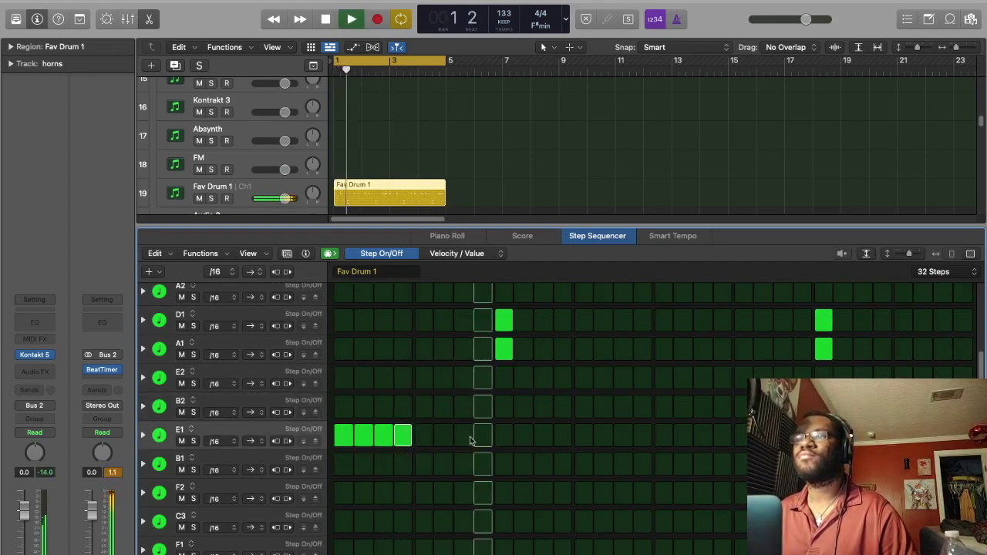
key("space")
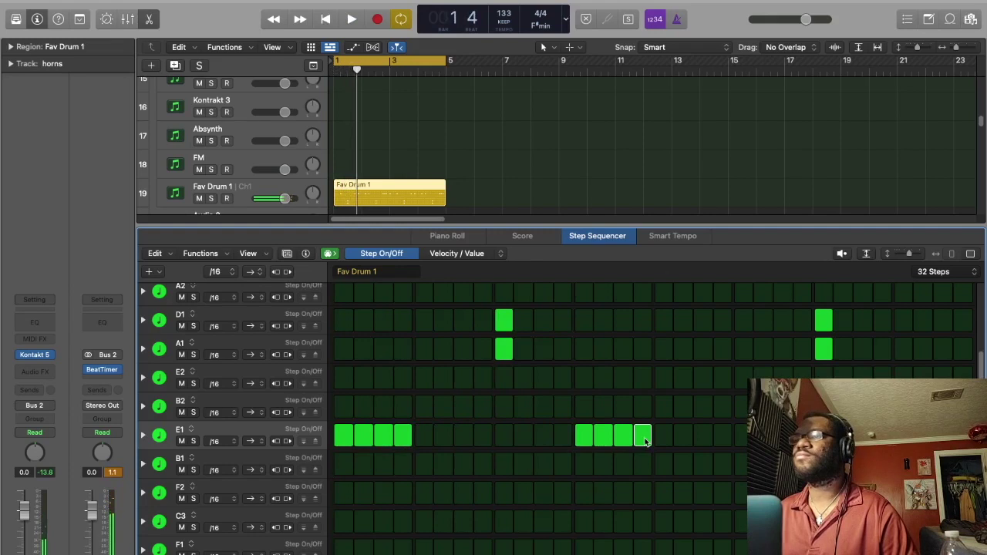
key("space")
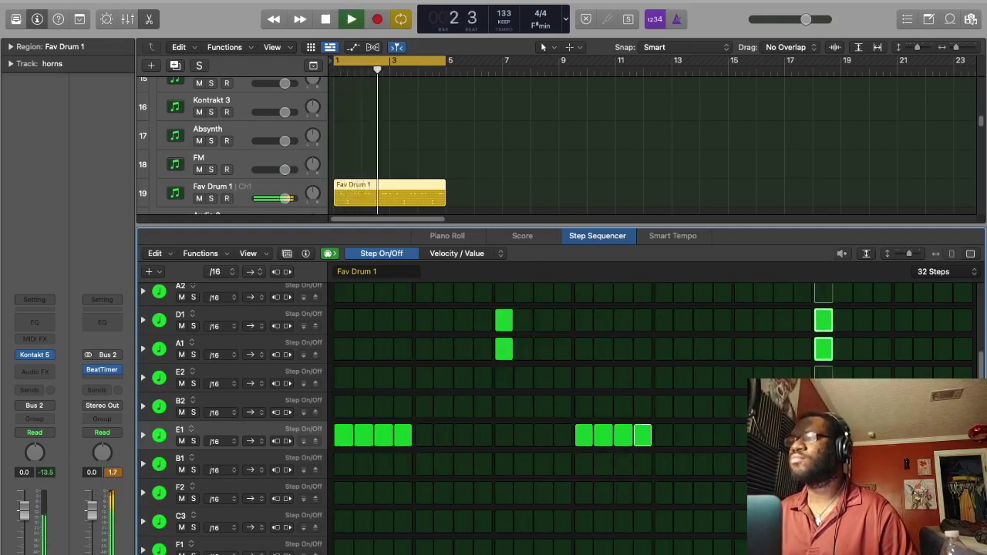
- Add E1 hits on every other step from 5 to 11 and 17 to 21 and play the drum pattern
key("space")
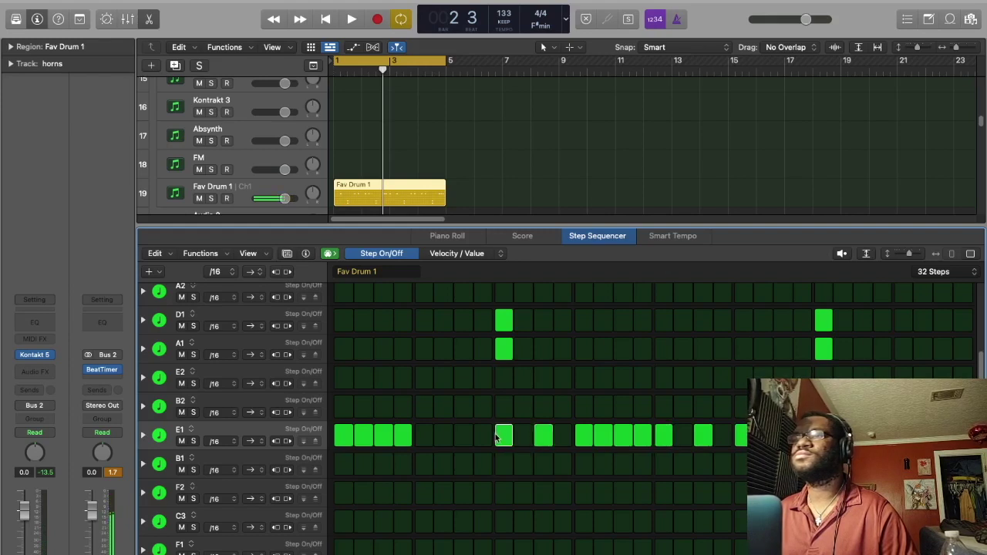
key("space")
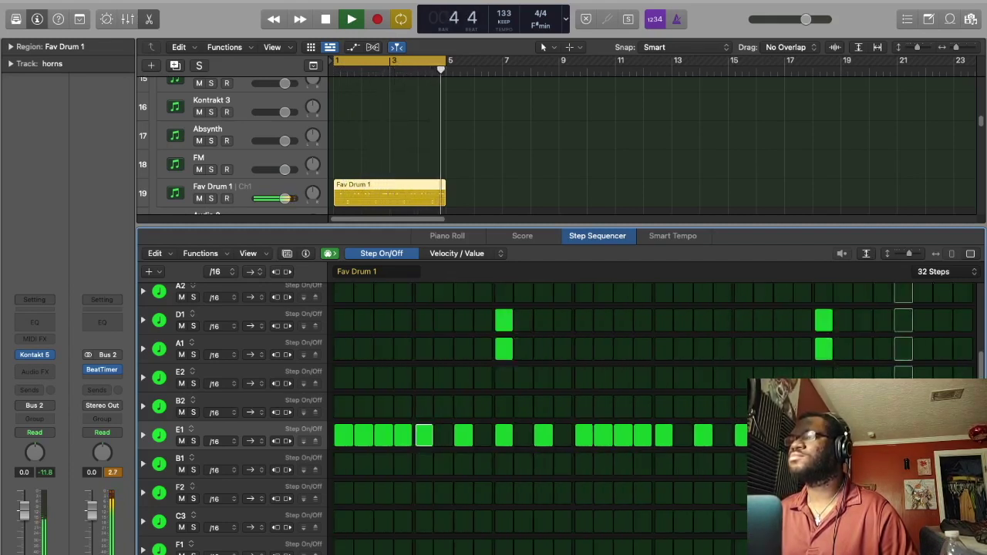
key("space")
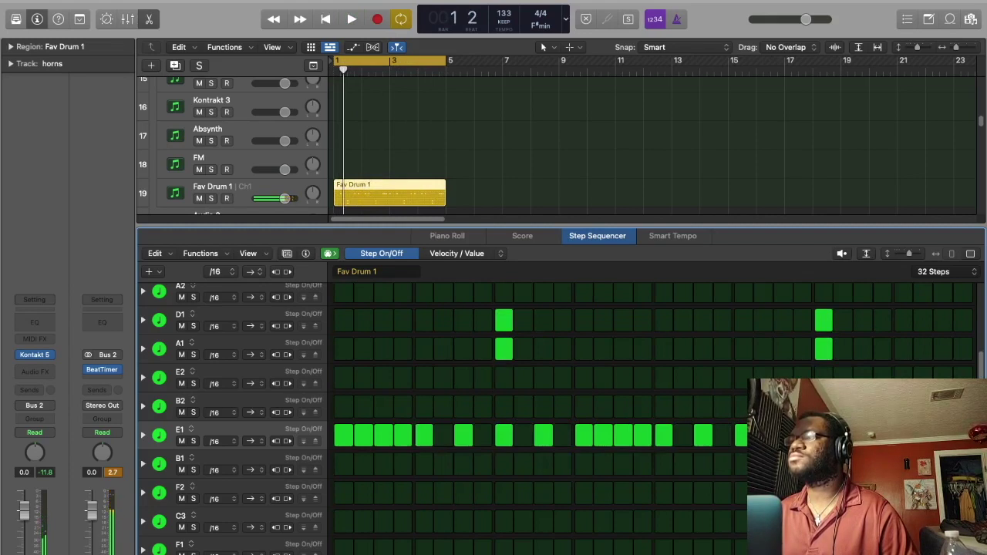
- Add F2 hits on steps 5, 13 and 21 of the drum pattern, playing it between additions
key("Up")
key("space")
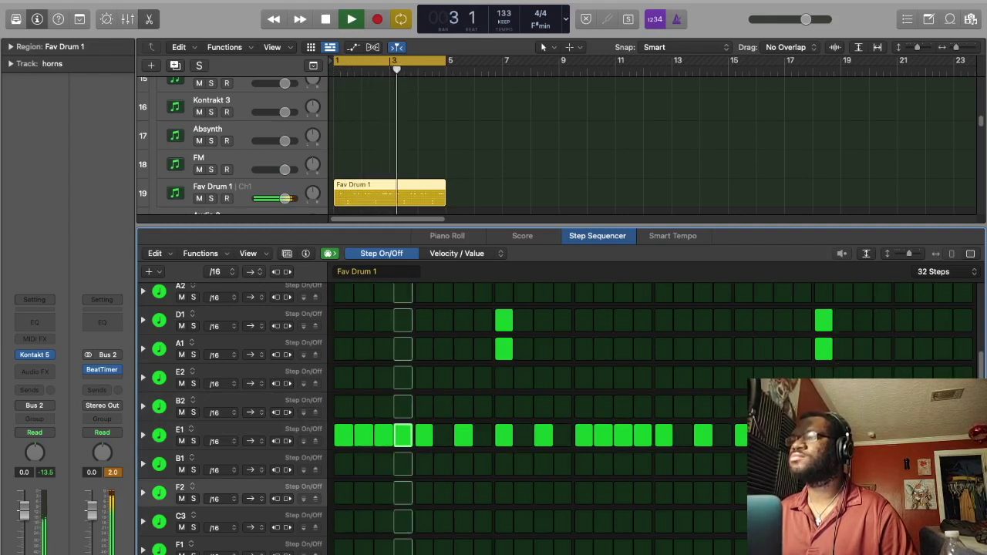
key("space")
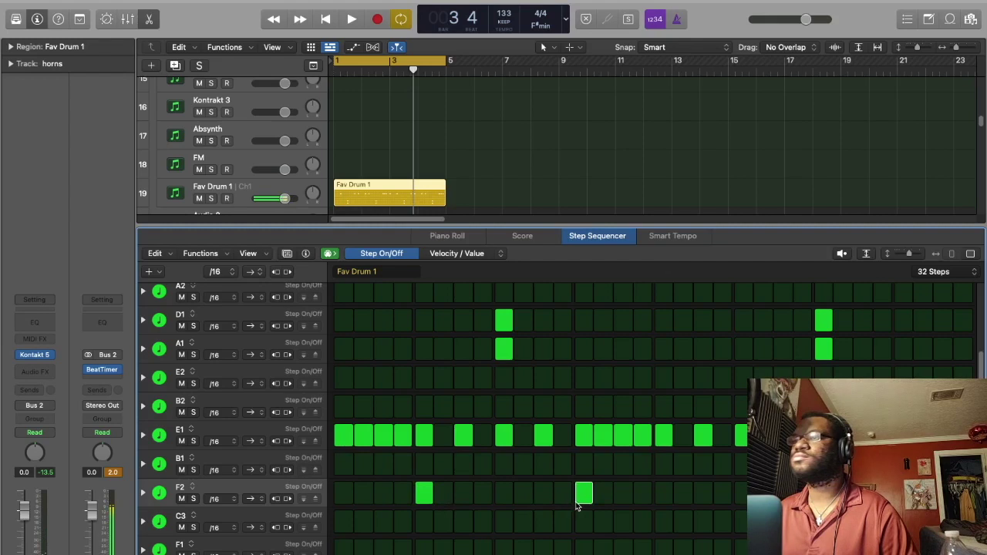
key("space")
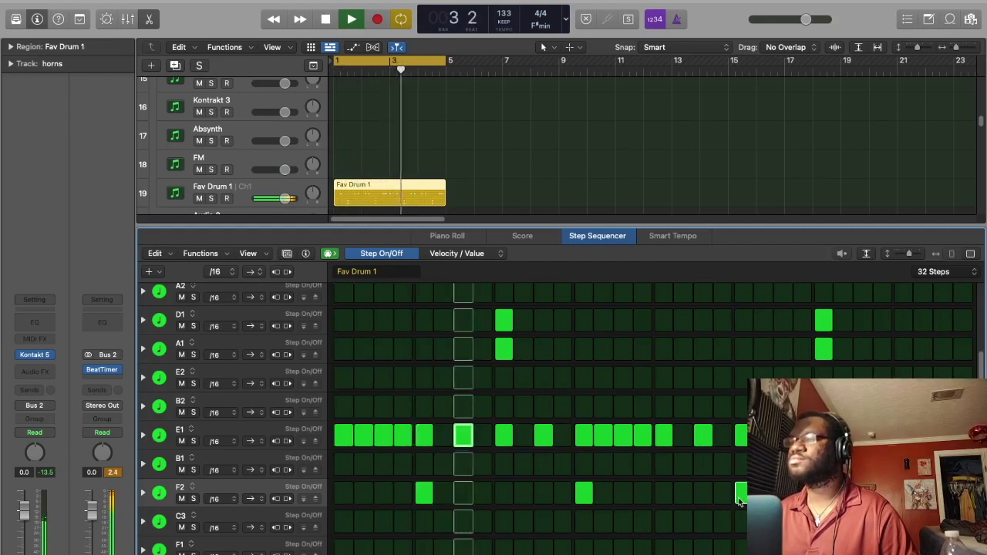
scroll(579, 307, "down", 2)
scroll(579, 307, "up", 2)
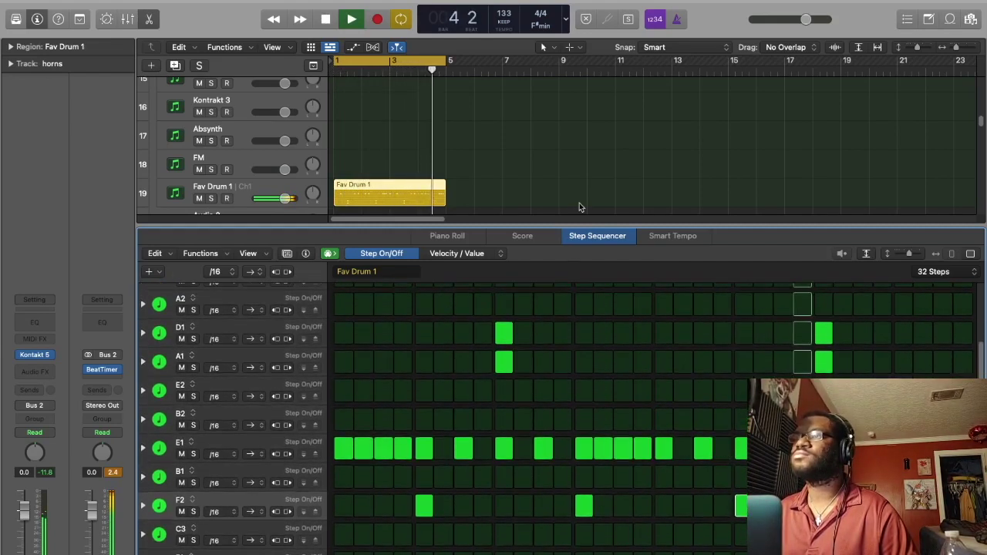
- Close the drum pattern editor, listen to the full arrangement and stop playback
key("e")
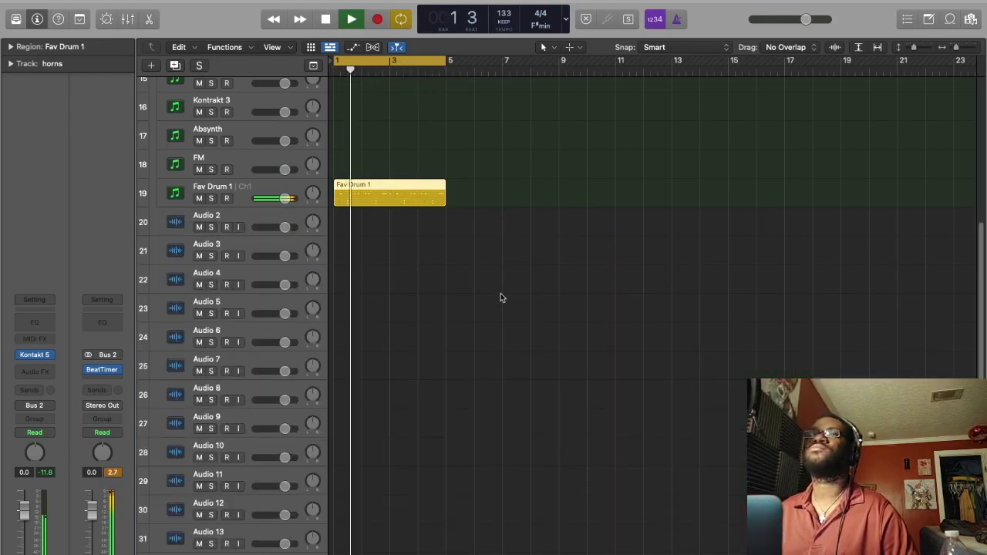
scroll(503, 295, "up", 5)
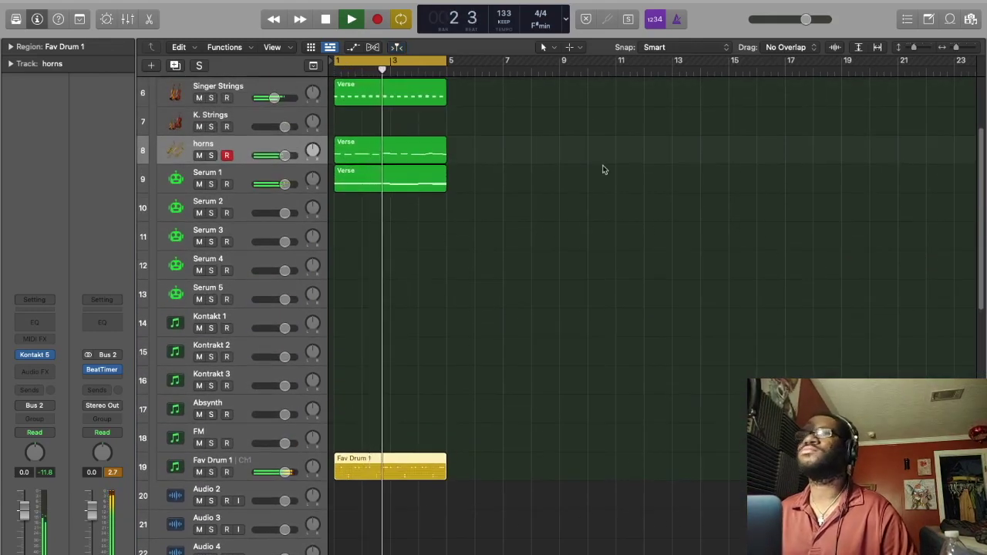
key("space")
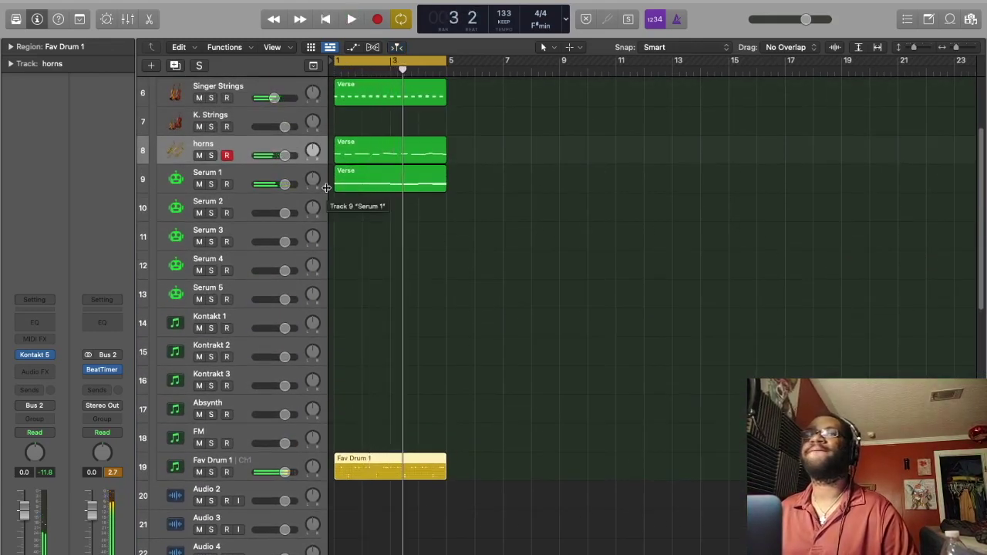
- Copy the Cymatics Float Away region from the C. Melody track to bar 1 of the Serum 2 track
scroll(331, 202, "up", 5)
scroll(334, 203, "down", 5)
scroll(335, 203, "down", 1)
left_click(377, 184)
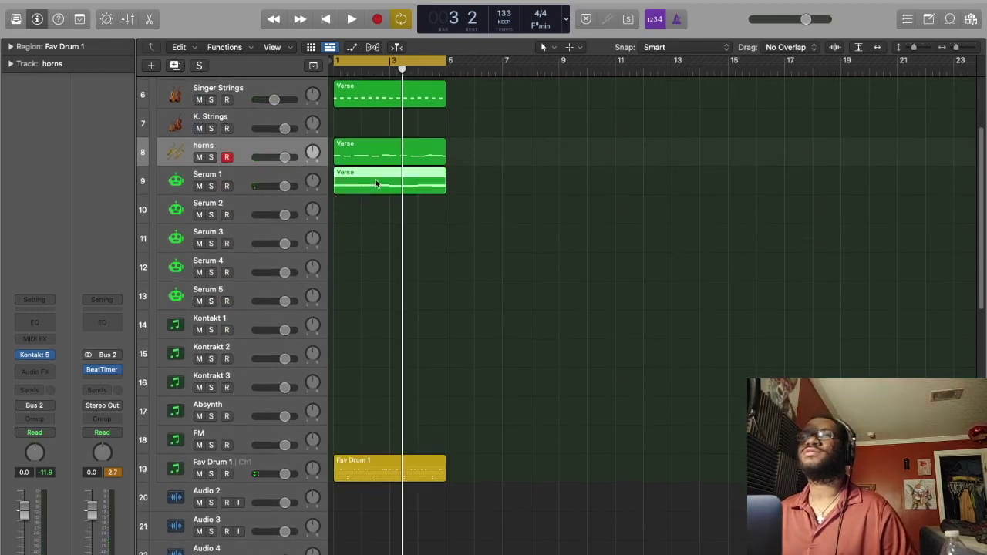
scroll(370, 141, "up", 3)
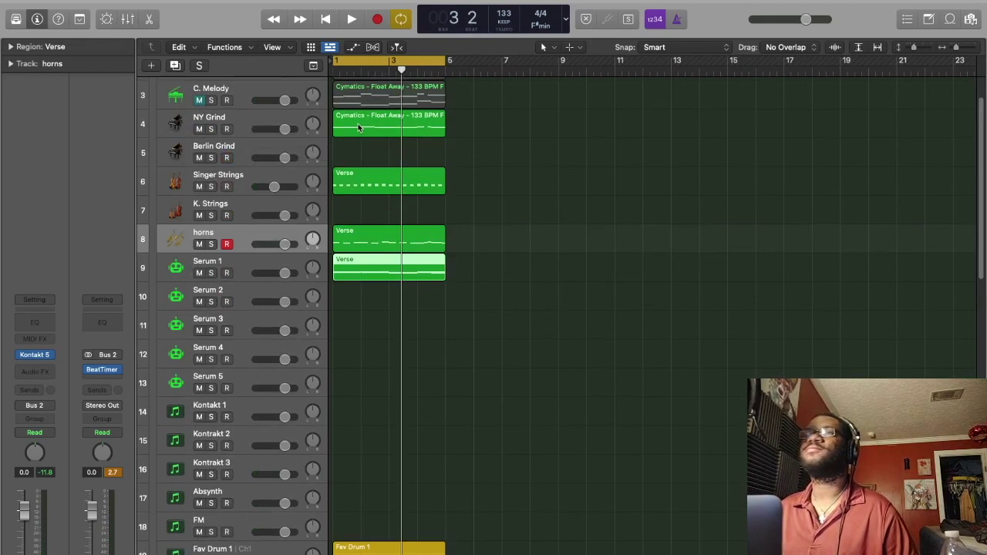
left_click_drag(359, 101, 355, 298)
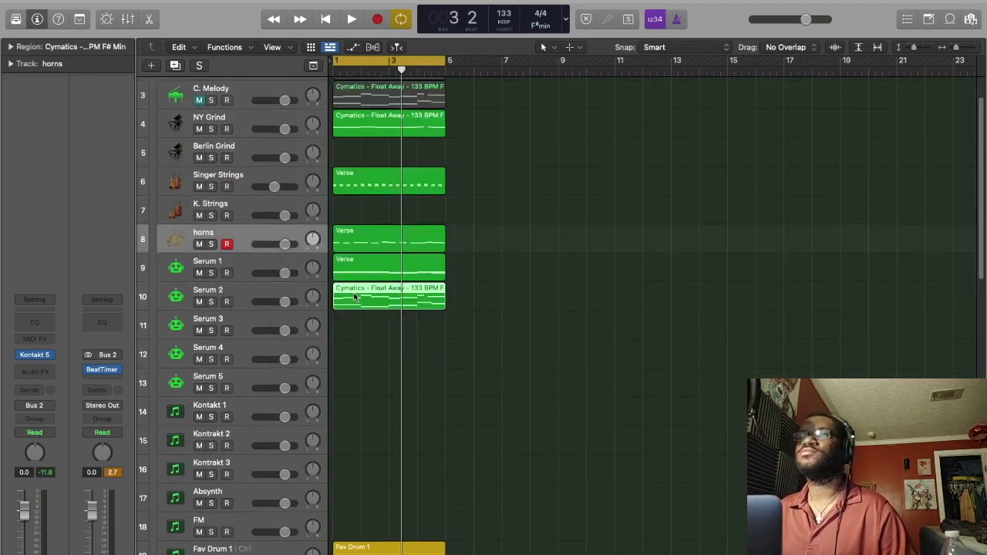
- Open the copied Serum 2 region for note editing and delete all melody notes above C3
double_click(354, 297)
left_click_drag(326, 333, 980, 464)
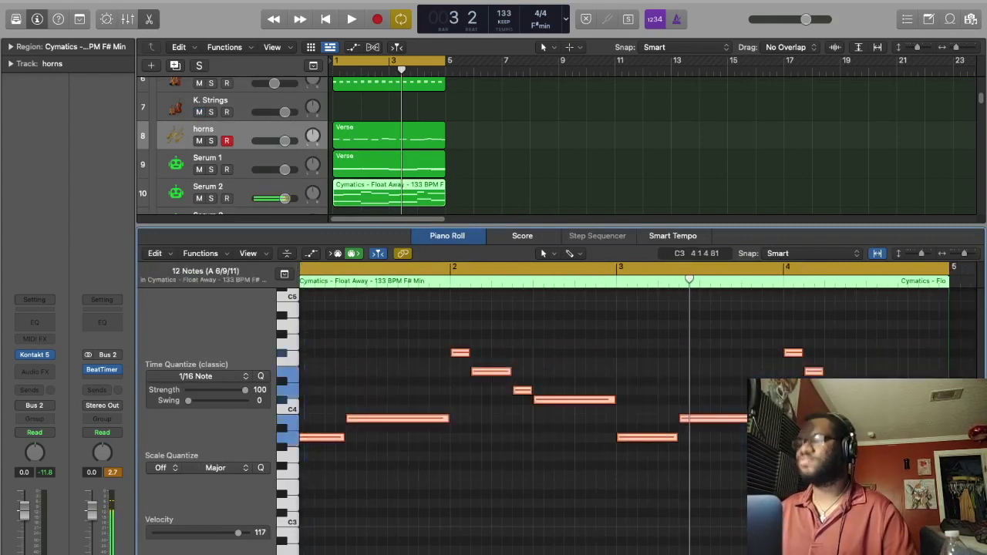
key("Delete")
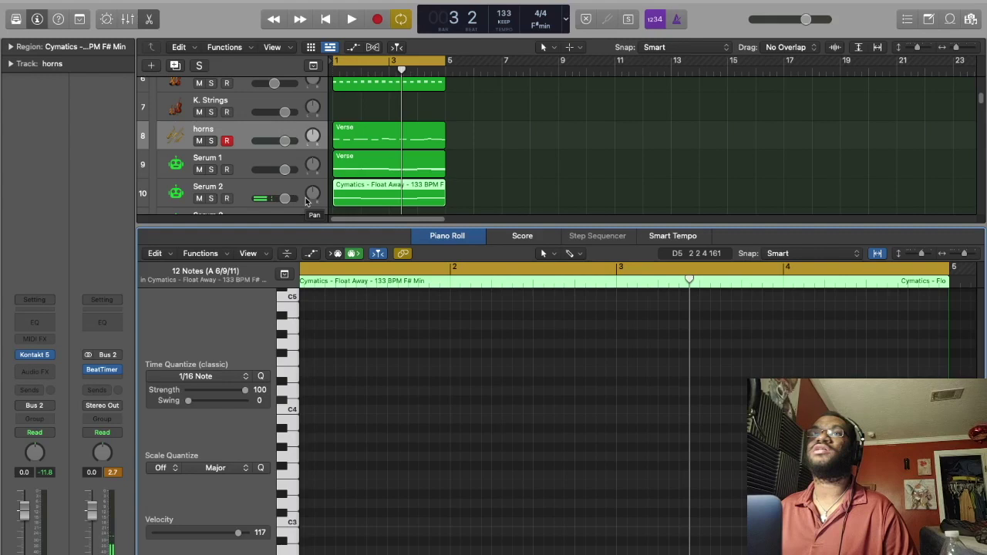
- Load the Karra preset 808 Chakra [KARRA] into the Serum instrument on the Serum 2 track
left_click(249, 193)
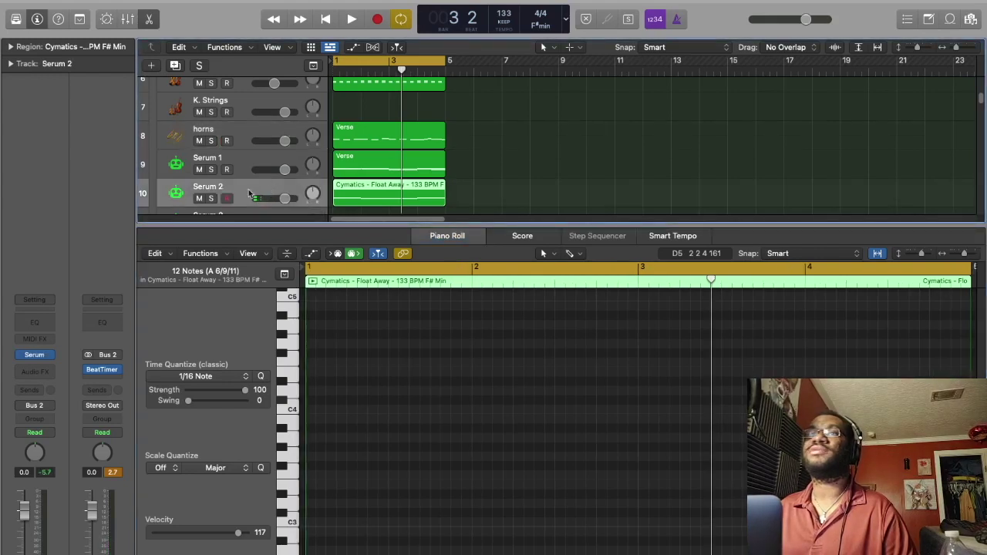
left_click(35, 355)
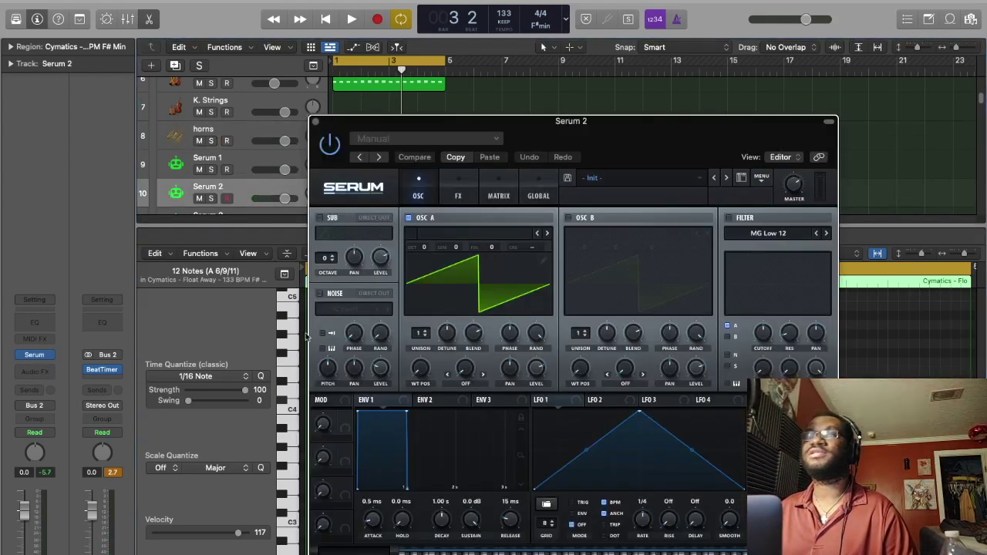
left_click(702, 182)
mouse_move(640, 285)
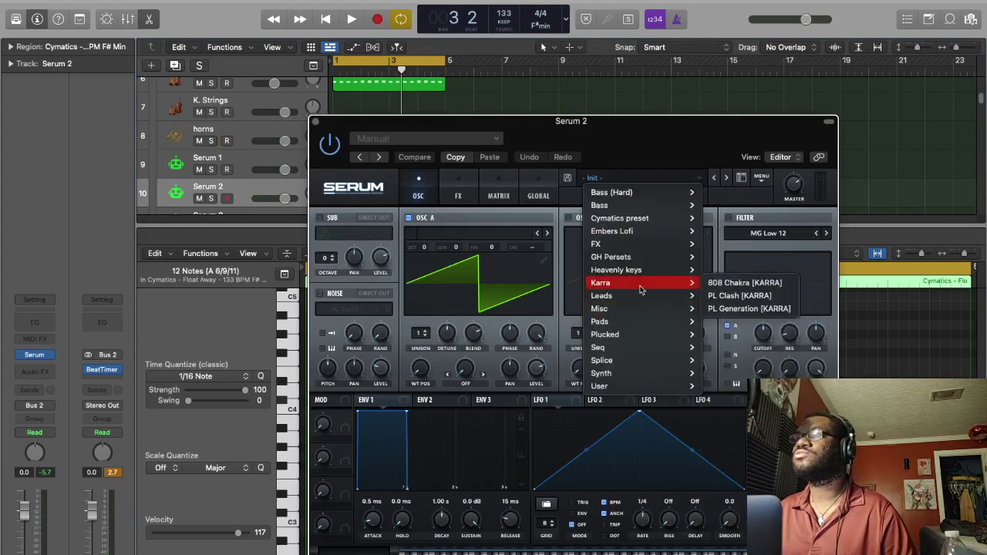
left_click(733, 283)
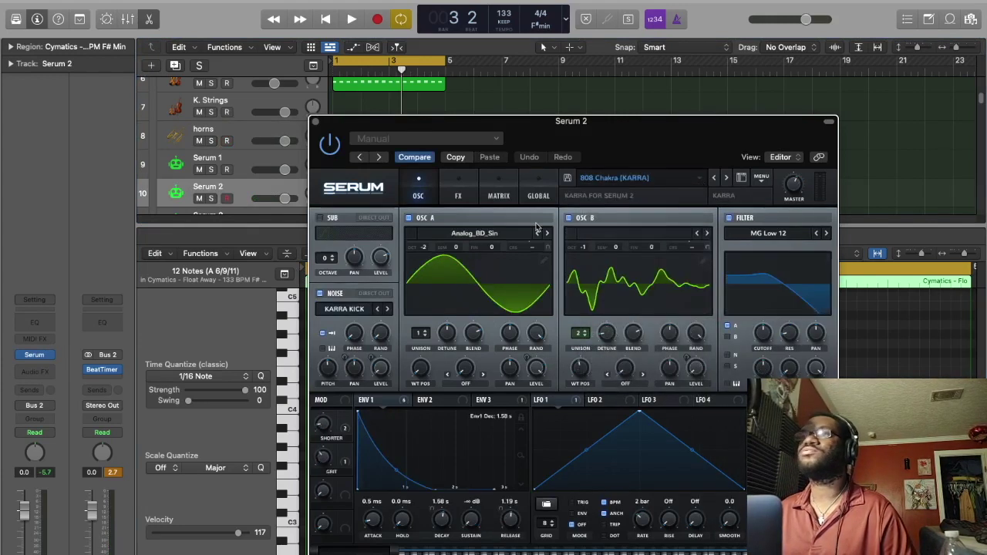
left_click(315, 121)
- Shorten the bar 1 F#2 bass note to about an eighth note, playing the beat before and after
key("space")
scroll(628, 506, "down", 4)
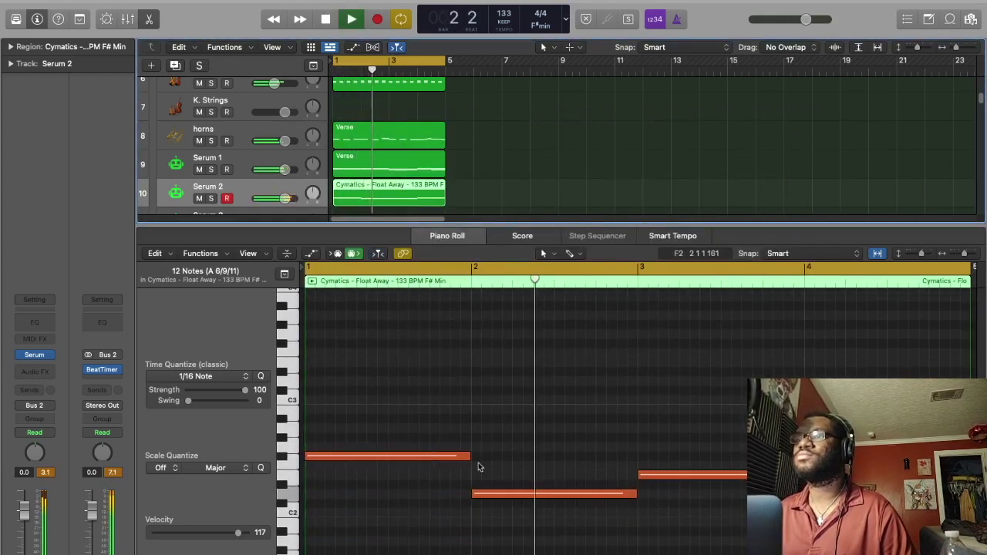
key("space")
left_click_drag(468, 455, 324, 468)
key("space")
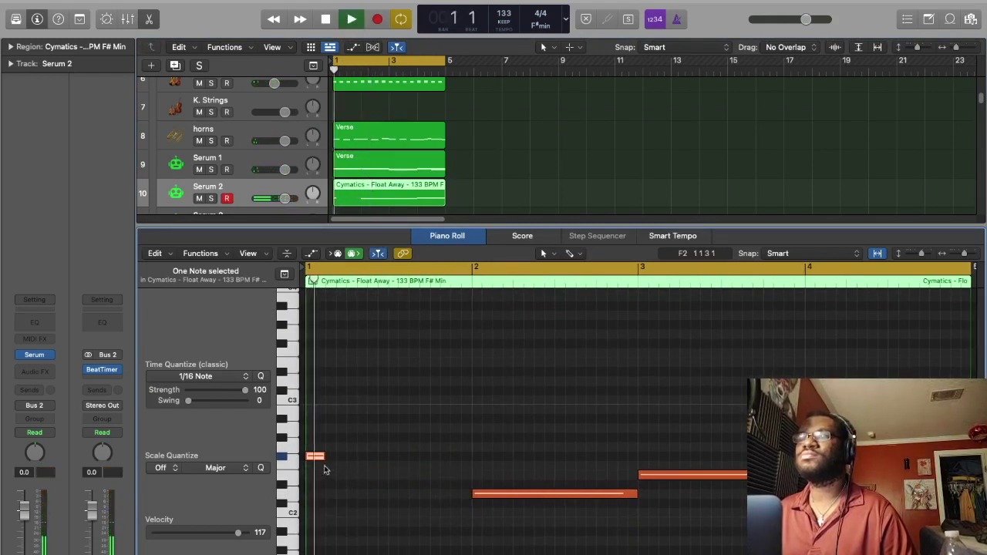
key("space")
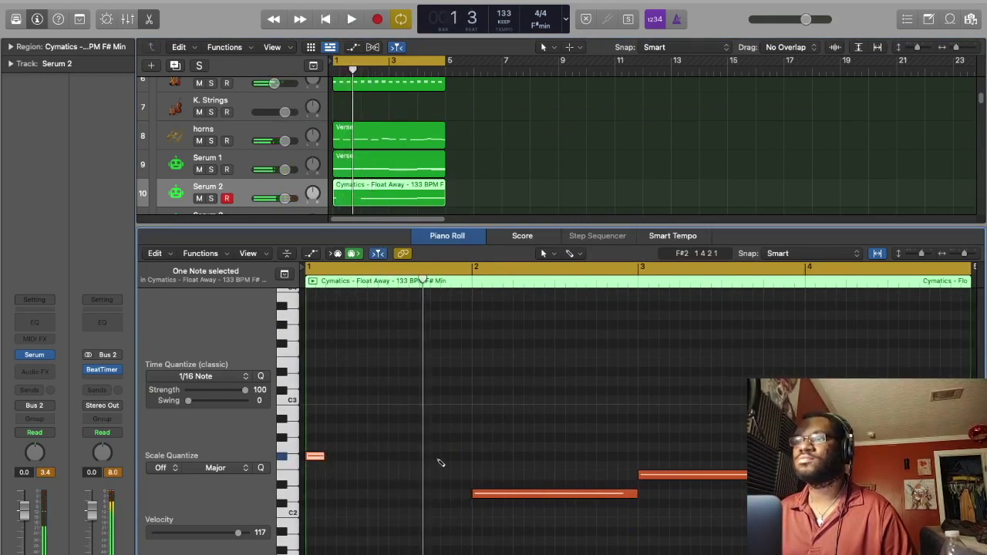
- Add a short F#2 on beat 4 of bar 1, trim the D2 note to beat 2 of bar 2 and play the beat
left_click_drag(472, 492, 517, 493)
left_click_drag(632, 493, 553, 496)
key("space")
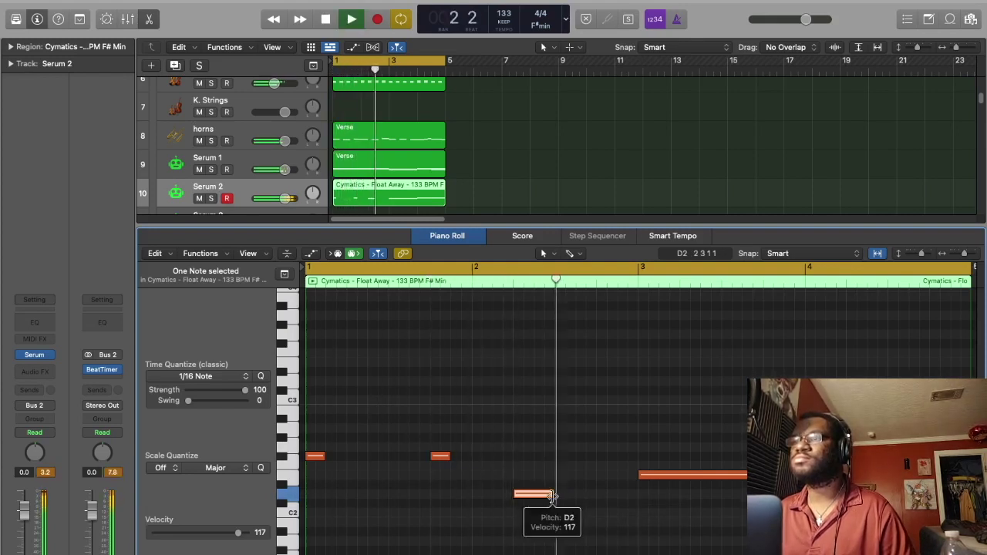
- Shorten the E2 note at bar 3 to about one beat and add a matching E2 on beat 4
key("space")
left_click_drag(752, 475, 774, 476)
scroll(849, 435, "right", 3)
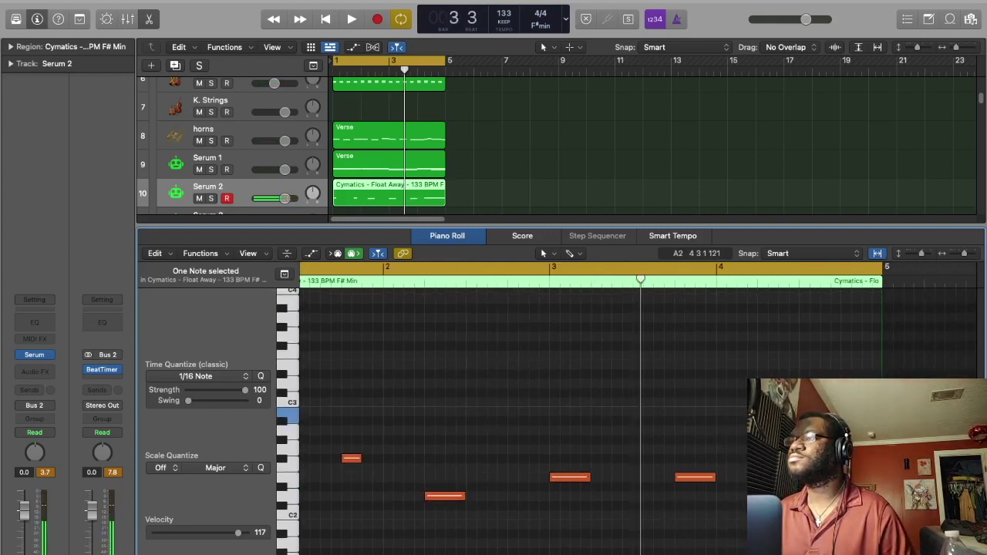
scroll(602, 417, "left", 3)
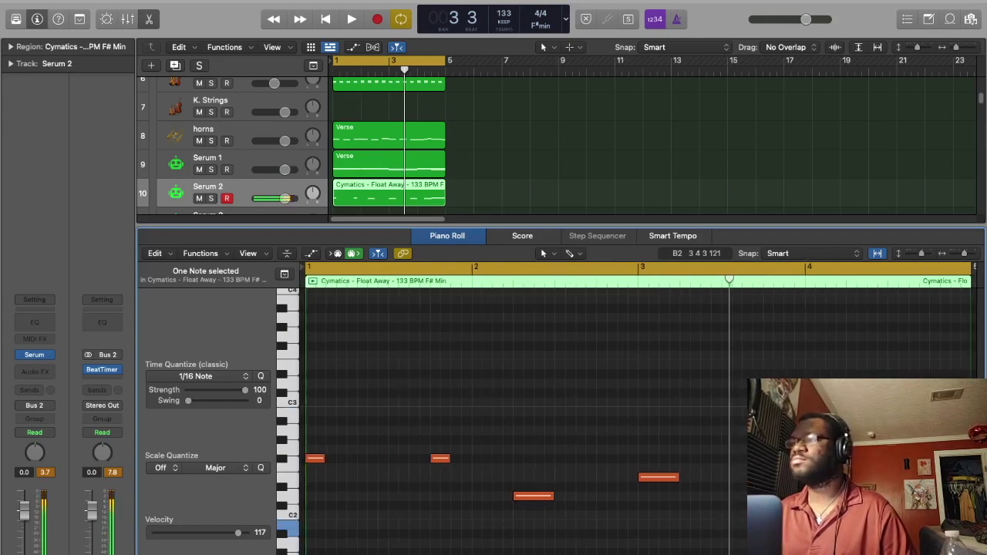
- Shorten the A2 note at the end of bar 4 and play the beat with the 808 line
key("space")
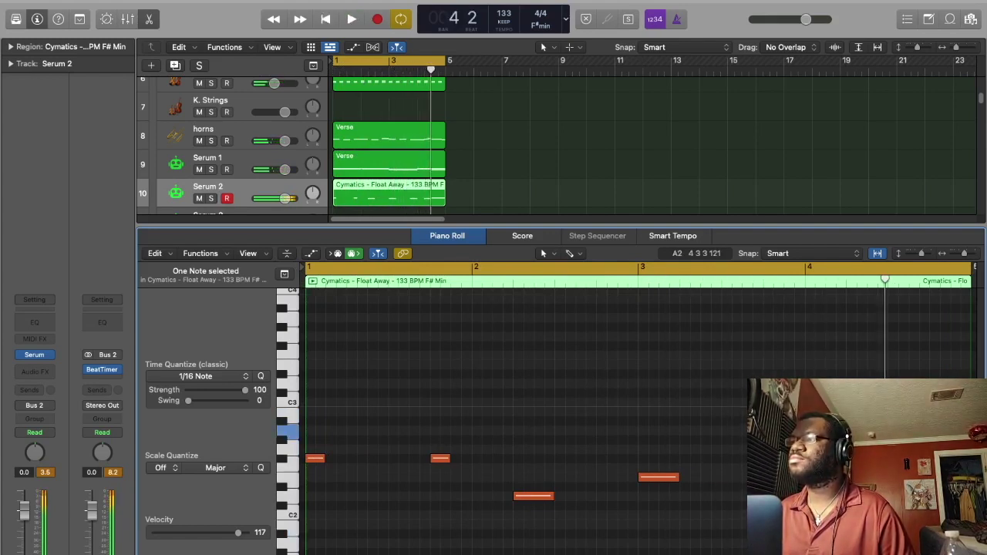
left_click_drag(969, 431, 914, 432)
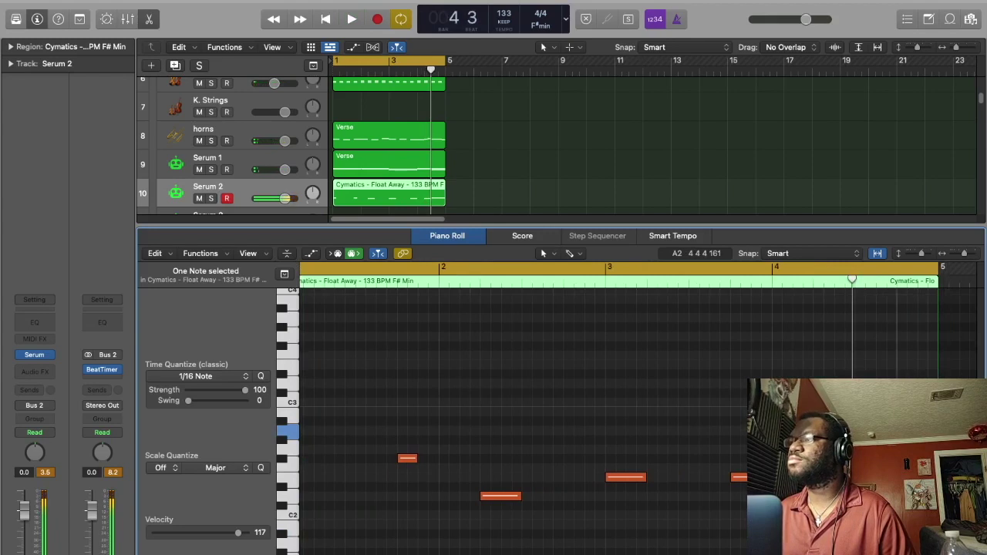
key("space")
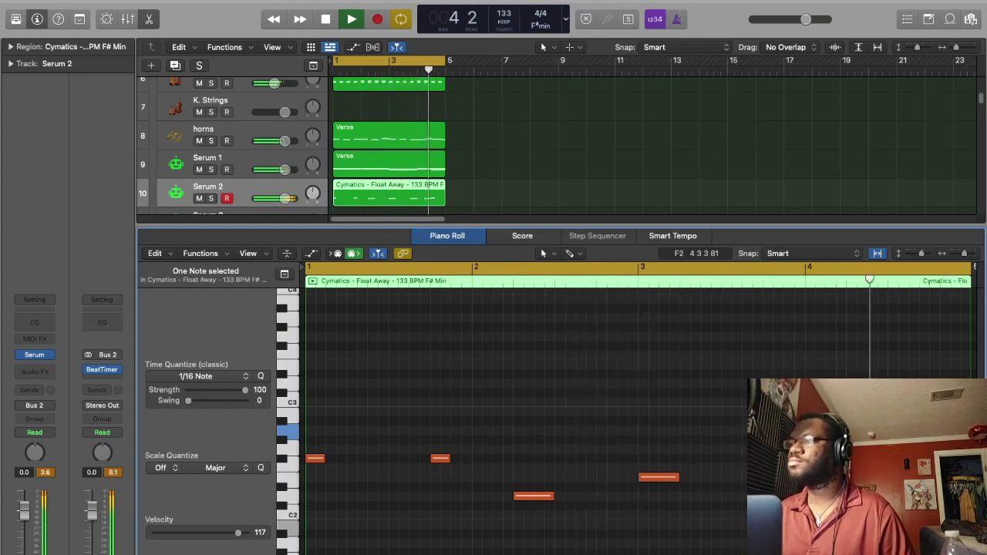
- Lower the closing bass notes in bar 4 to F#2 and E2 and play the beat
key("space")
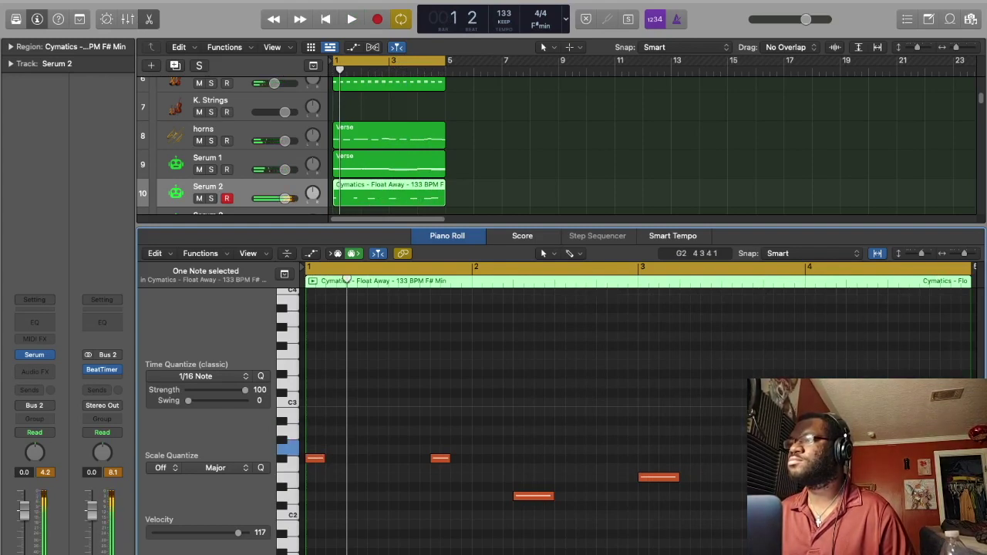
left_click_drag(922, 450, 922, 459)
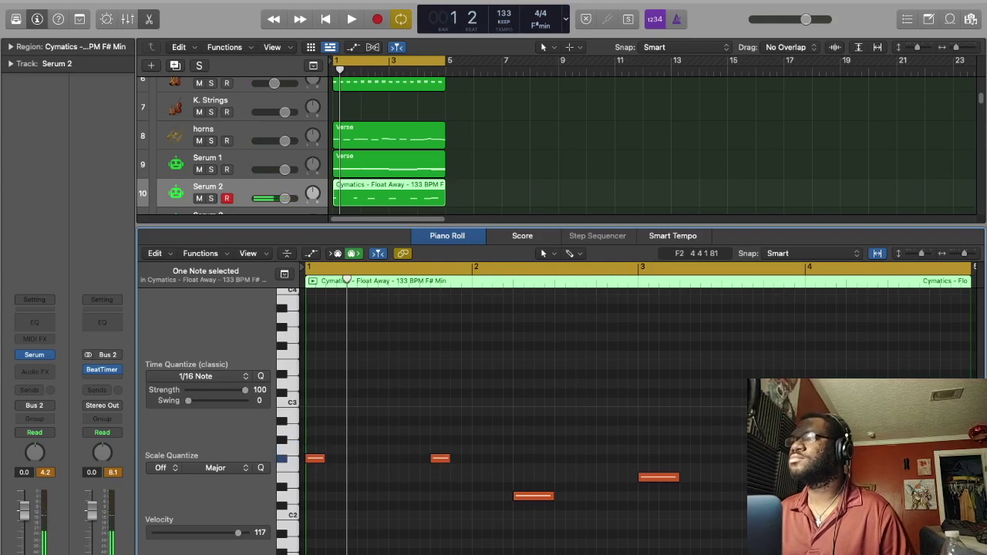
mouse_move(943, 469)
left_mouse_down()
mouse_move(944, 496)
mouse_move(962, 477)
left_mouse_up()
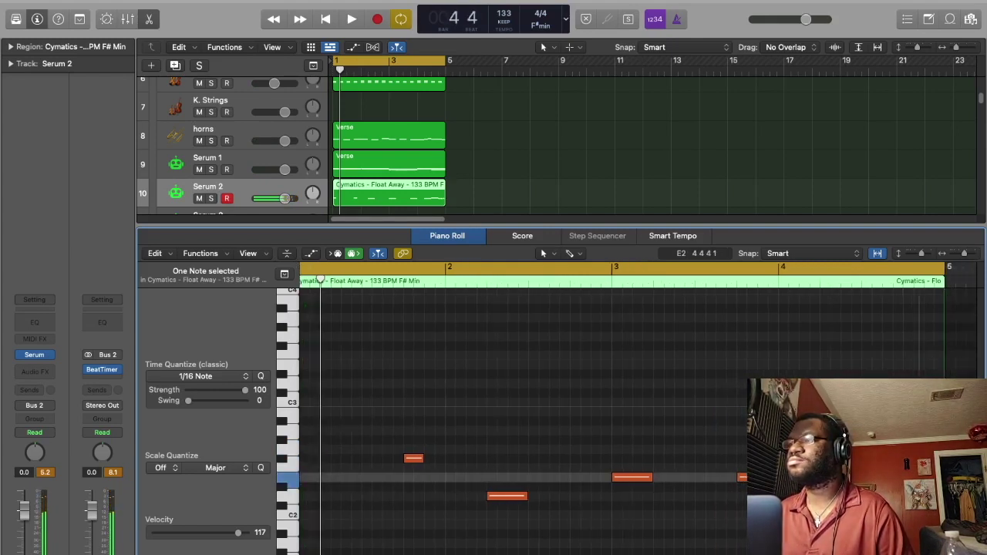
key("space")
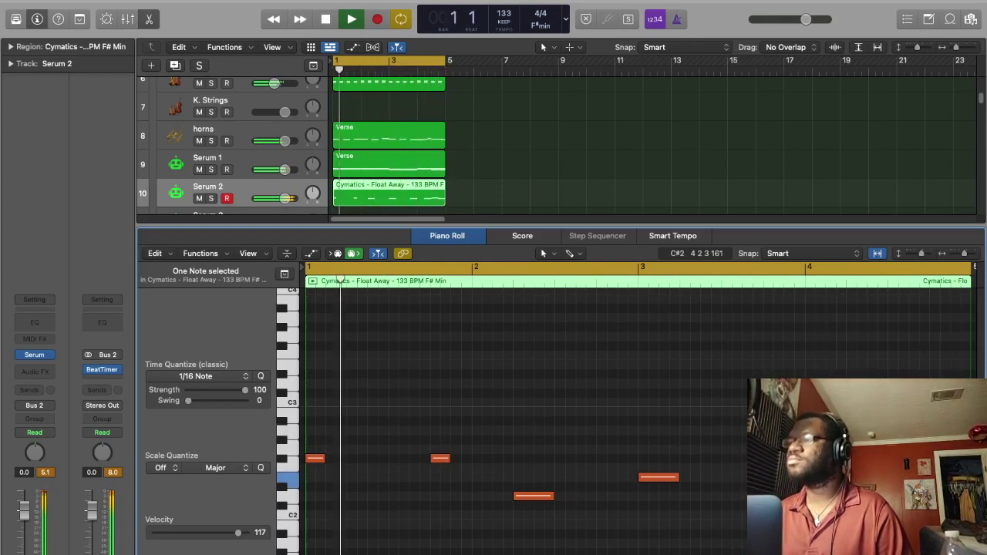
key("space")
- Close the piano roll, open the Chops folder of the Slate Digital Omnivox Vocal Sample Pack in the file browser and widen its name column
left_click_drag(691, 224, 691, 554)
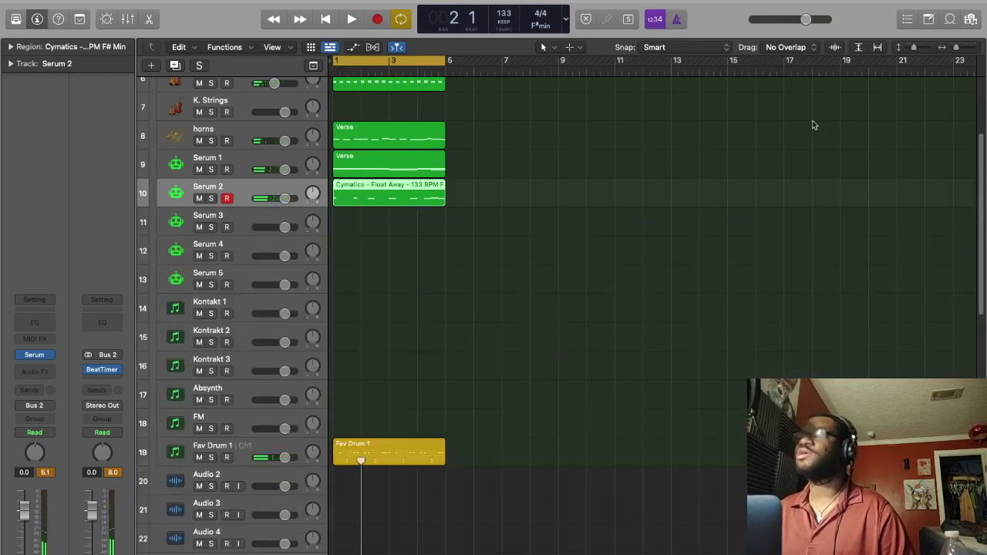
scroll(721, 139, "up", 3)
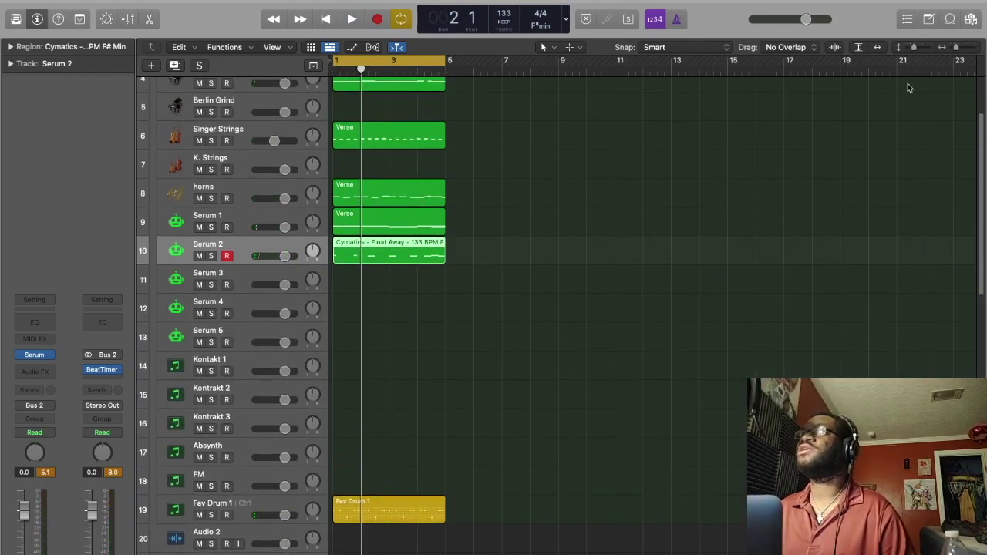
left_click(972, 19)
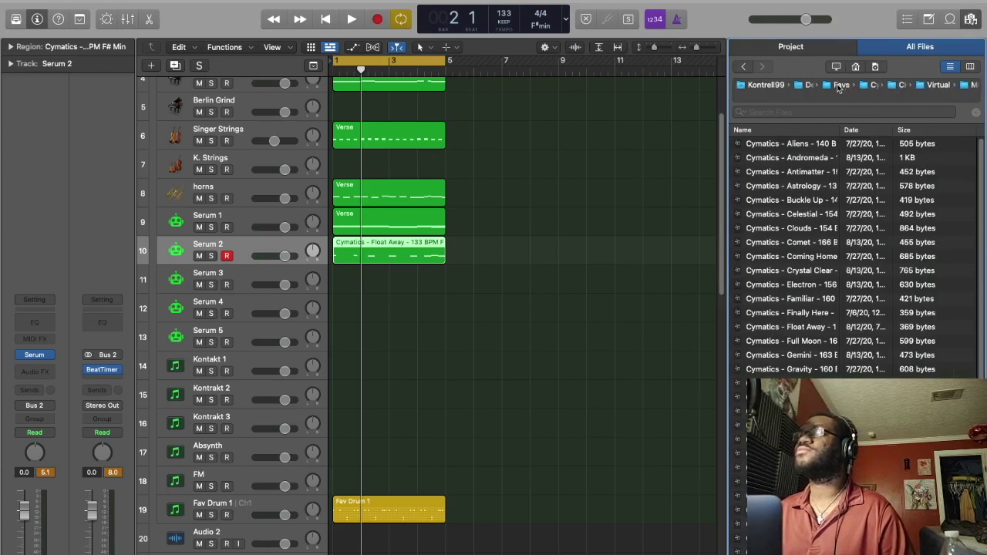
left_click(839, 86)
left_click(818, 85)
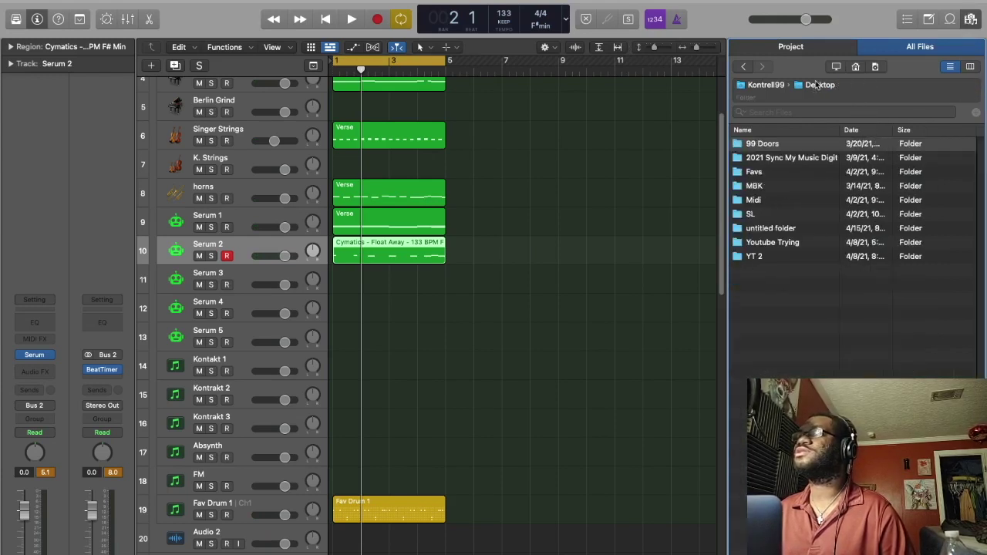
double_click(779, 216)
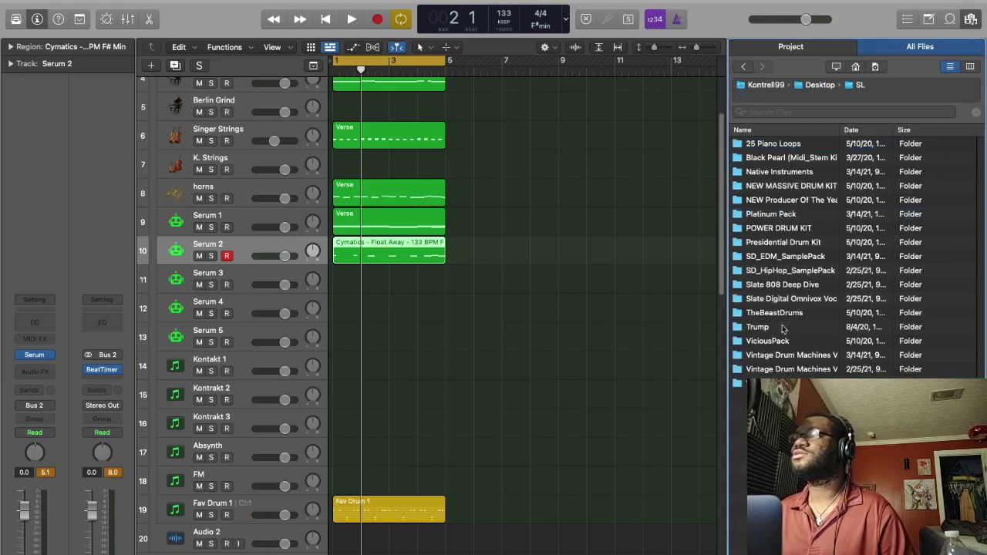
double_click(779, 299)
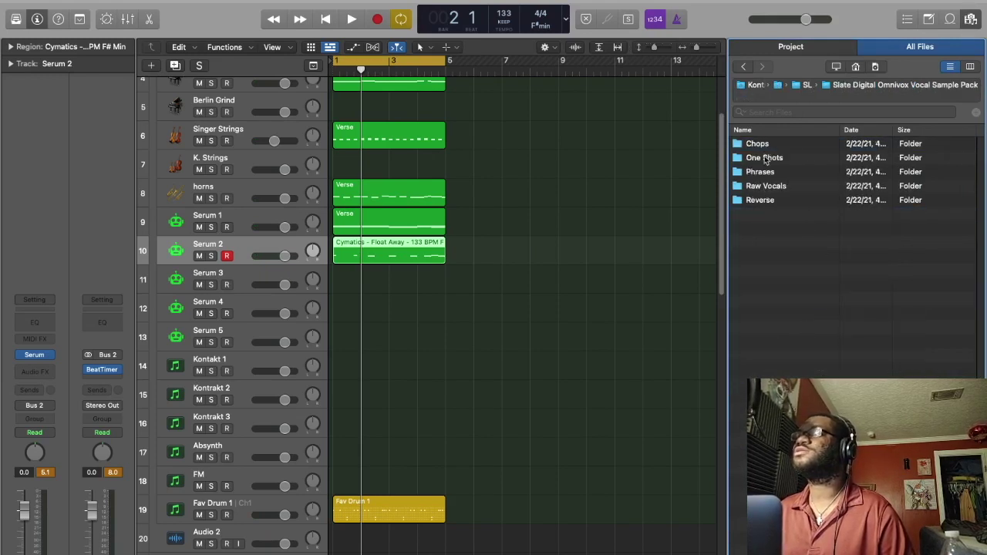
double_click(756, 143)
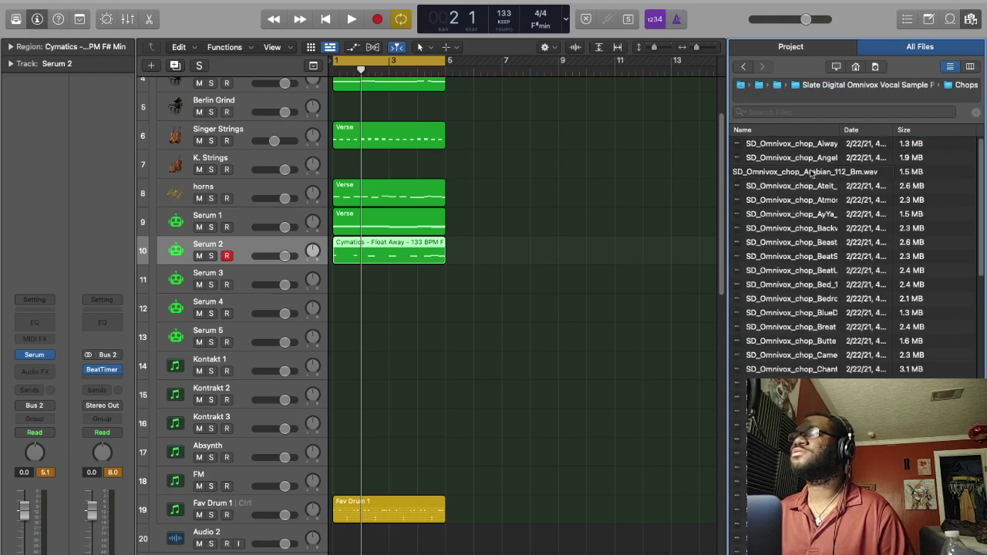
left_click_drag(838, 130, 923, 143)
- Try SD_Omnivox_chop_Creep_150_F#m.wav on track 20 from bar 1, stretched to four bars, then play it with the beat and remove it
scroll(871, 297, "down", 3)
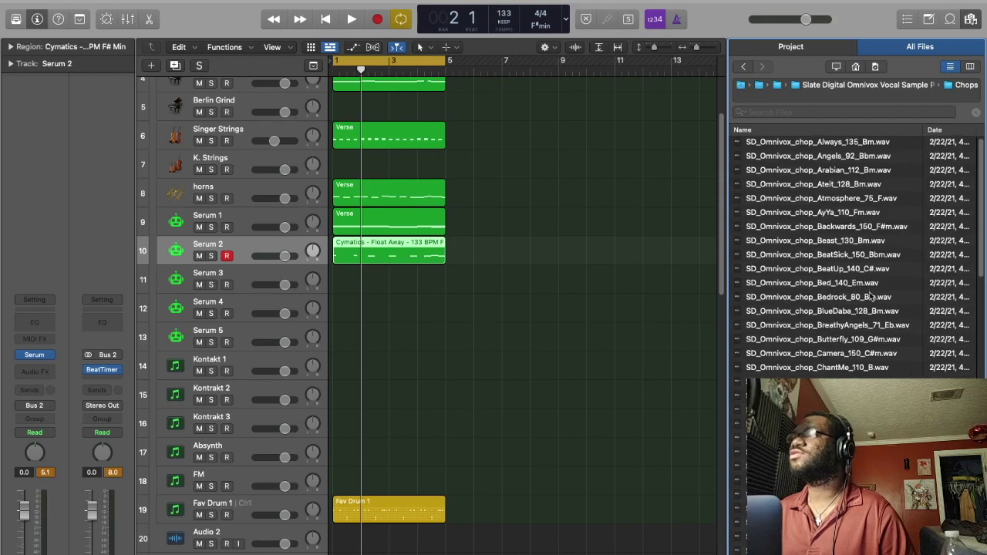
scroll(865, 296, "down", 1)
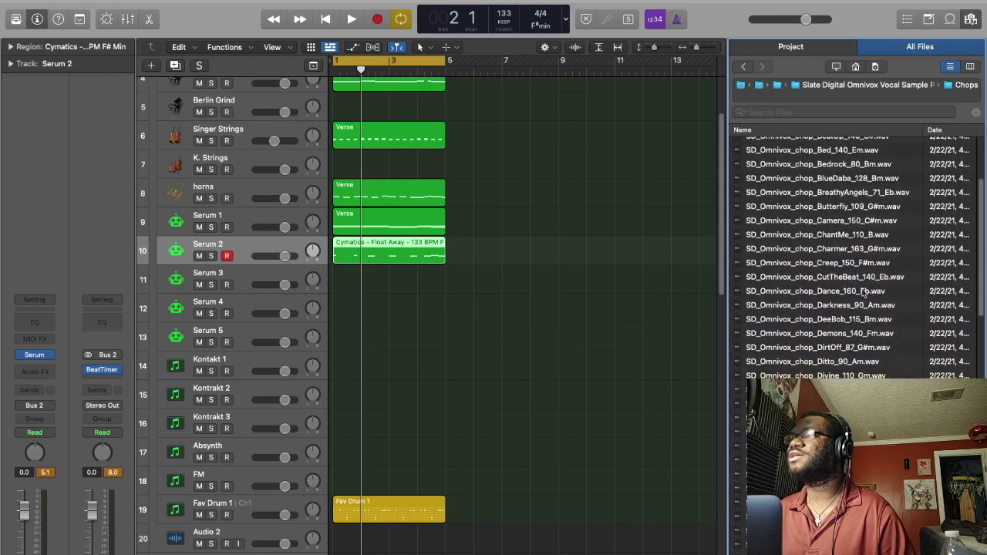
left_click(858, 263)
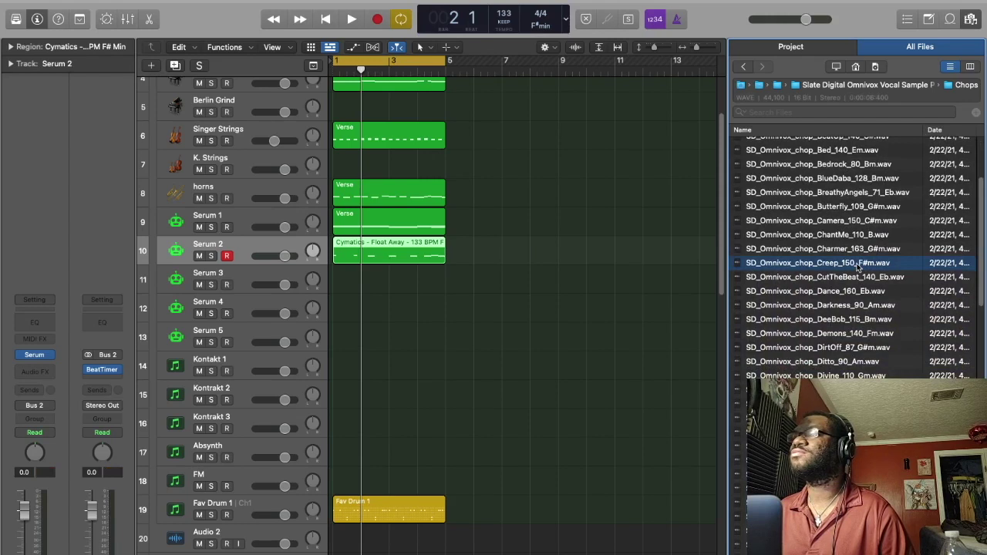
left_click_drag(859, 266, 336, 548)
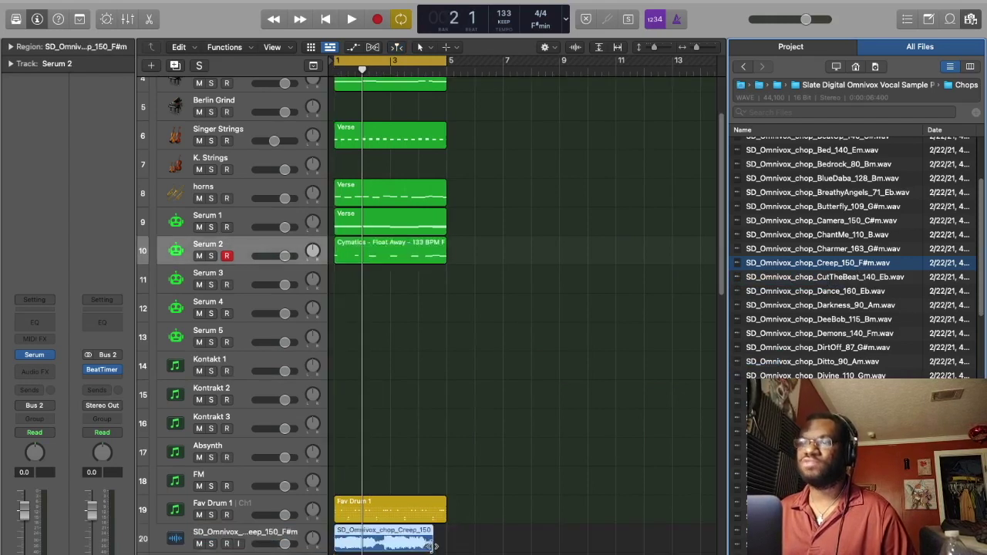
left_click_drag(433, 546, 442, 546)
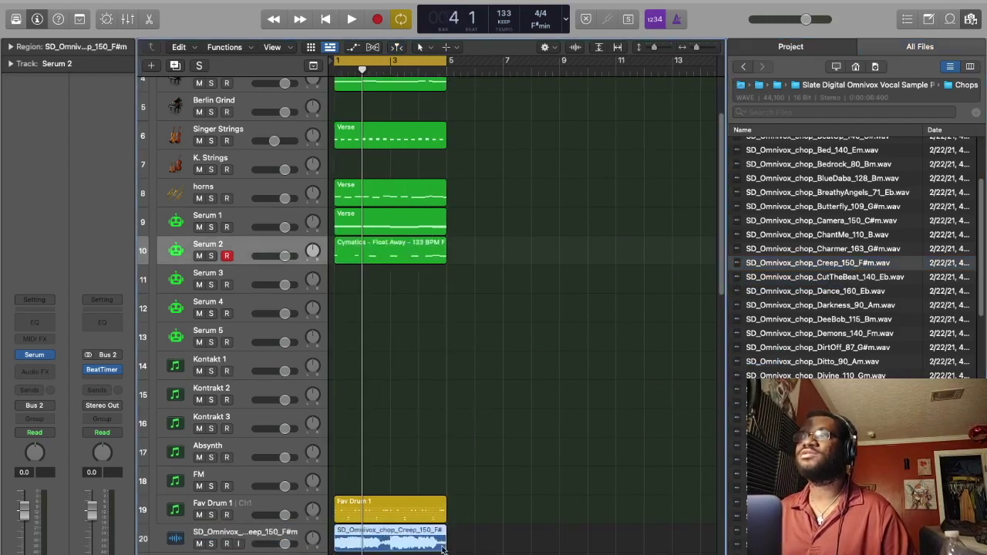
key("space")
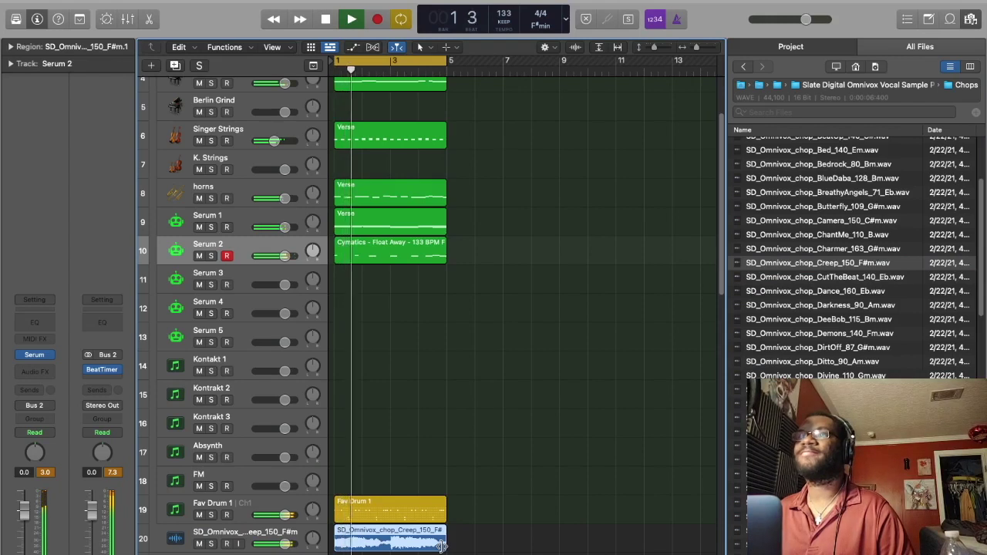
key("space")
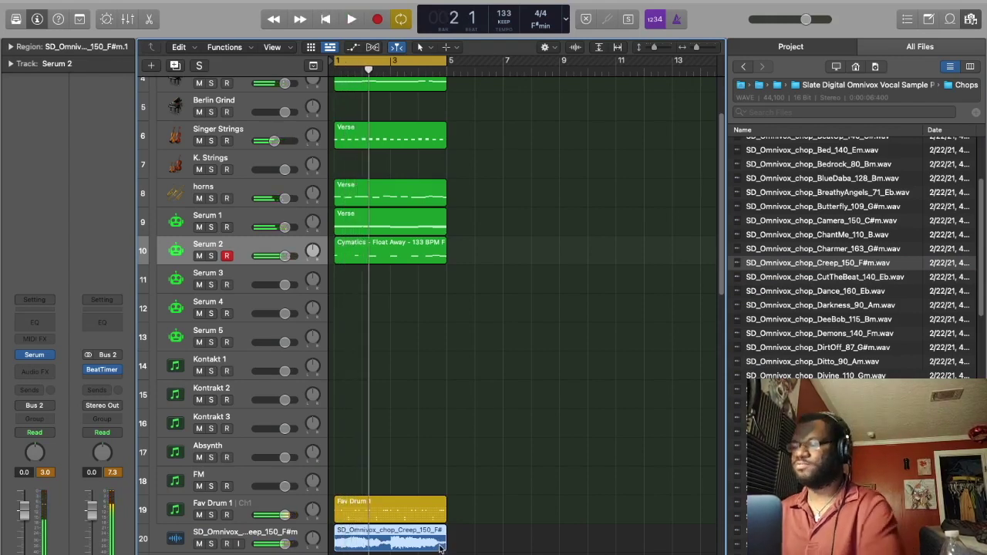
key("Delete")
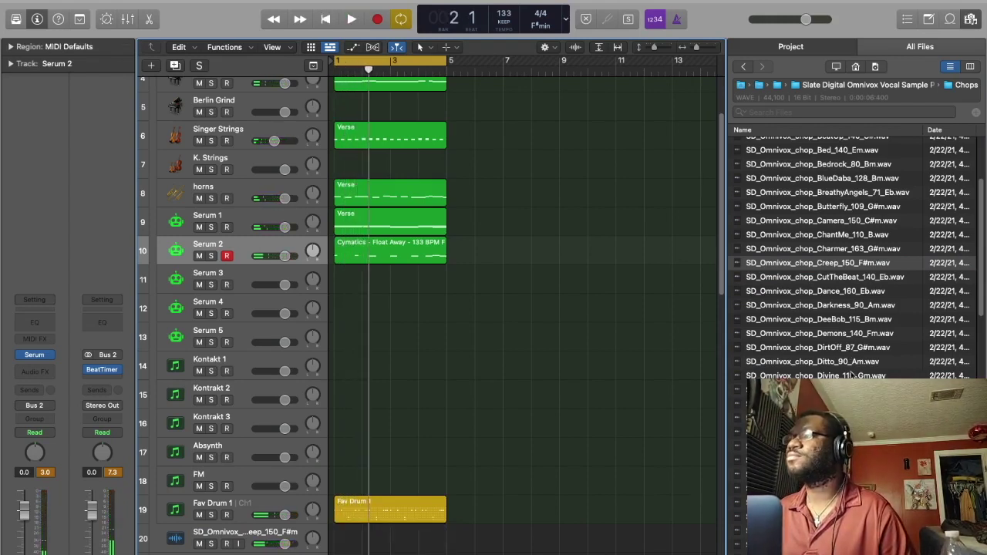
- Try the Girl_122_F#m vocal chop on track 20, fitted to four bars, and play it with the beat before removing it
scroll(853, 258, "down", 5)
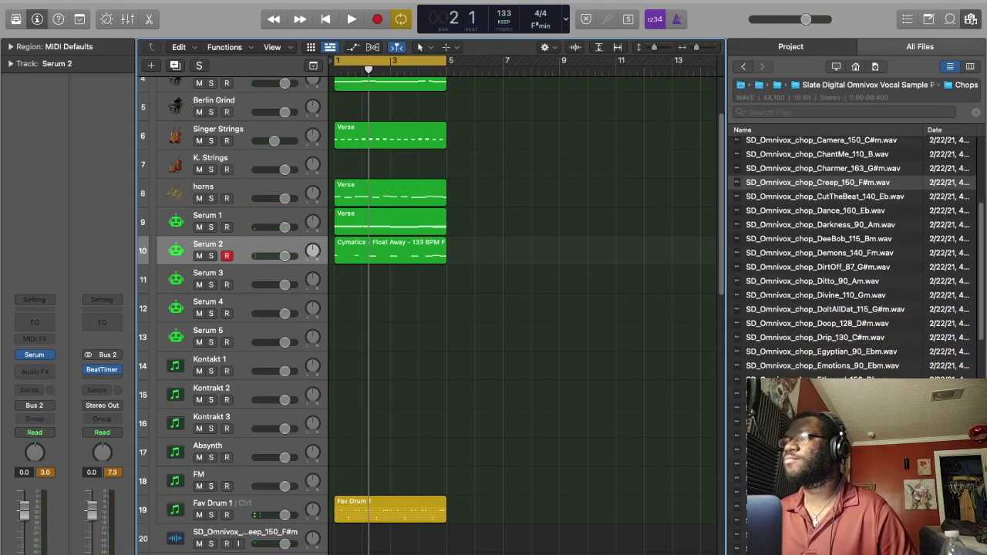
left_click(817, 492)
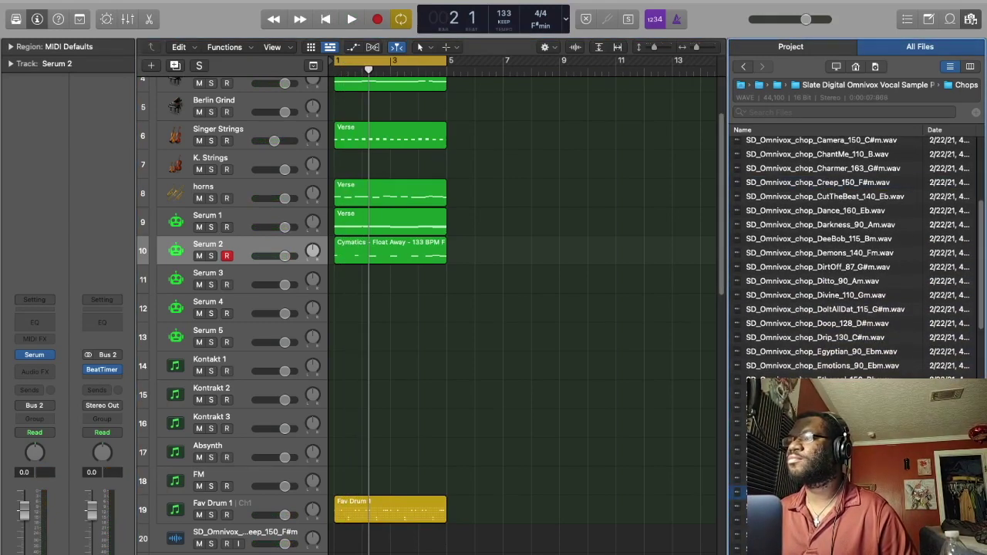
left_click_drag(719, 491, 341, 545)
left_click_drag(454, 544, 446, 548)
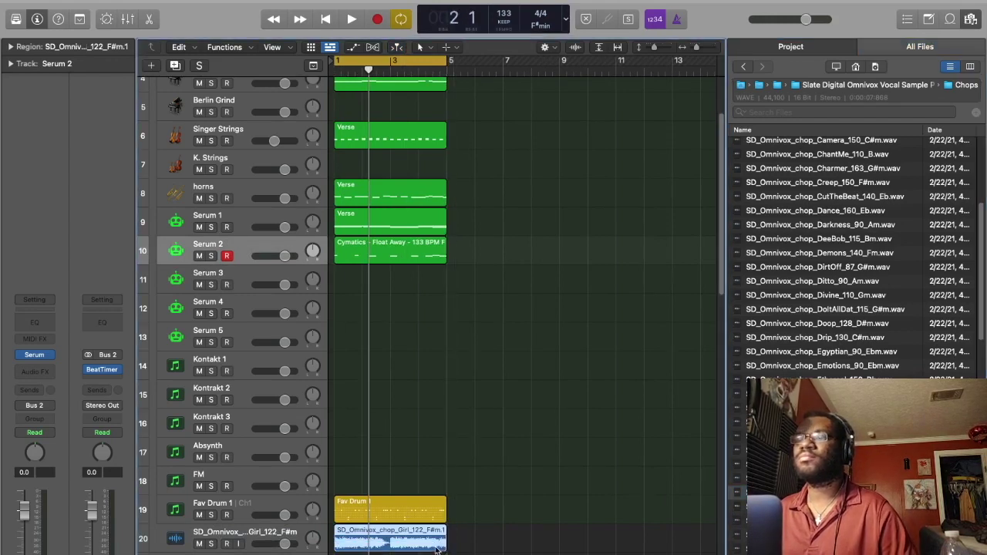
key("Return")
key("space")
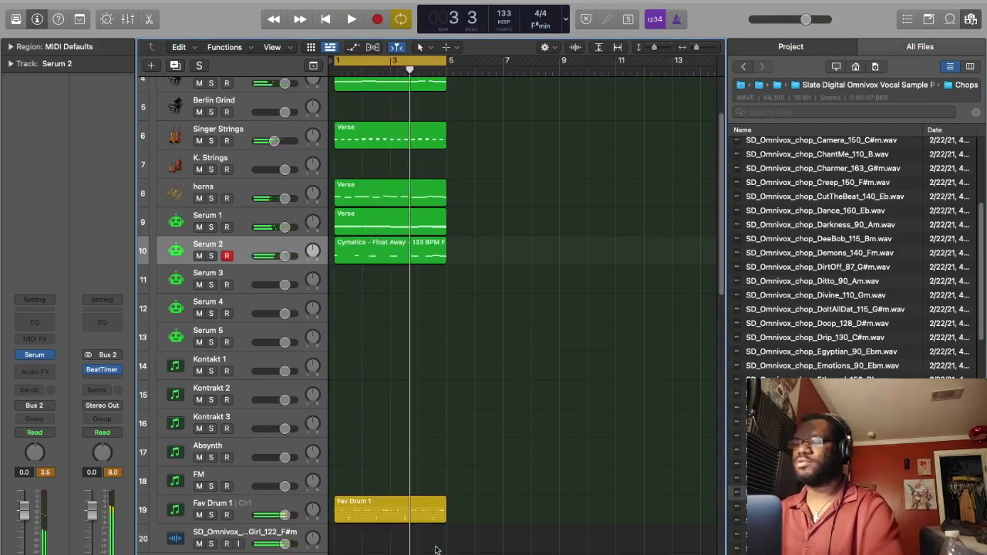
- Return to the vocal sample pack's main folder and close the file browser
scroll(509, 464, "up", 5)
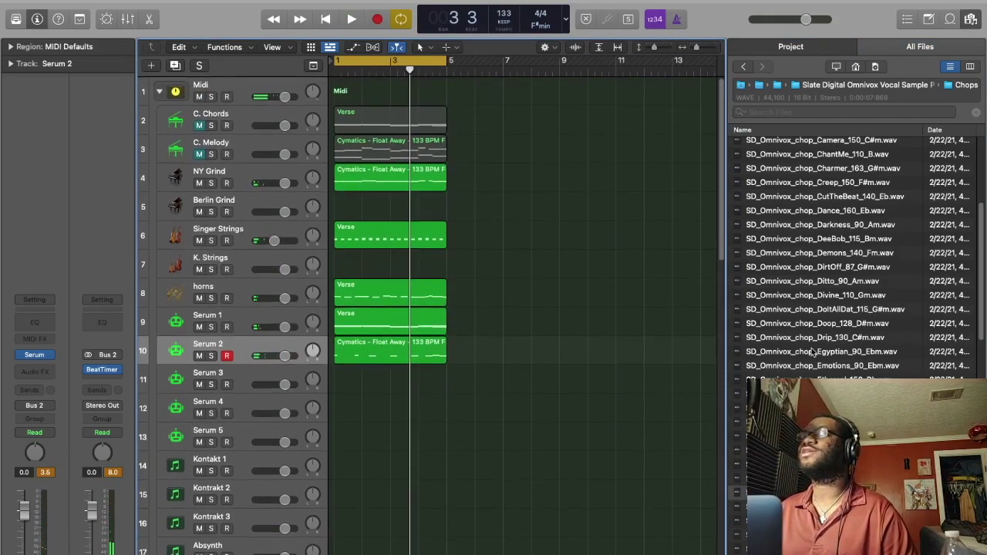
left_click(900, 87)
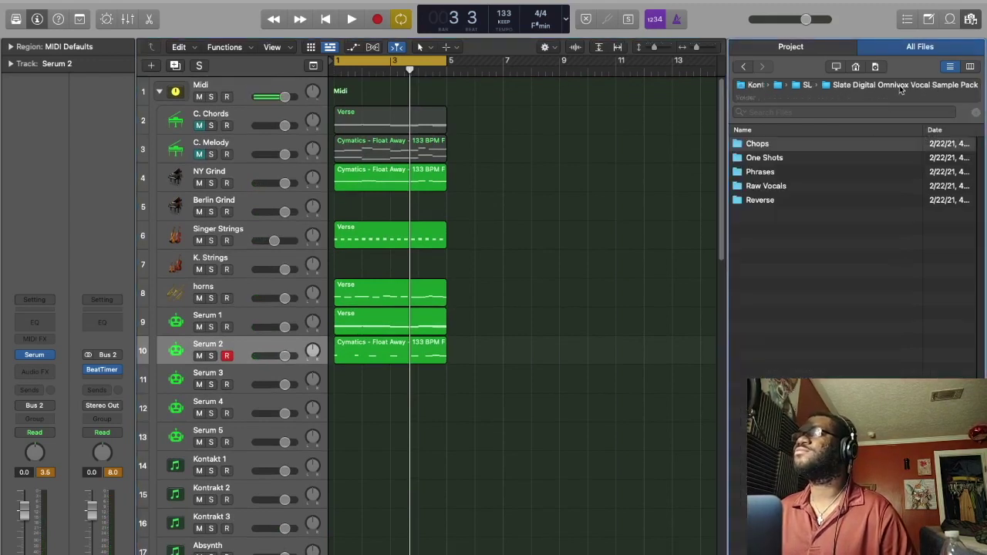
left_click(971, 18)
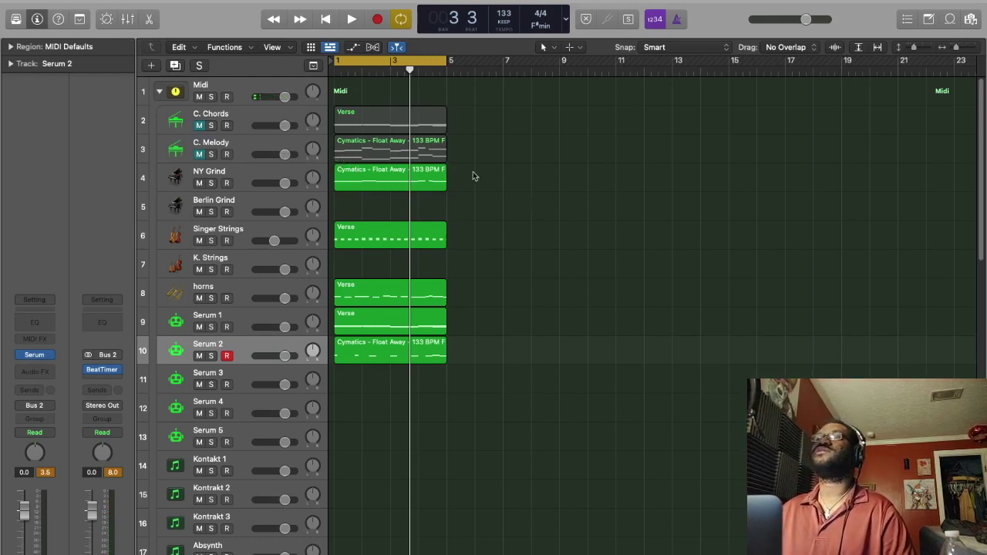
scroll(473, 173, "down", 3)
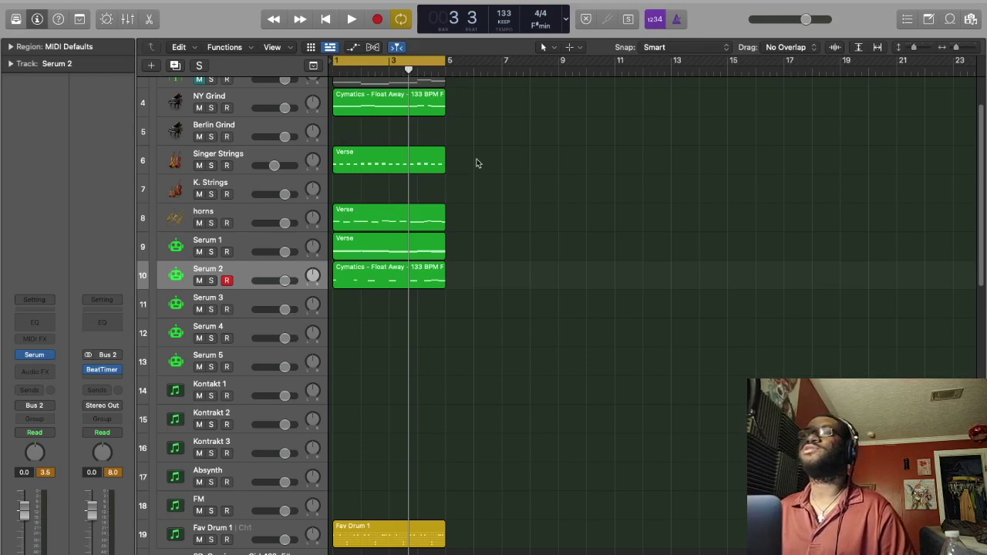
- Play the beat and balance the levels: Serum 2 at -3.9 dB, Serum 1 slightly lower and horns at -0.4 dB
key("space")
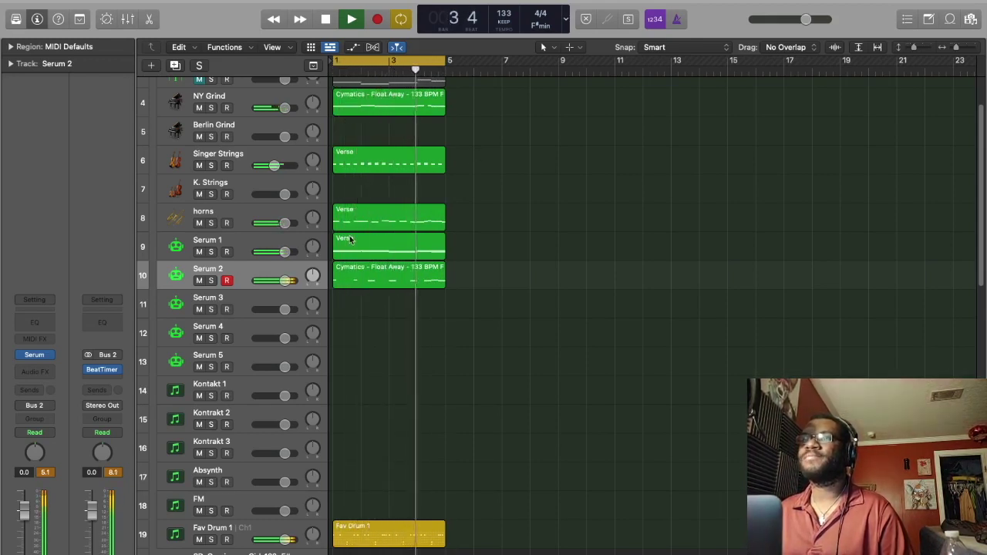
left_click_drag(285, 280, 278, 280)
key("space")
left_click(278, 280, "alt")
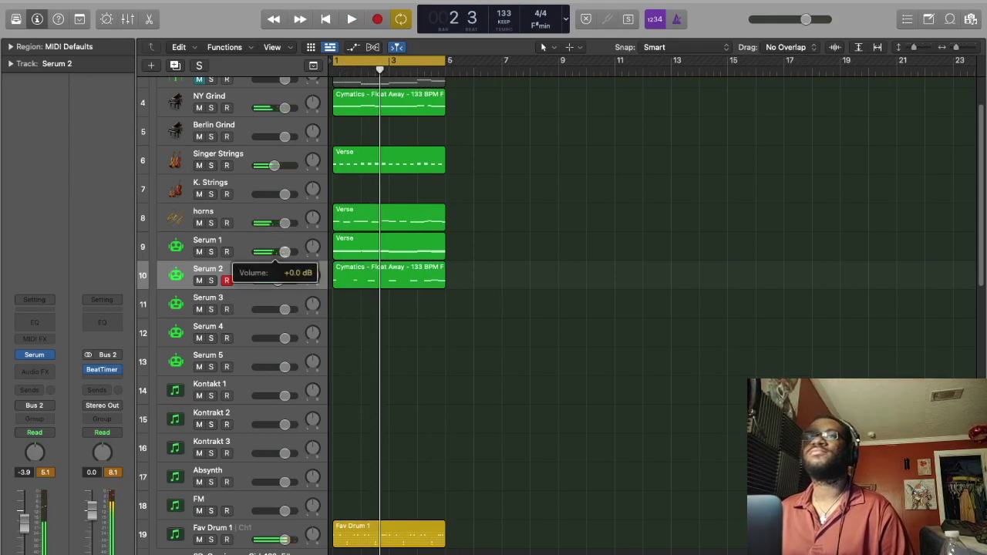
left_click_drag(284, 223, 283, 223)
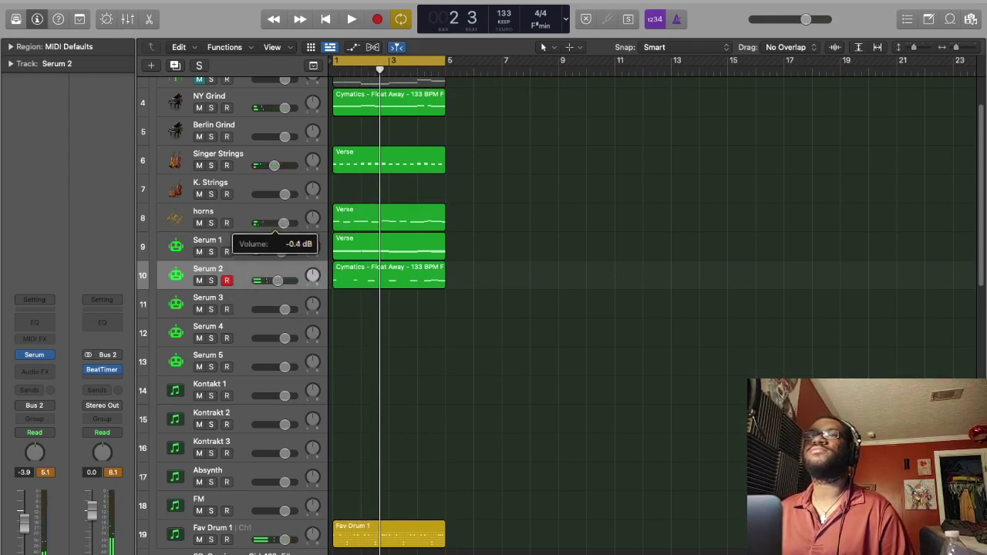